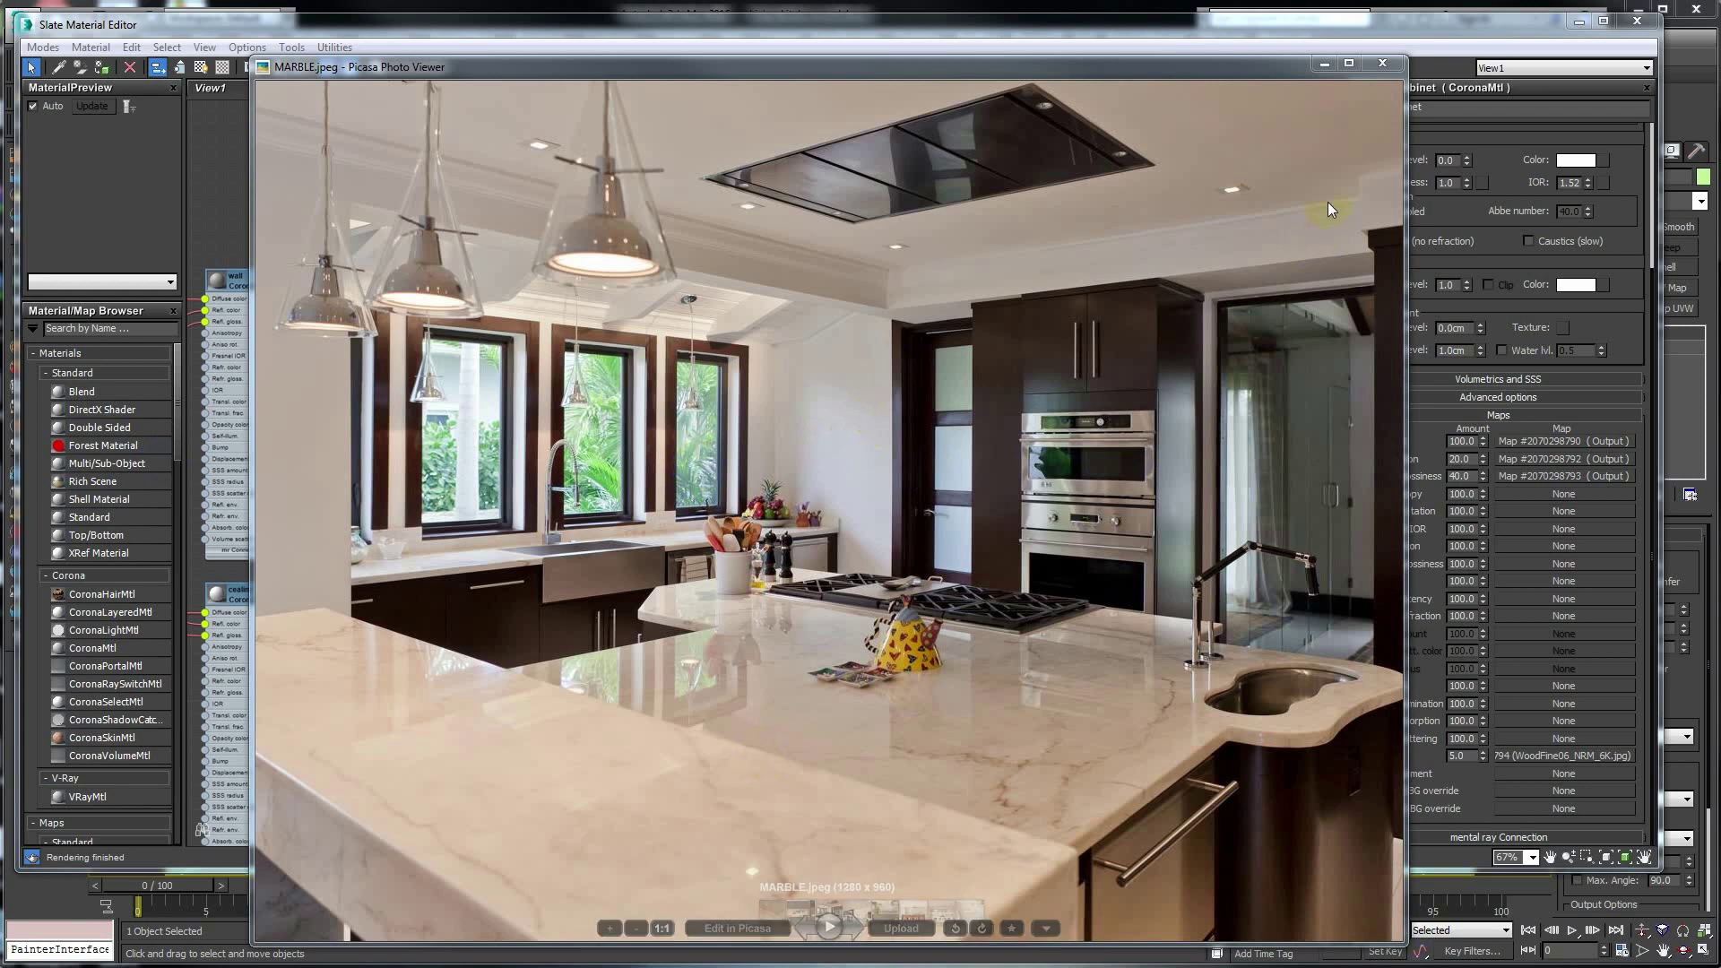
Step: Close the MARBLE.jpeg kitchen reference photo in Picasa Photo Viewer
key("Escape")
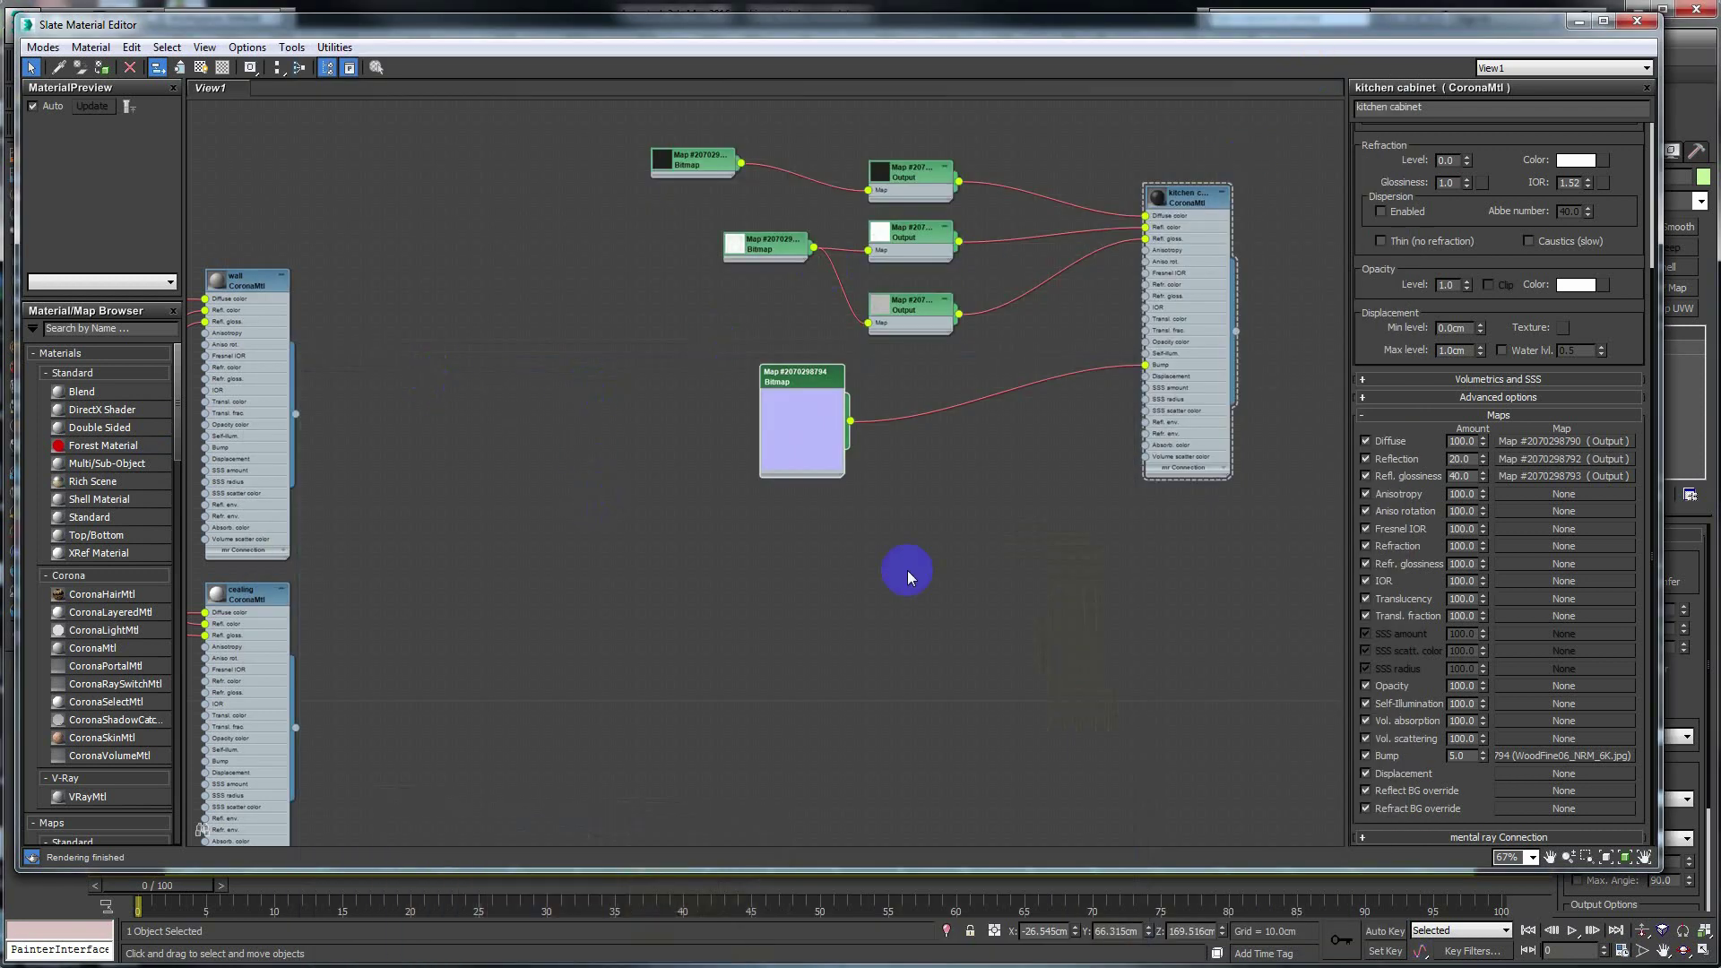
Step: Add a new CoronaMtl material node to the centre of the node graph
middle_click_drag(908, 570, 698, 378)
right_click(434, 486)
mouse_move(511, 498)
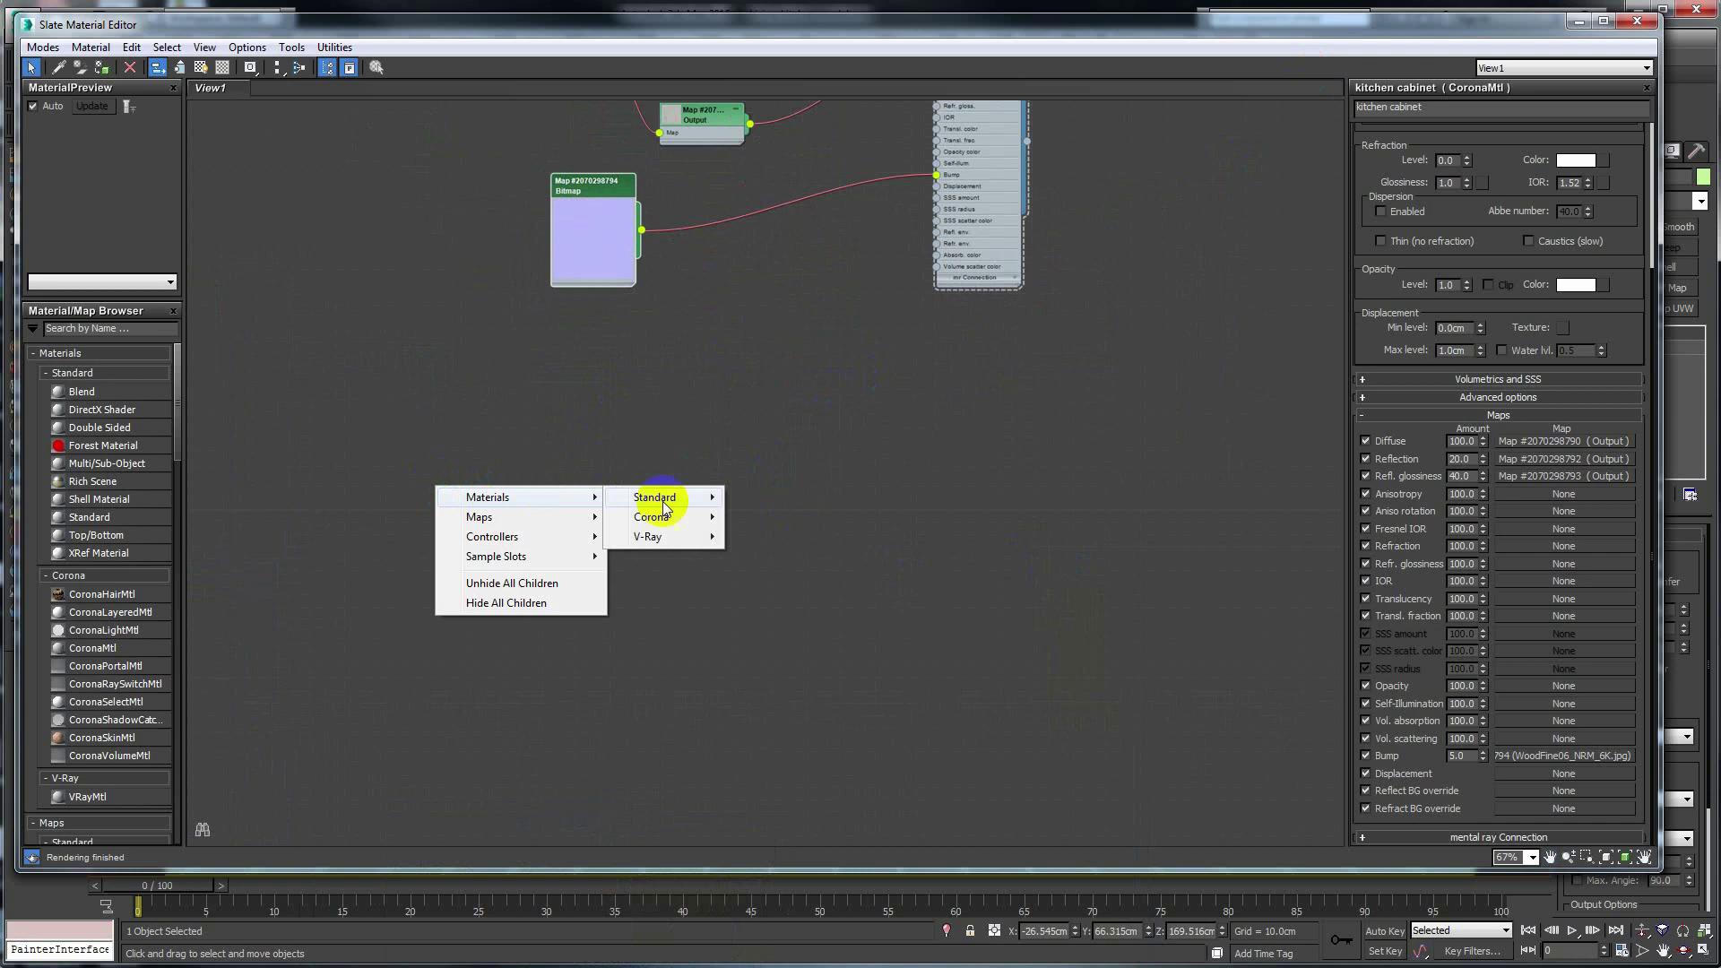
mouse_move(652, 517)
left_click(771, 572)
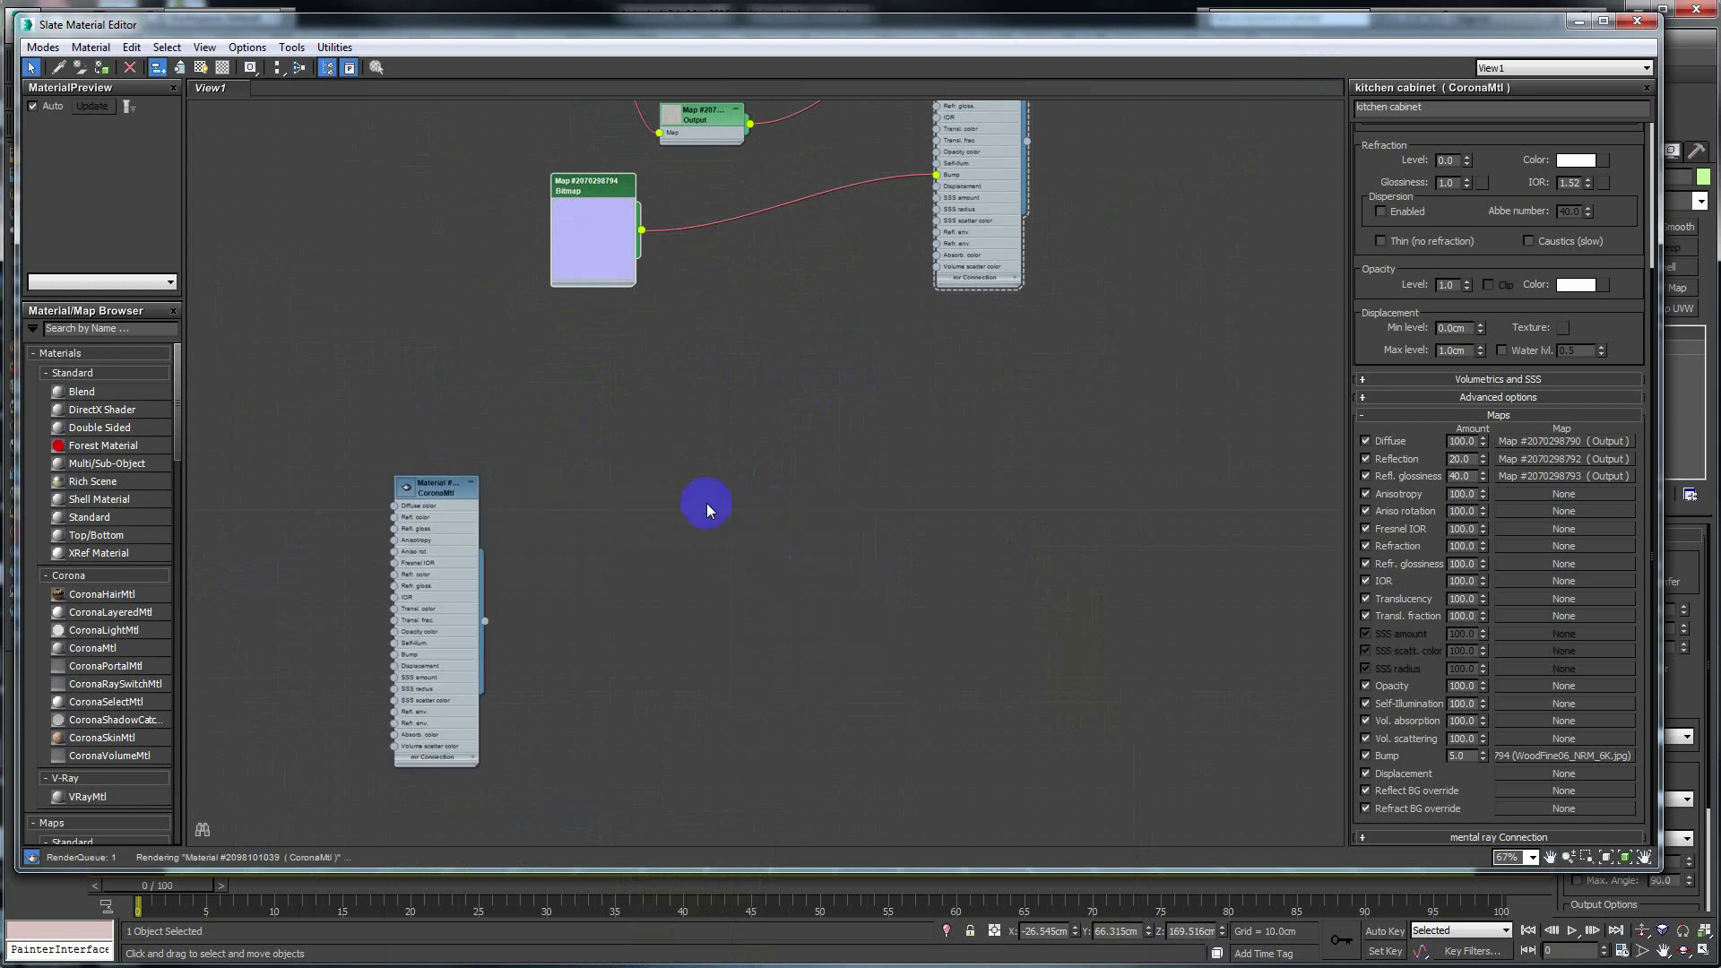
left_click_drag(439, 485, 861, 425)
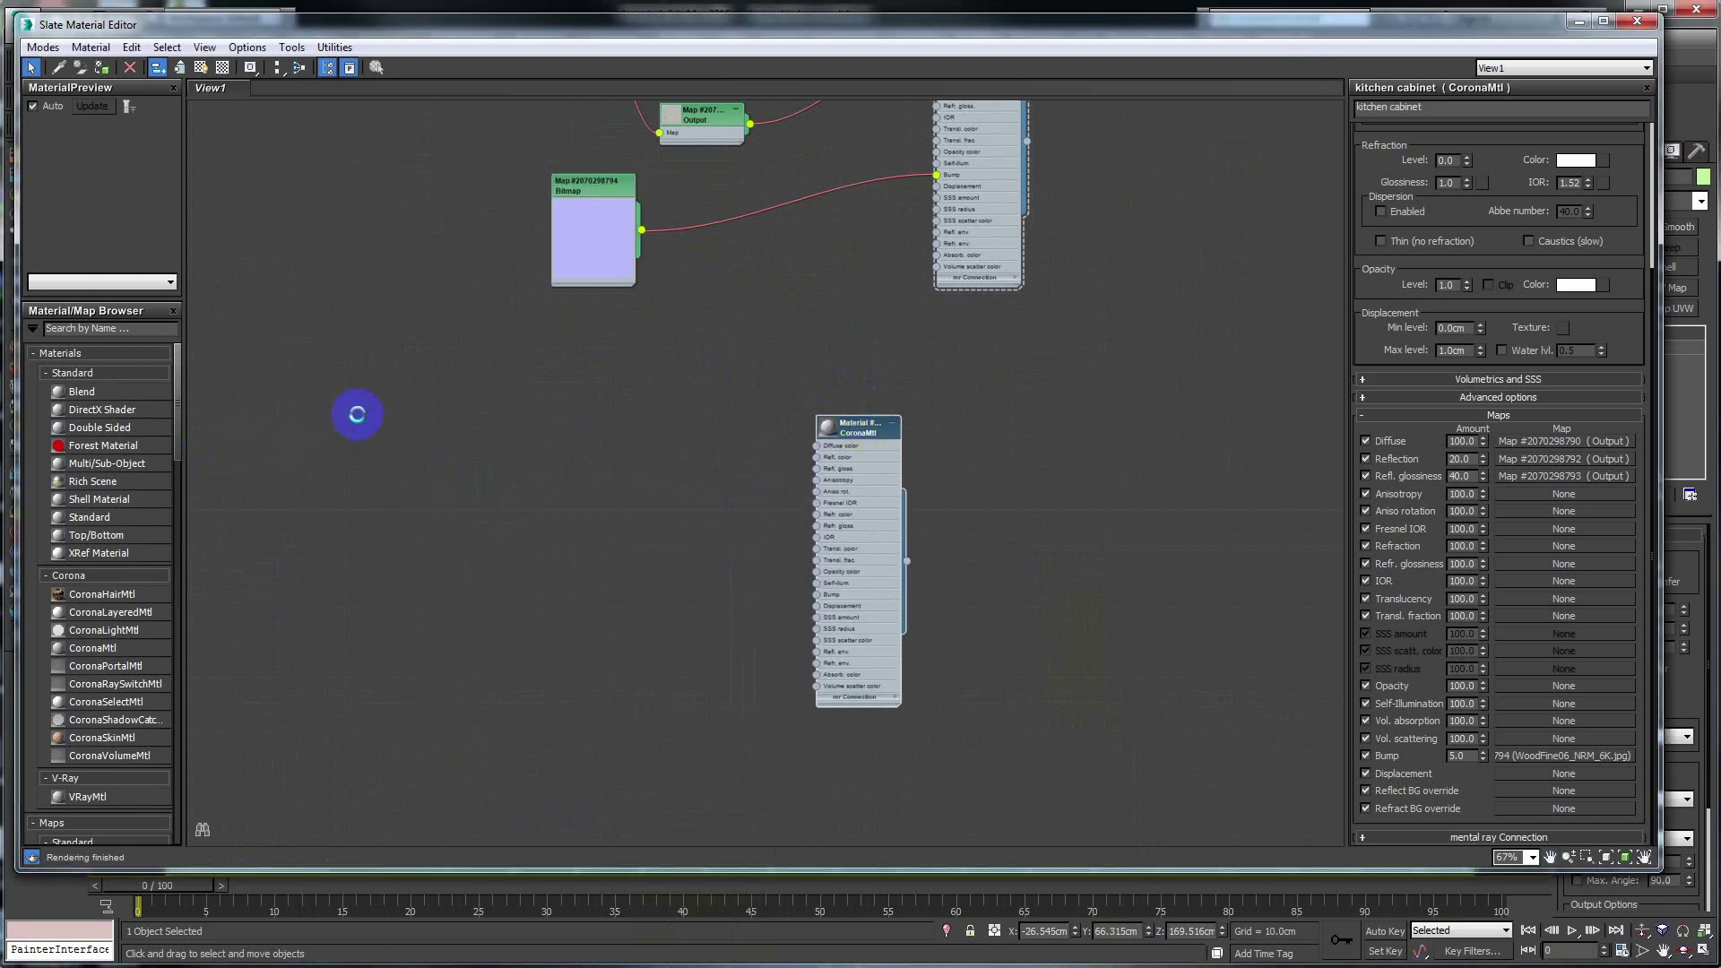
Step: Bring in Marble046_COL_6K.jpg as a Bitmap, dock its preview, and wire it to Diffuse color
left_click_drag(357, 414, 381, 412)
right_click(345, 429)
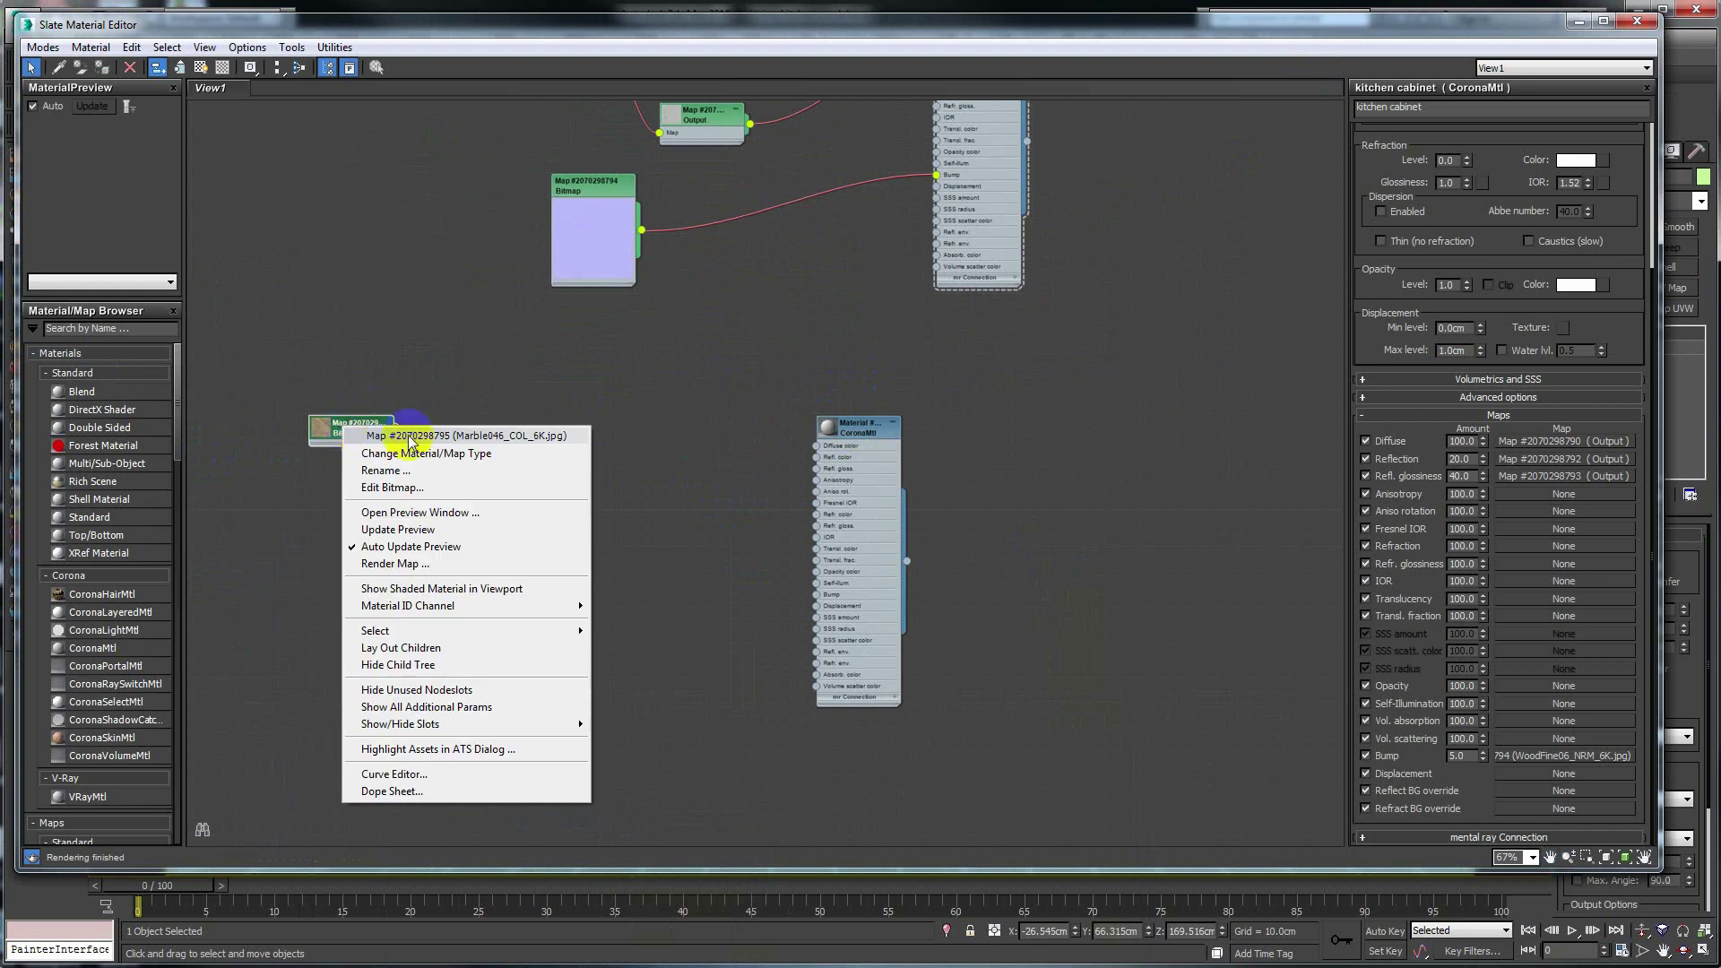
left_click(413, 511)
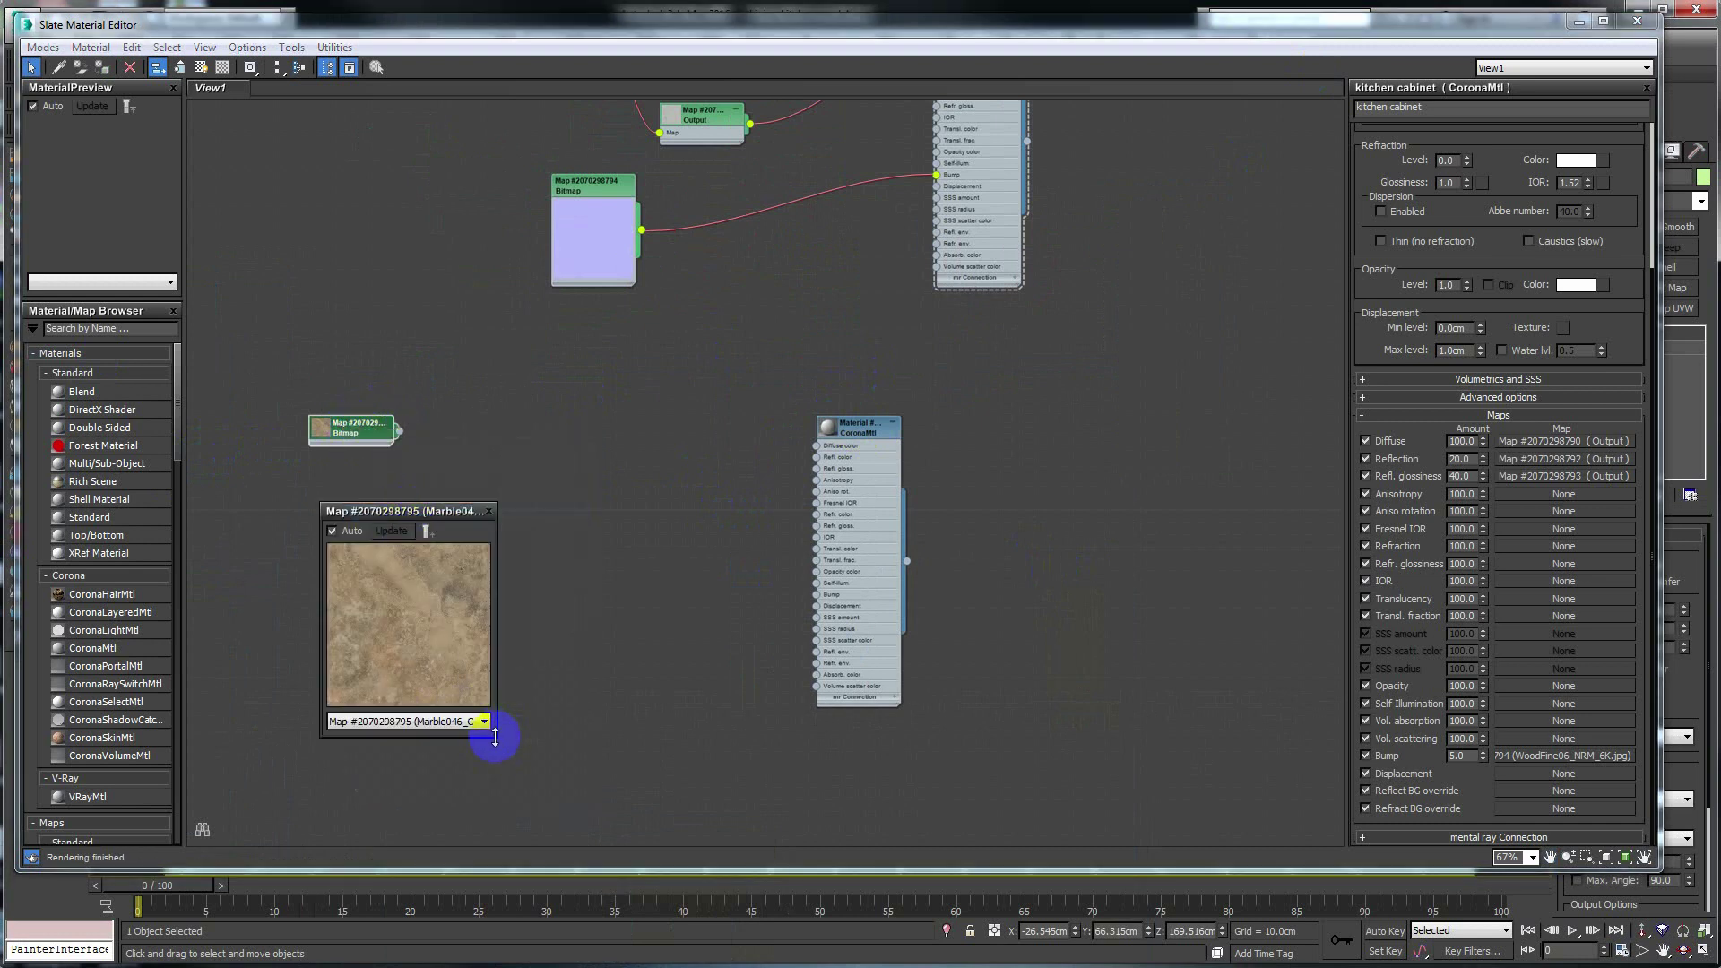
left_click_drag(494, 737, 814, 838)
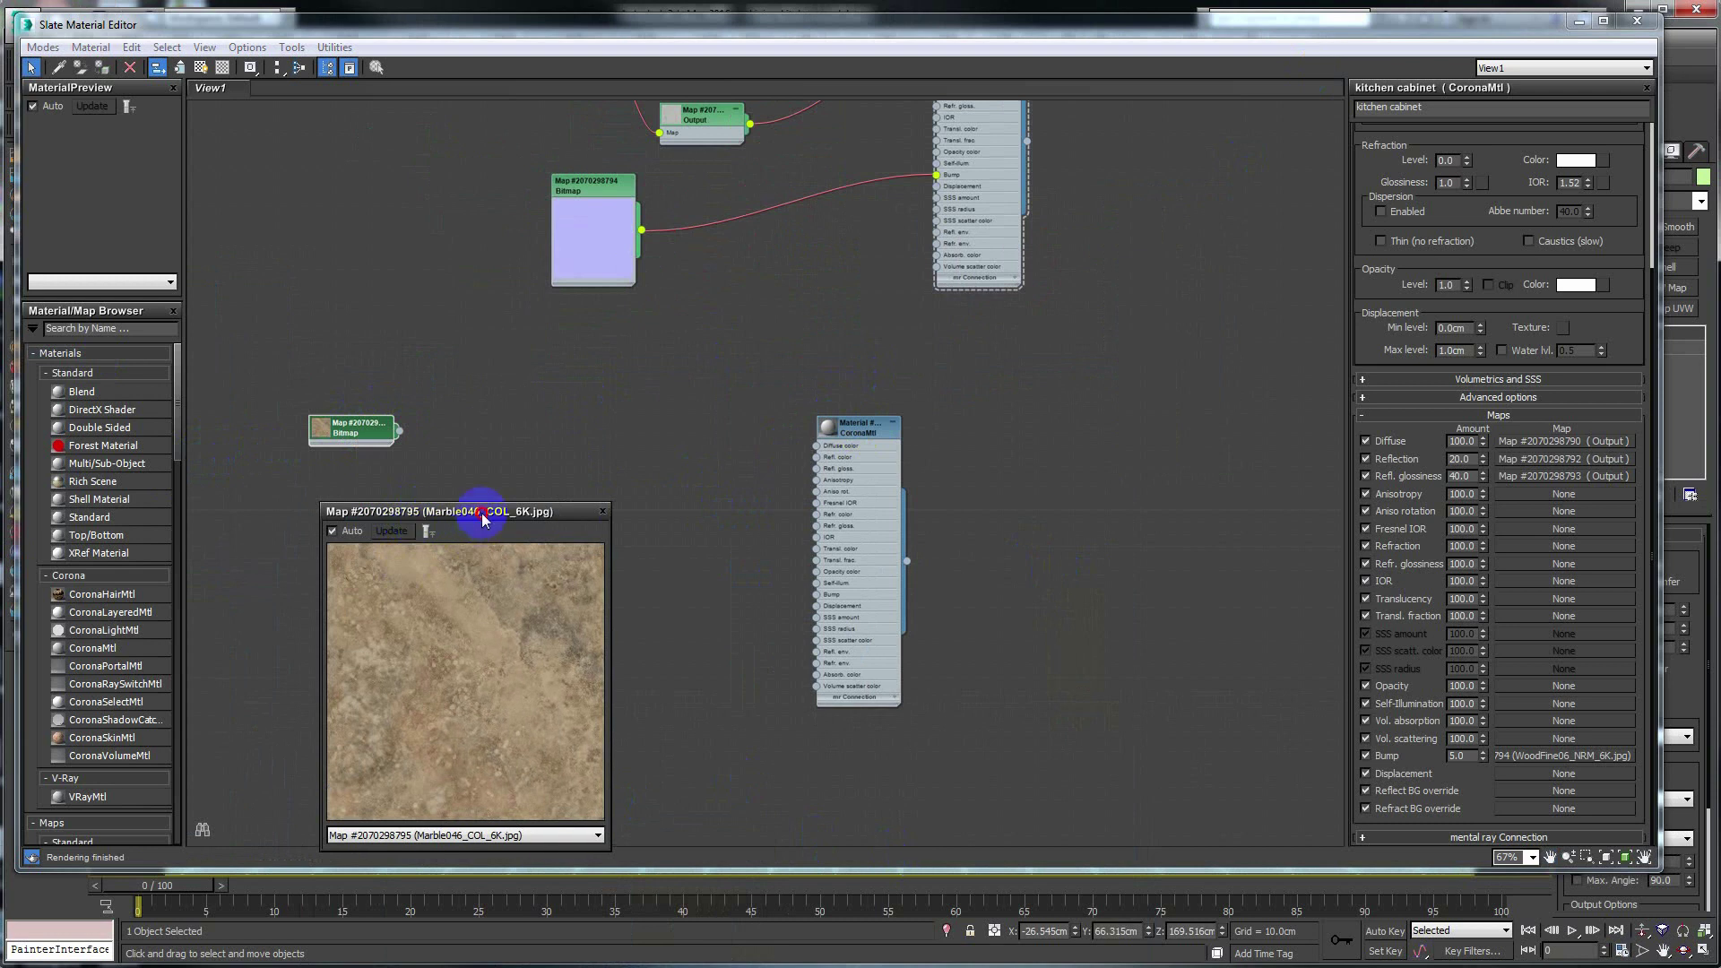
left_click_drag(482, 518, 405, 495)
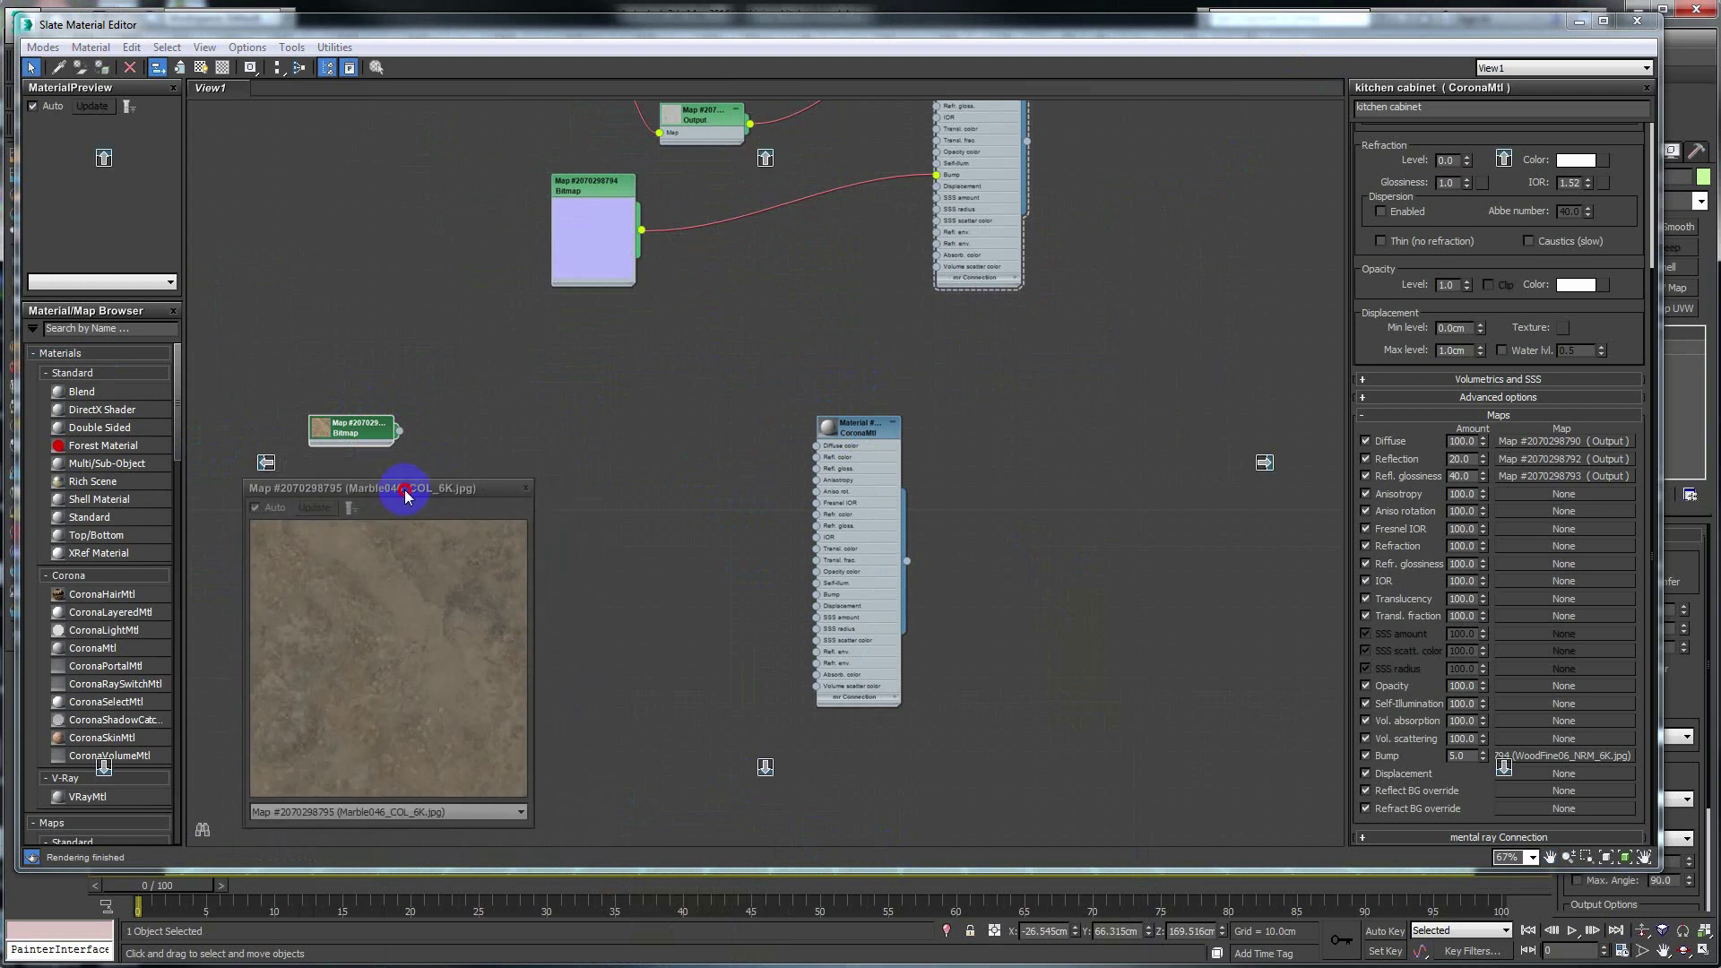
left_click(526, 491)
mouse_move(399, 431)
left_mouse_down()
mouse_move(737, 504)
mouse_move(818, 445)
left_mouse_up()
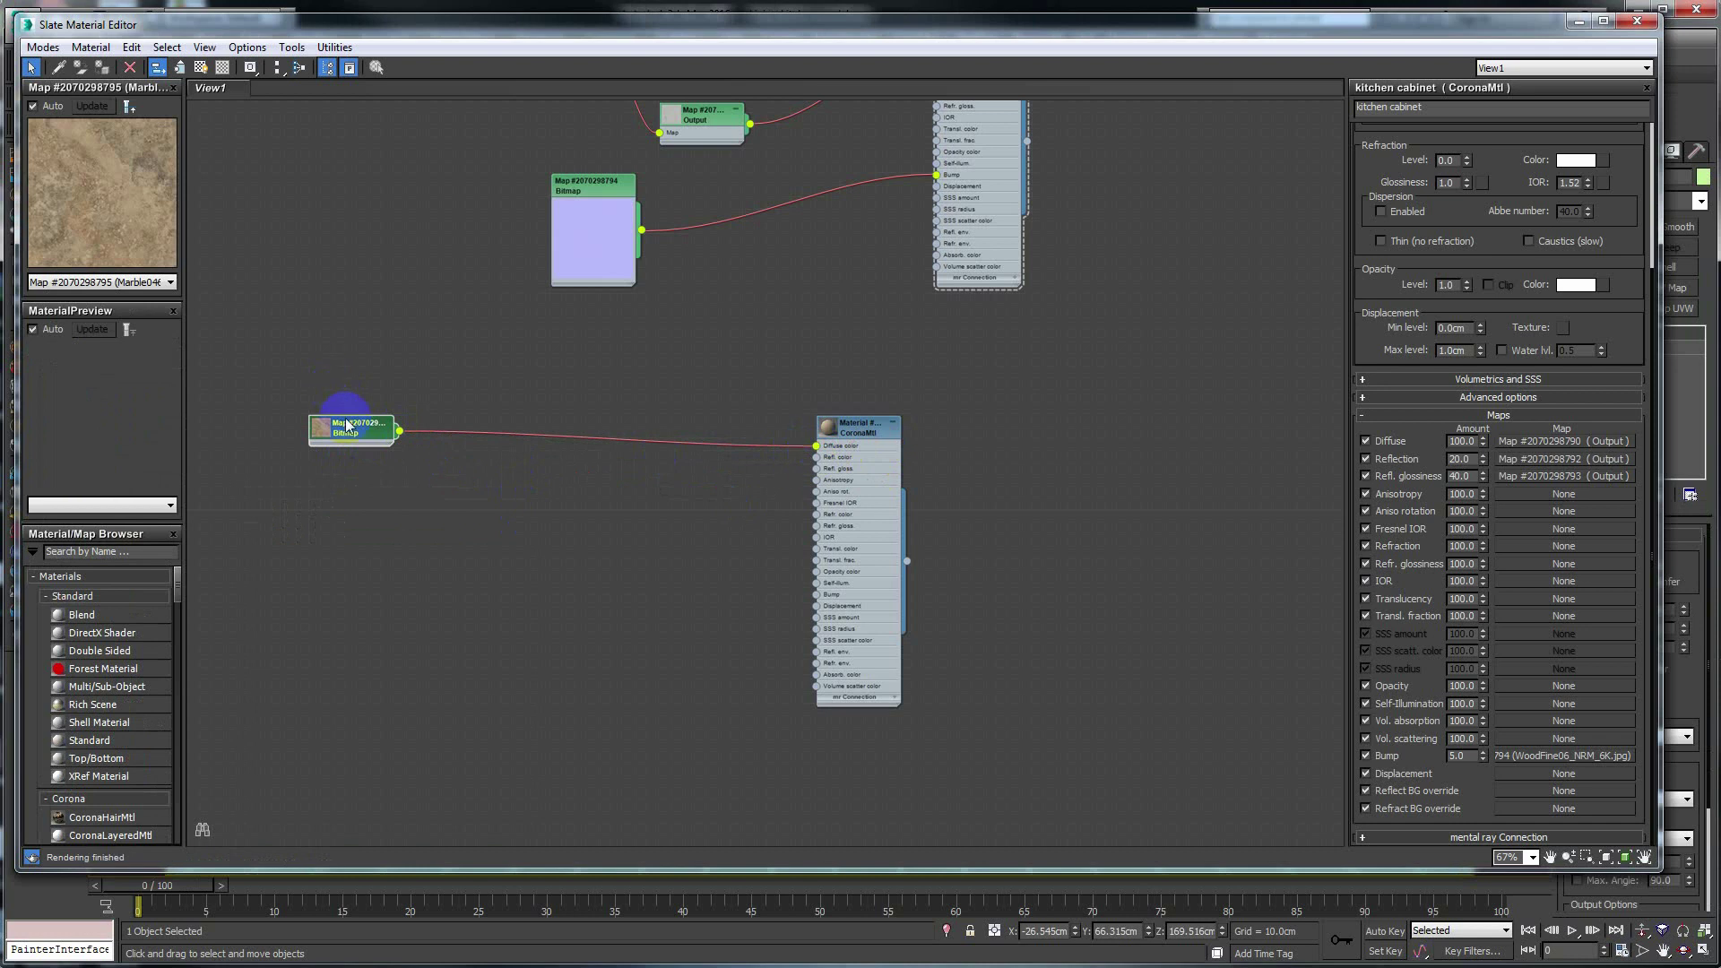
left_click_drag(347, 426, 553, 379)
Step: Open a large preview window for the new Corona material
double_click(860, 426)
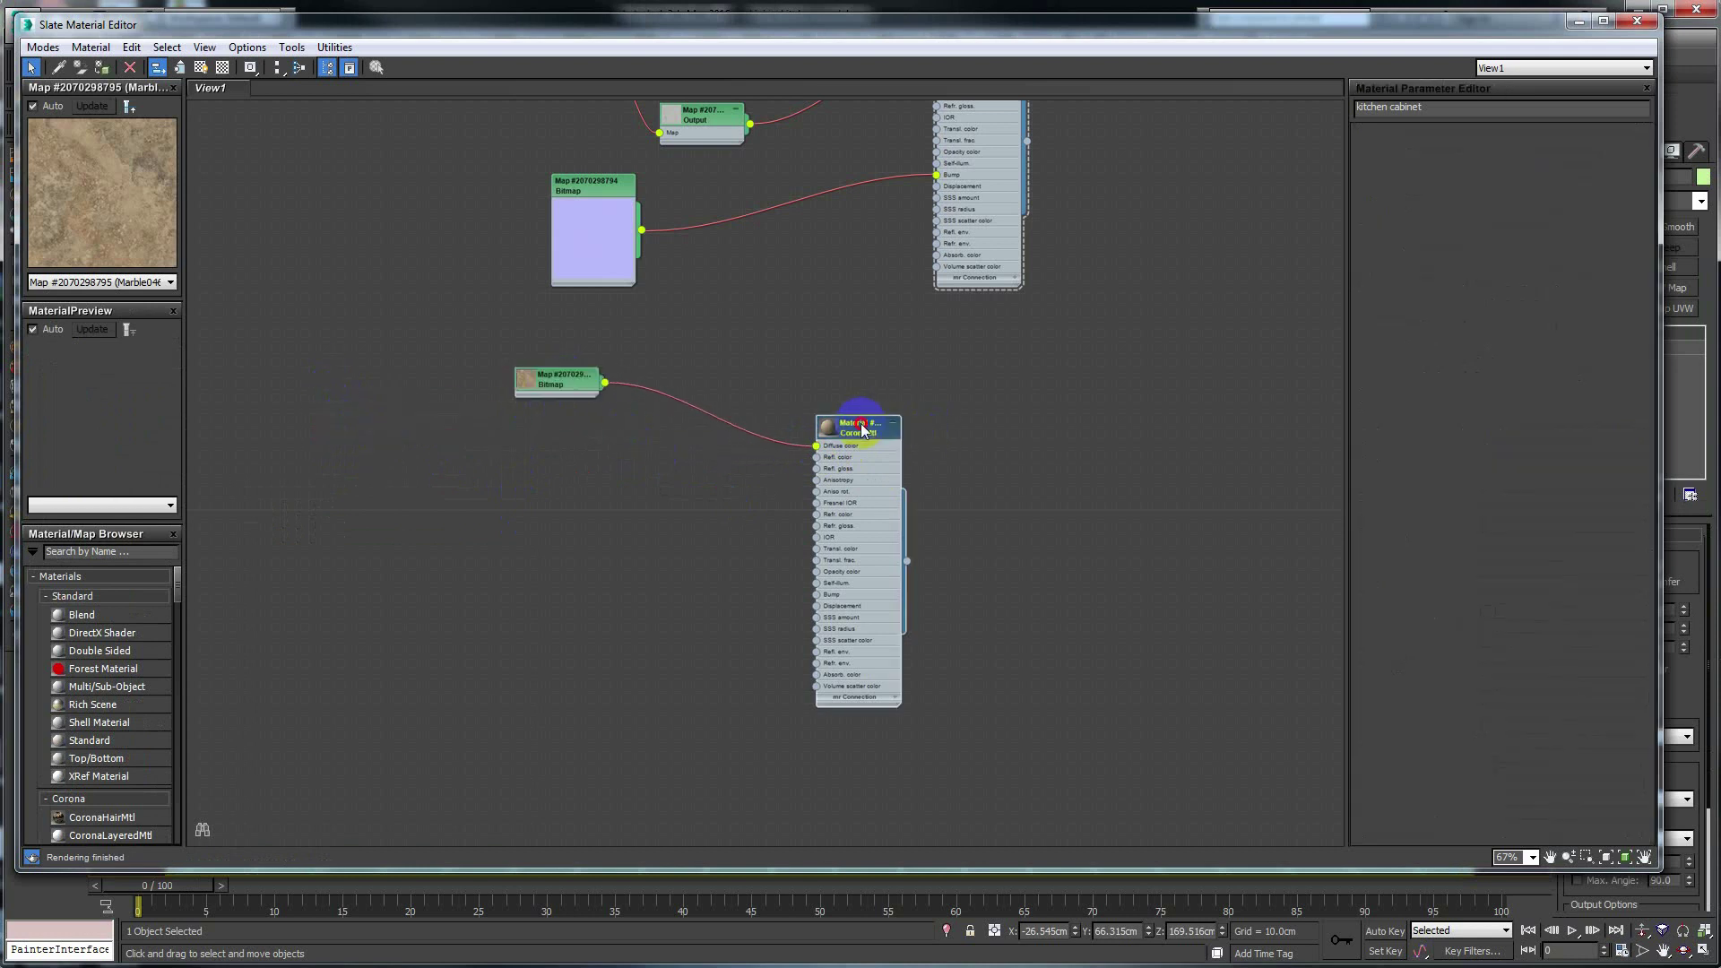
right_click(843, 427)
left_click(871, 512)
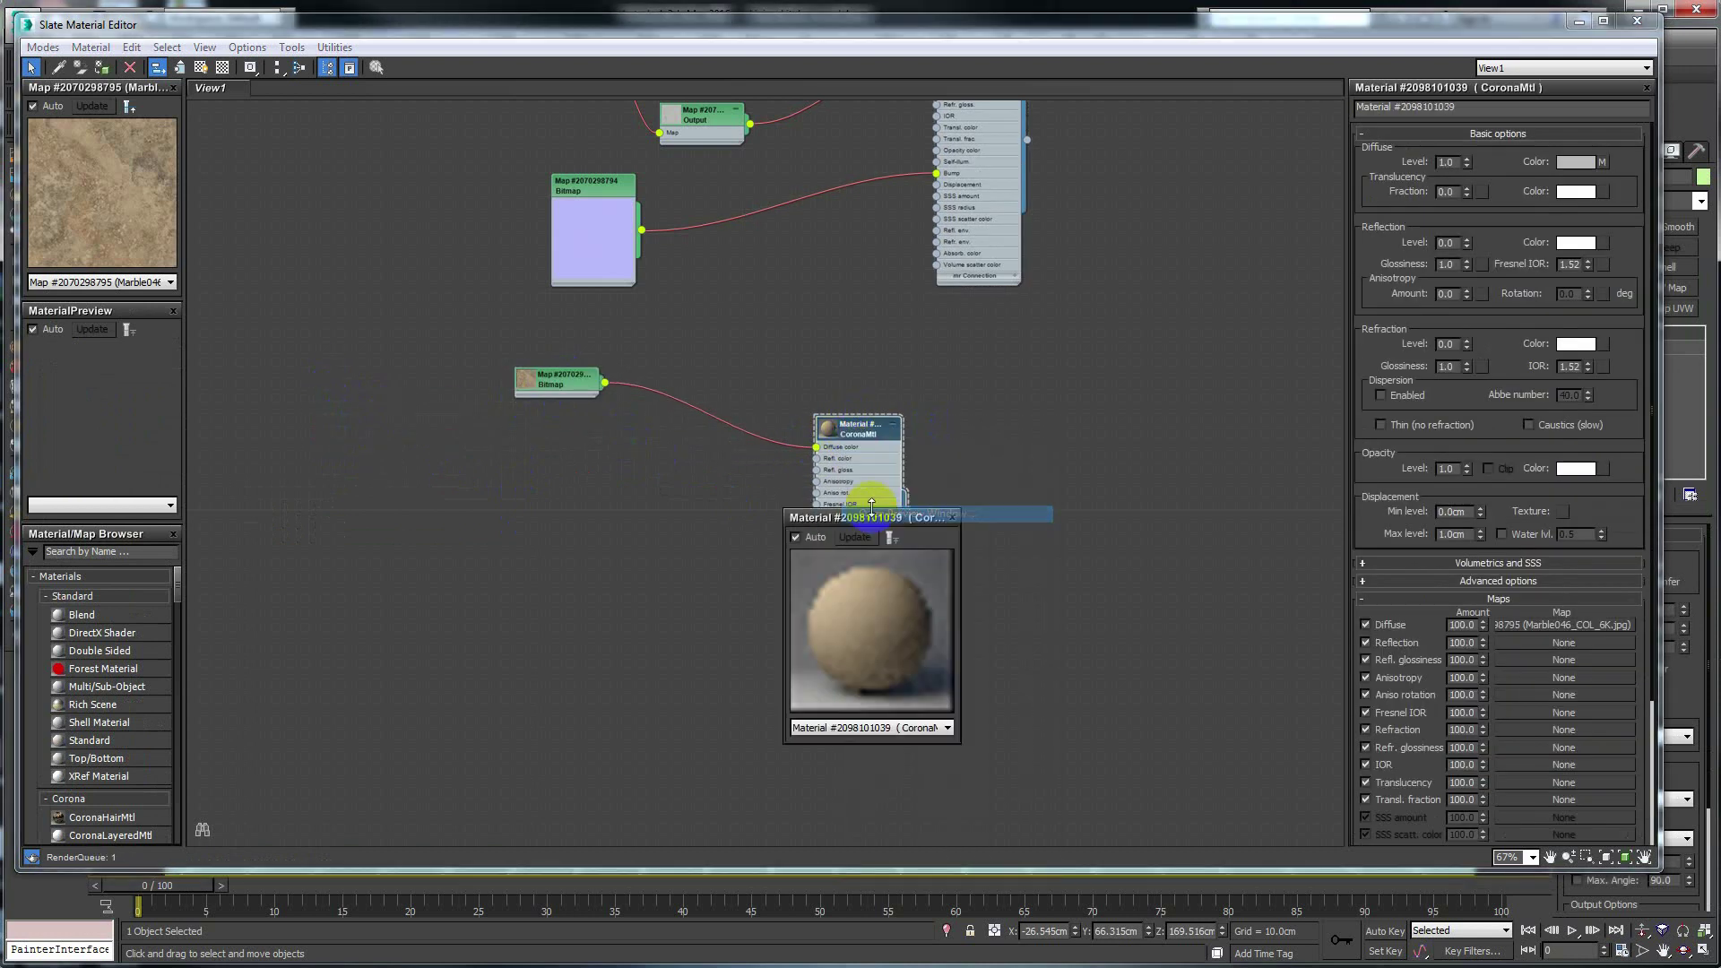
left_click_drag(860, 518, 330, 303)
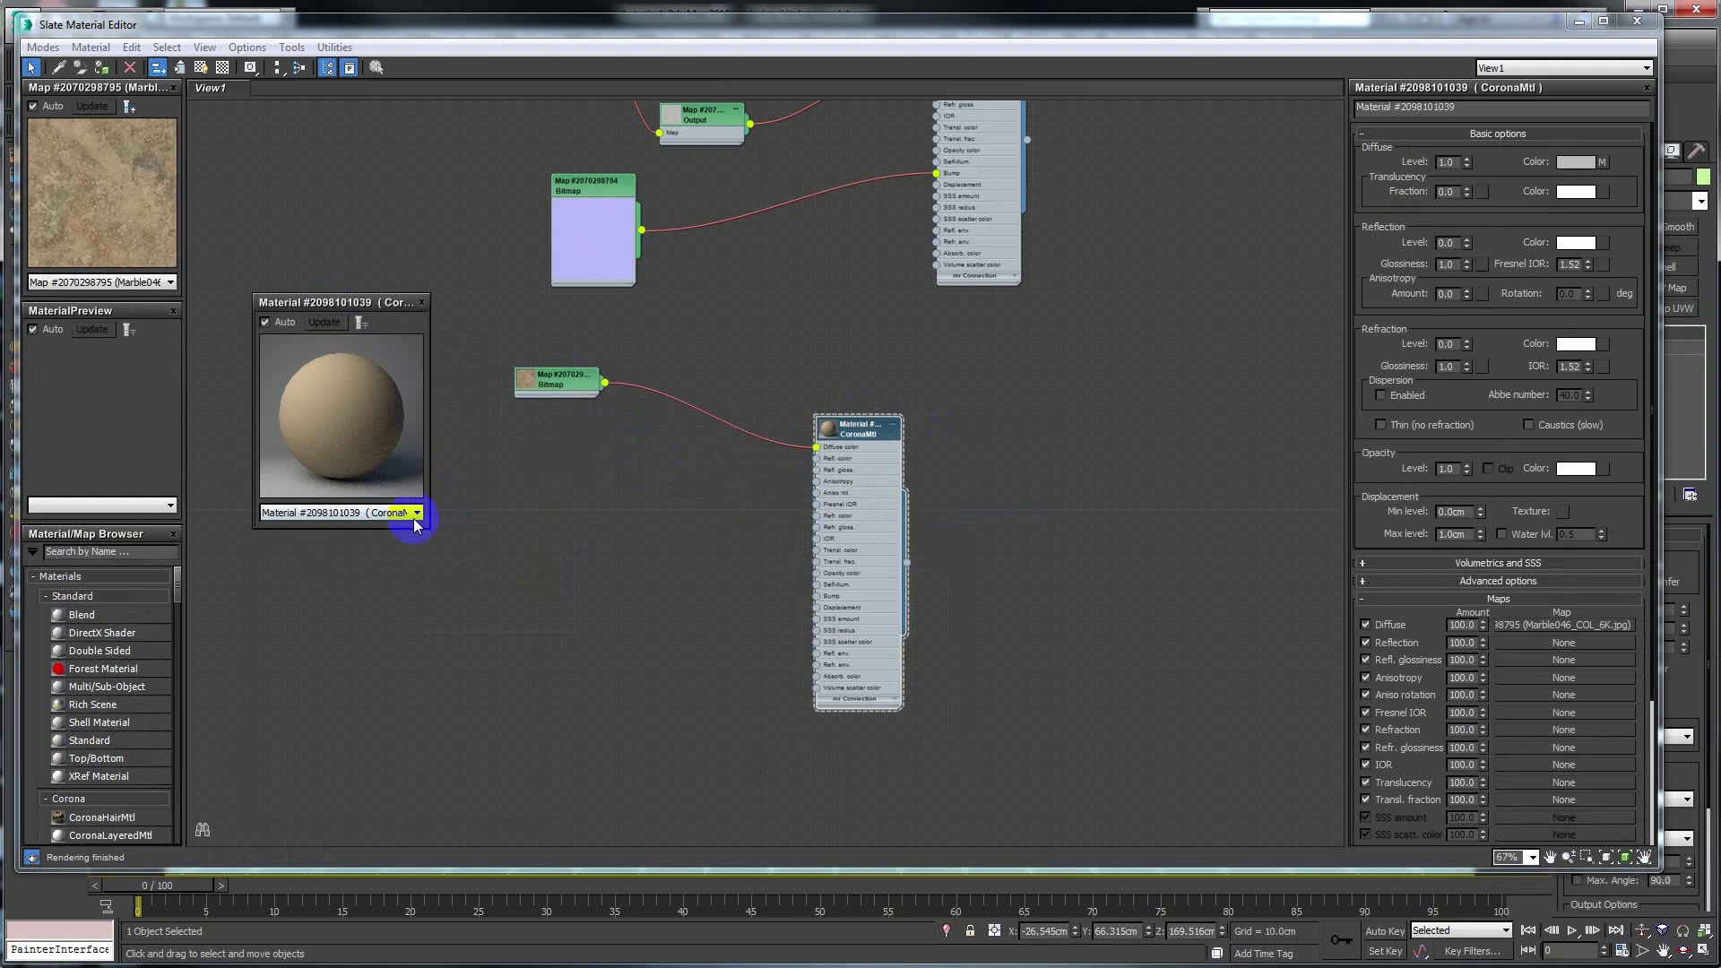
left_click_drag(427, 525, 762, 741)
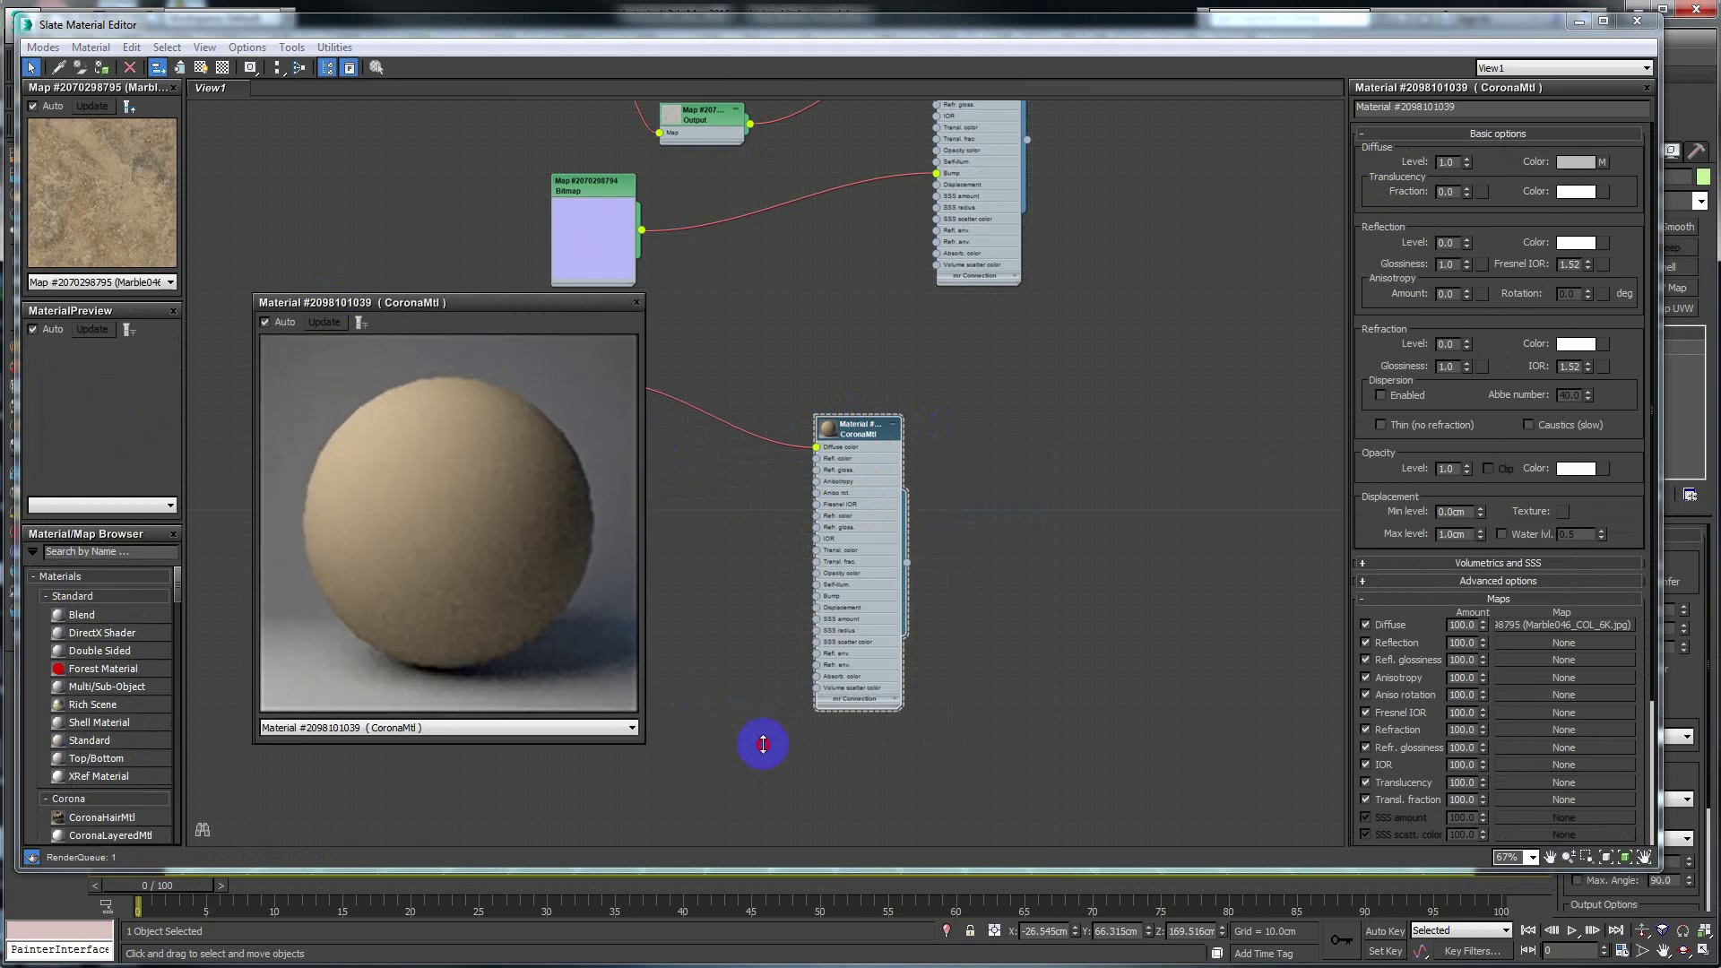
left_click_drag(838, 427, 1080, 401)
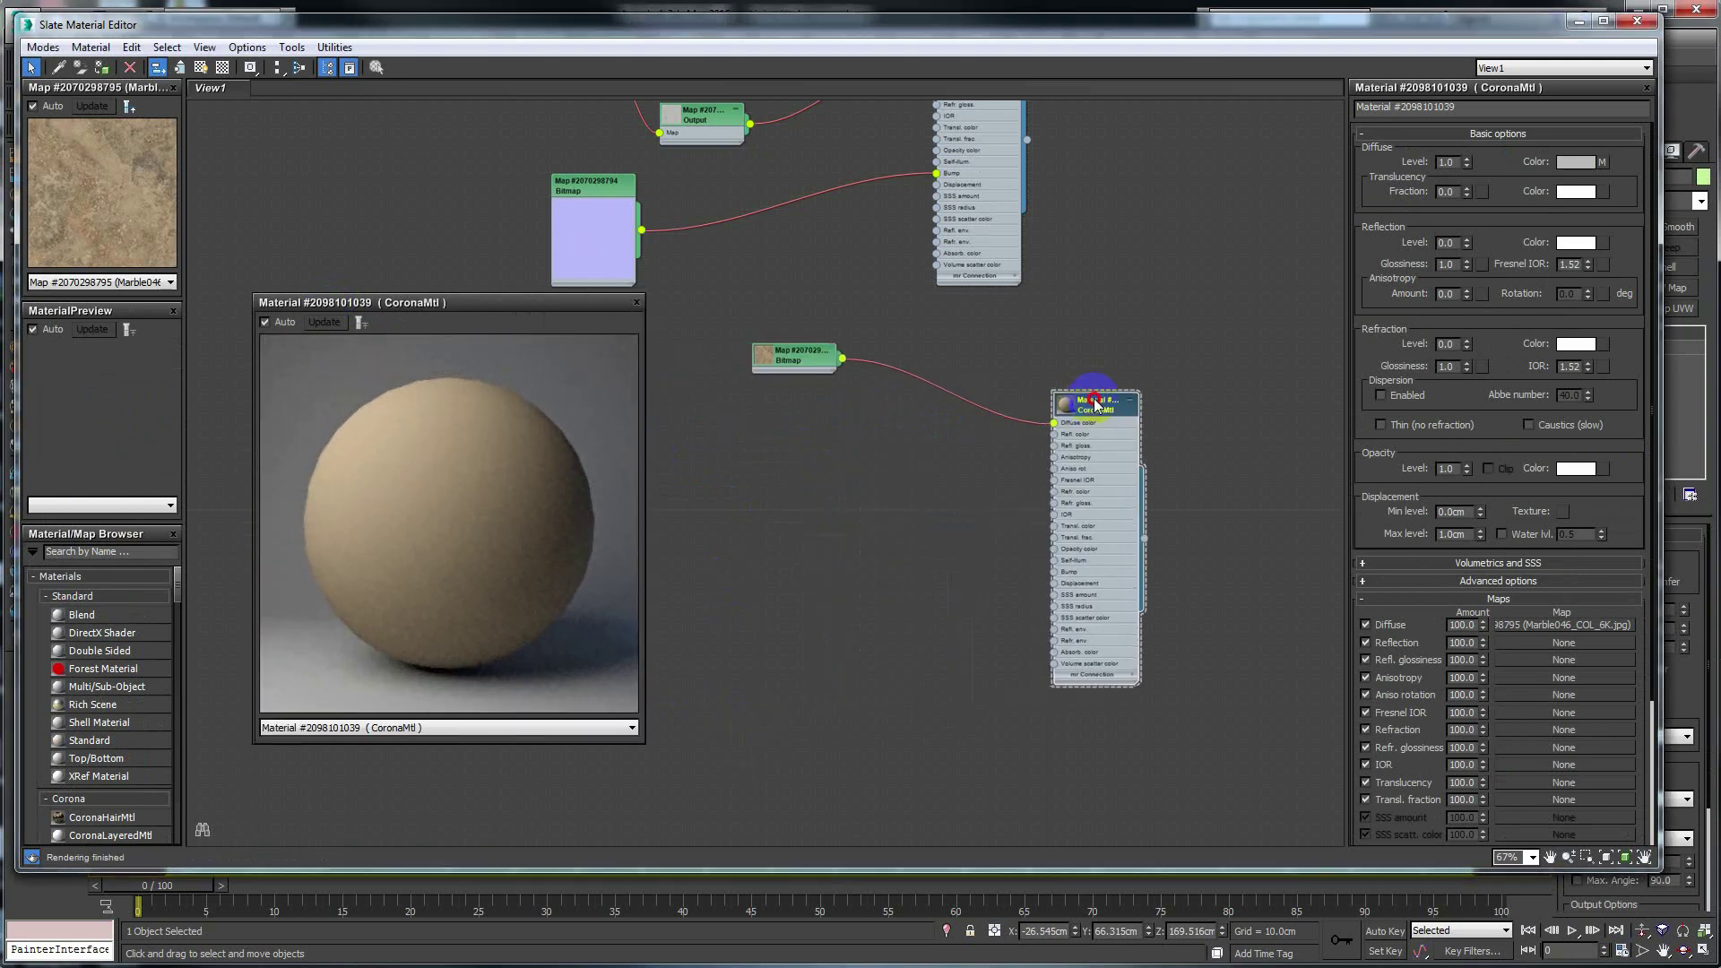
Step: Set the marble bitmap's real-world size to 300 cm width and 300 cm height
left_click(780, 358)
double_click(801, 389)
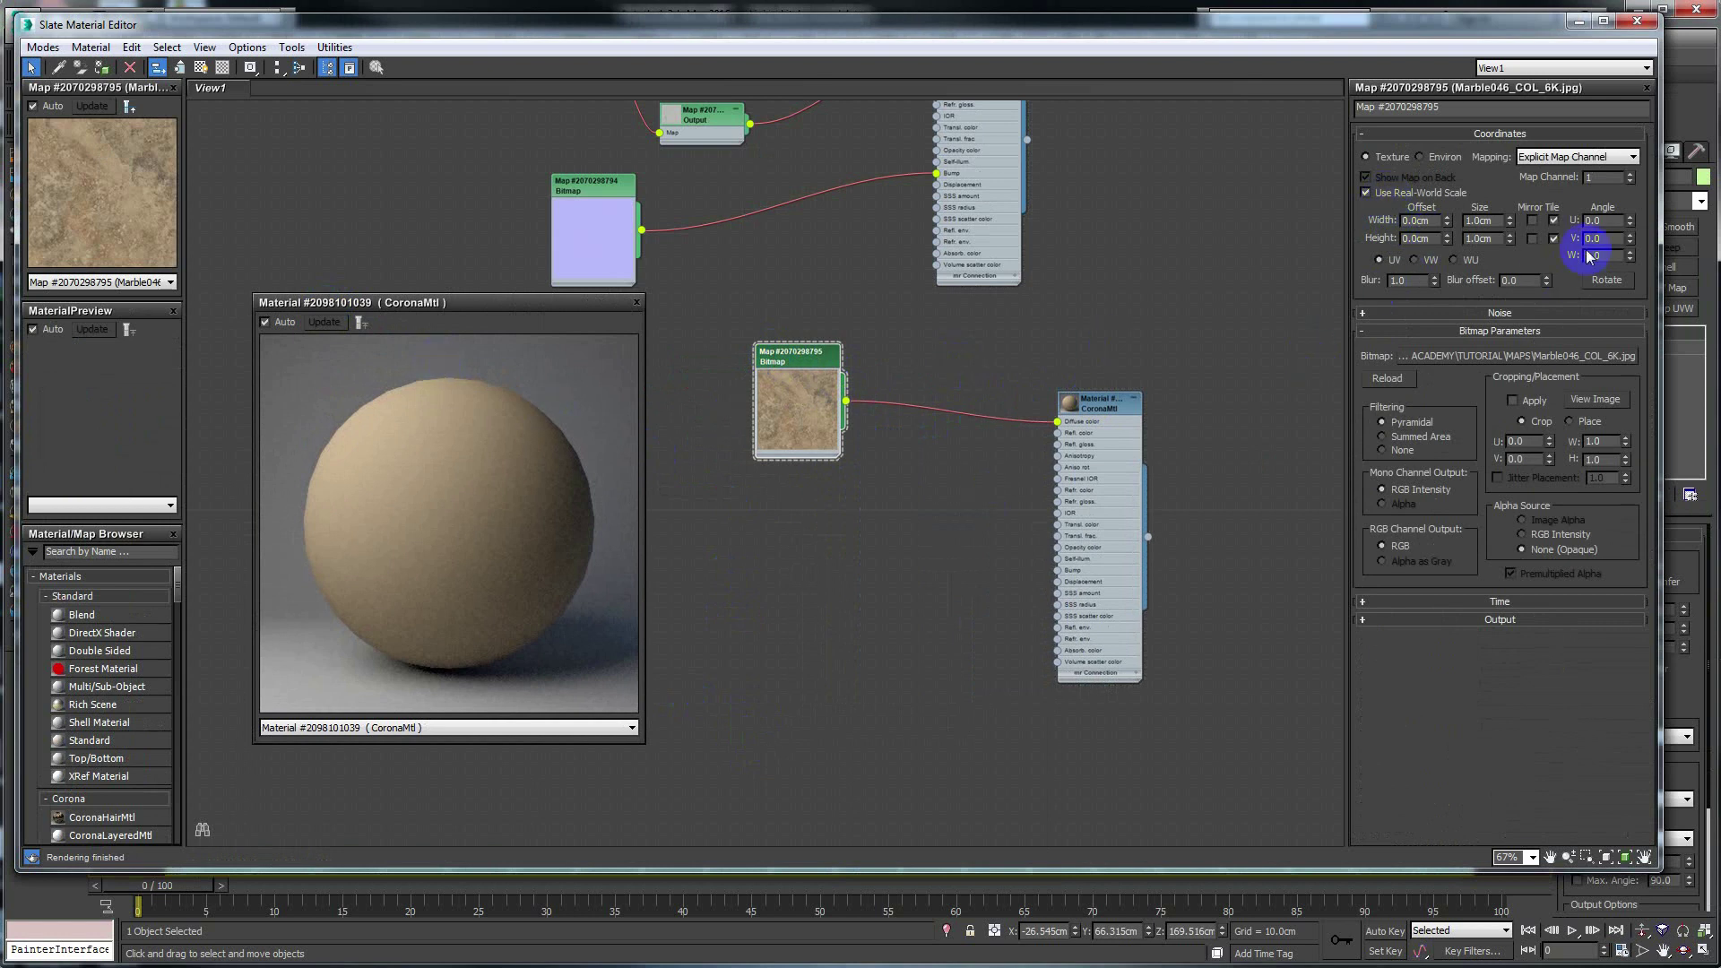
double_click(1479, 220)
type("300")
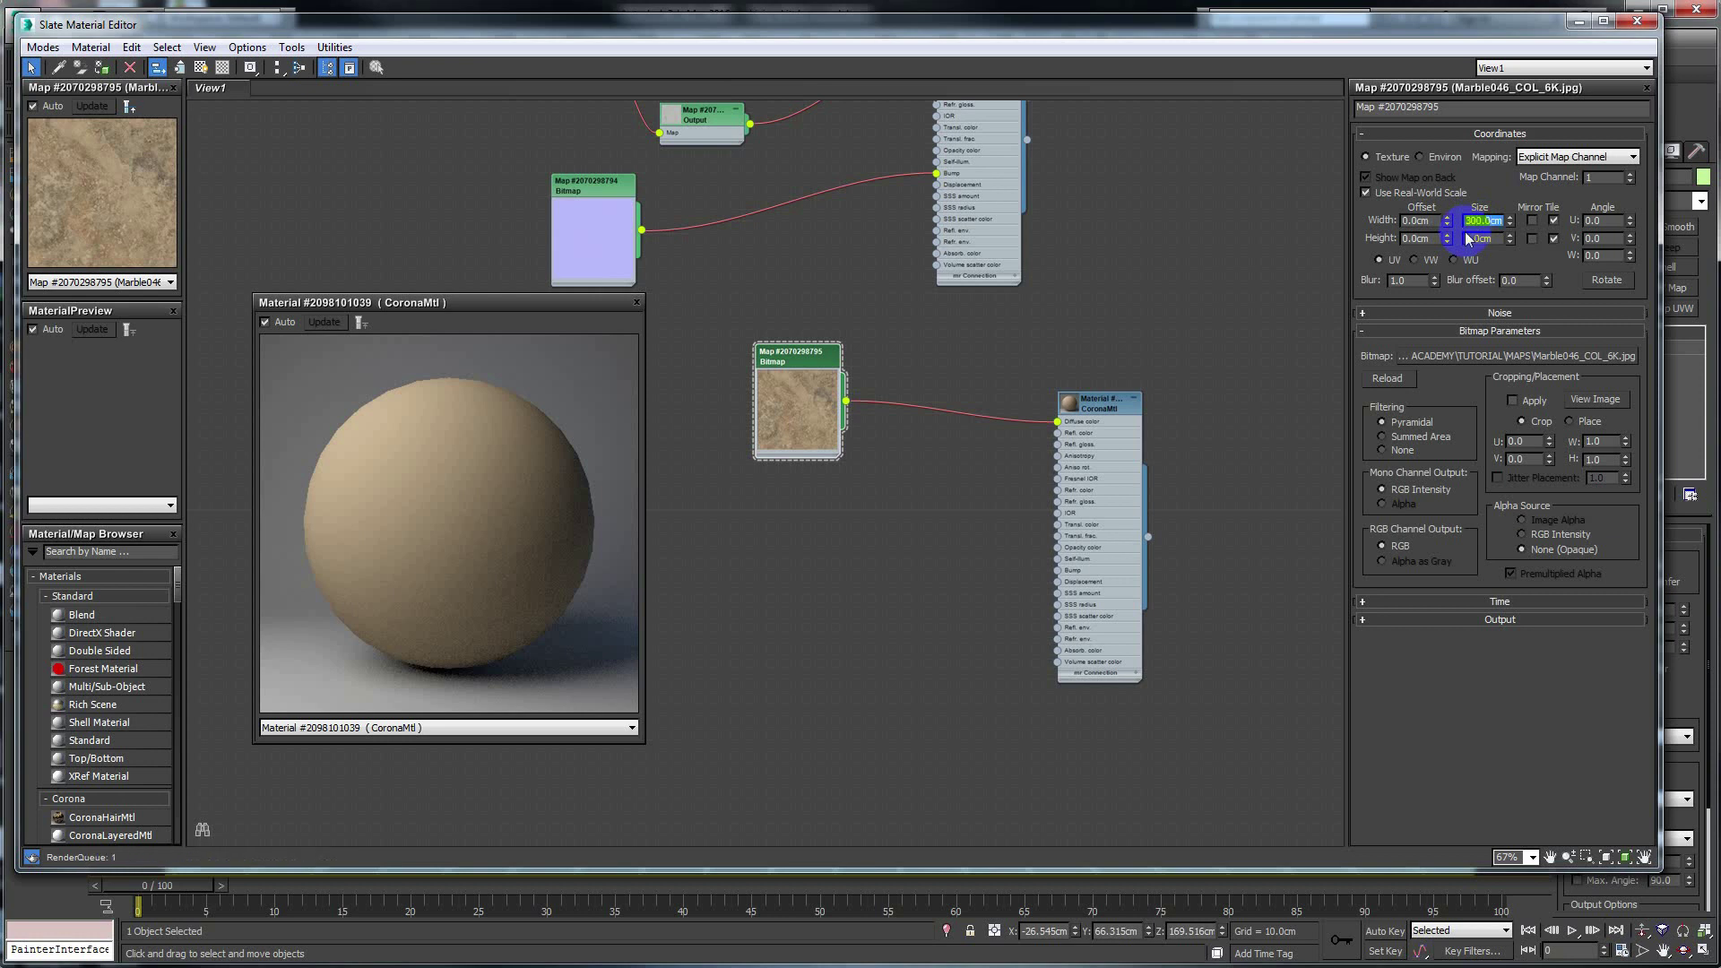
left_click(1472, 237)
type("300")
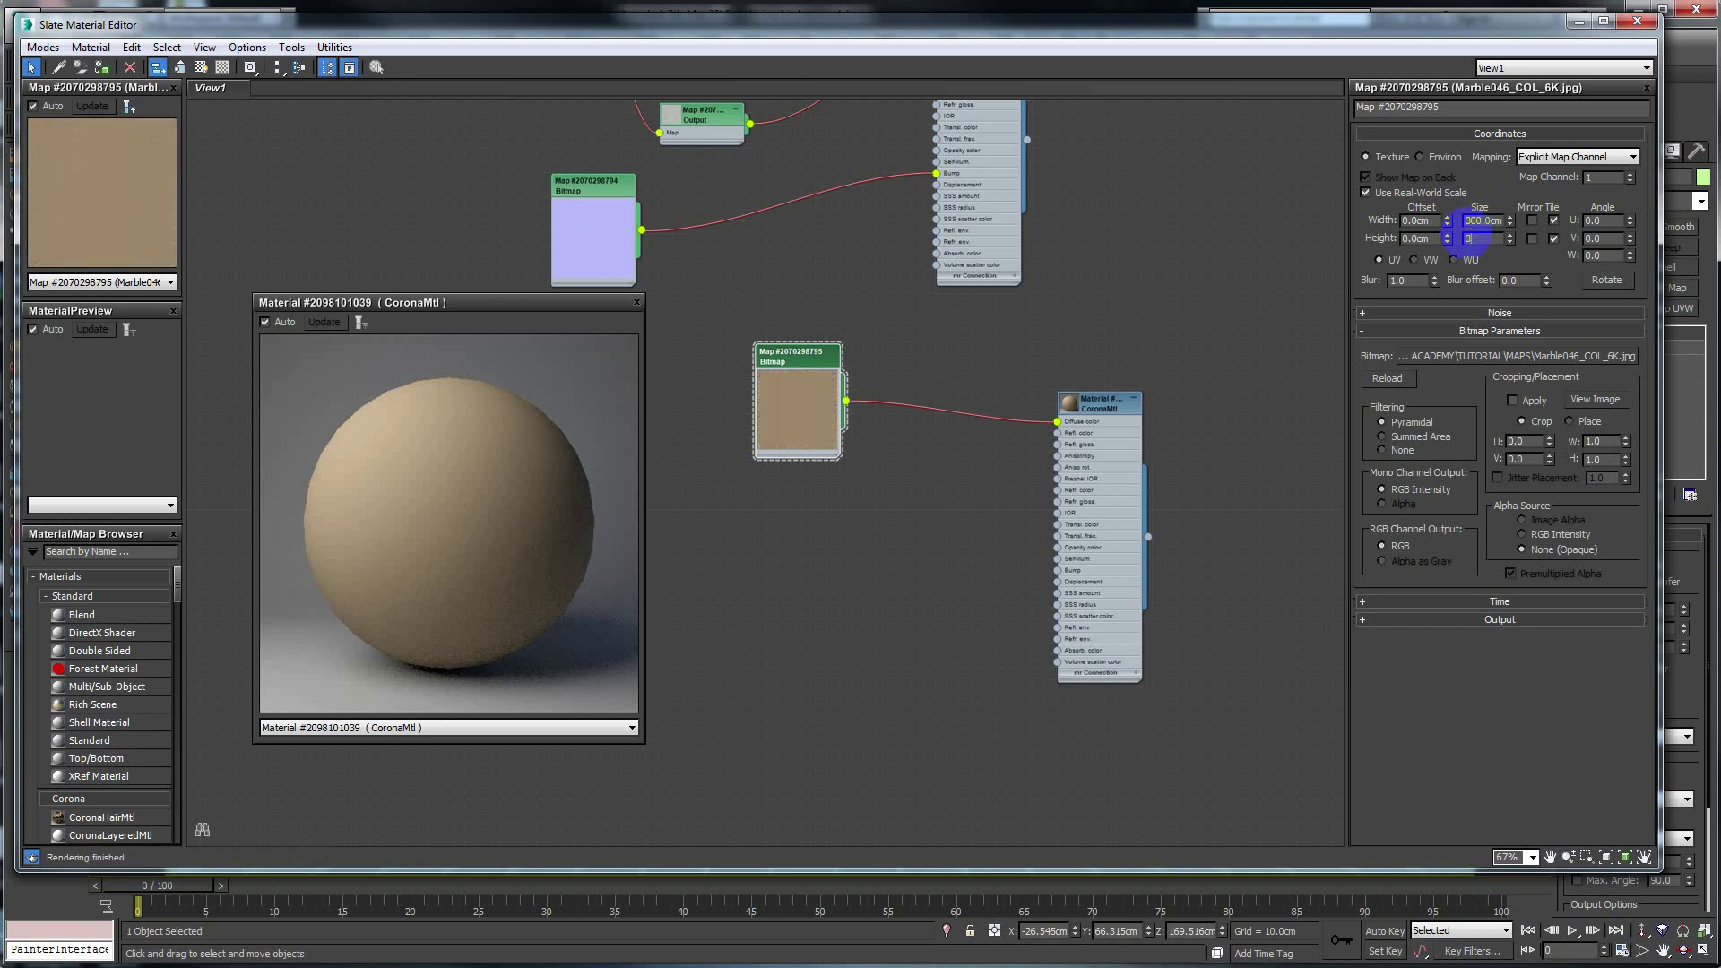
key("Return")
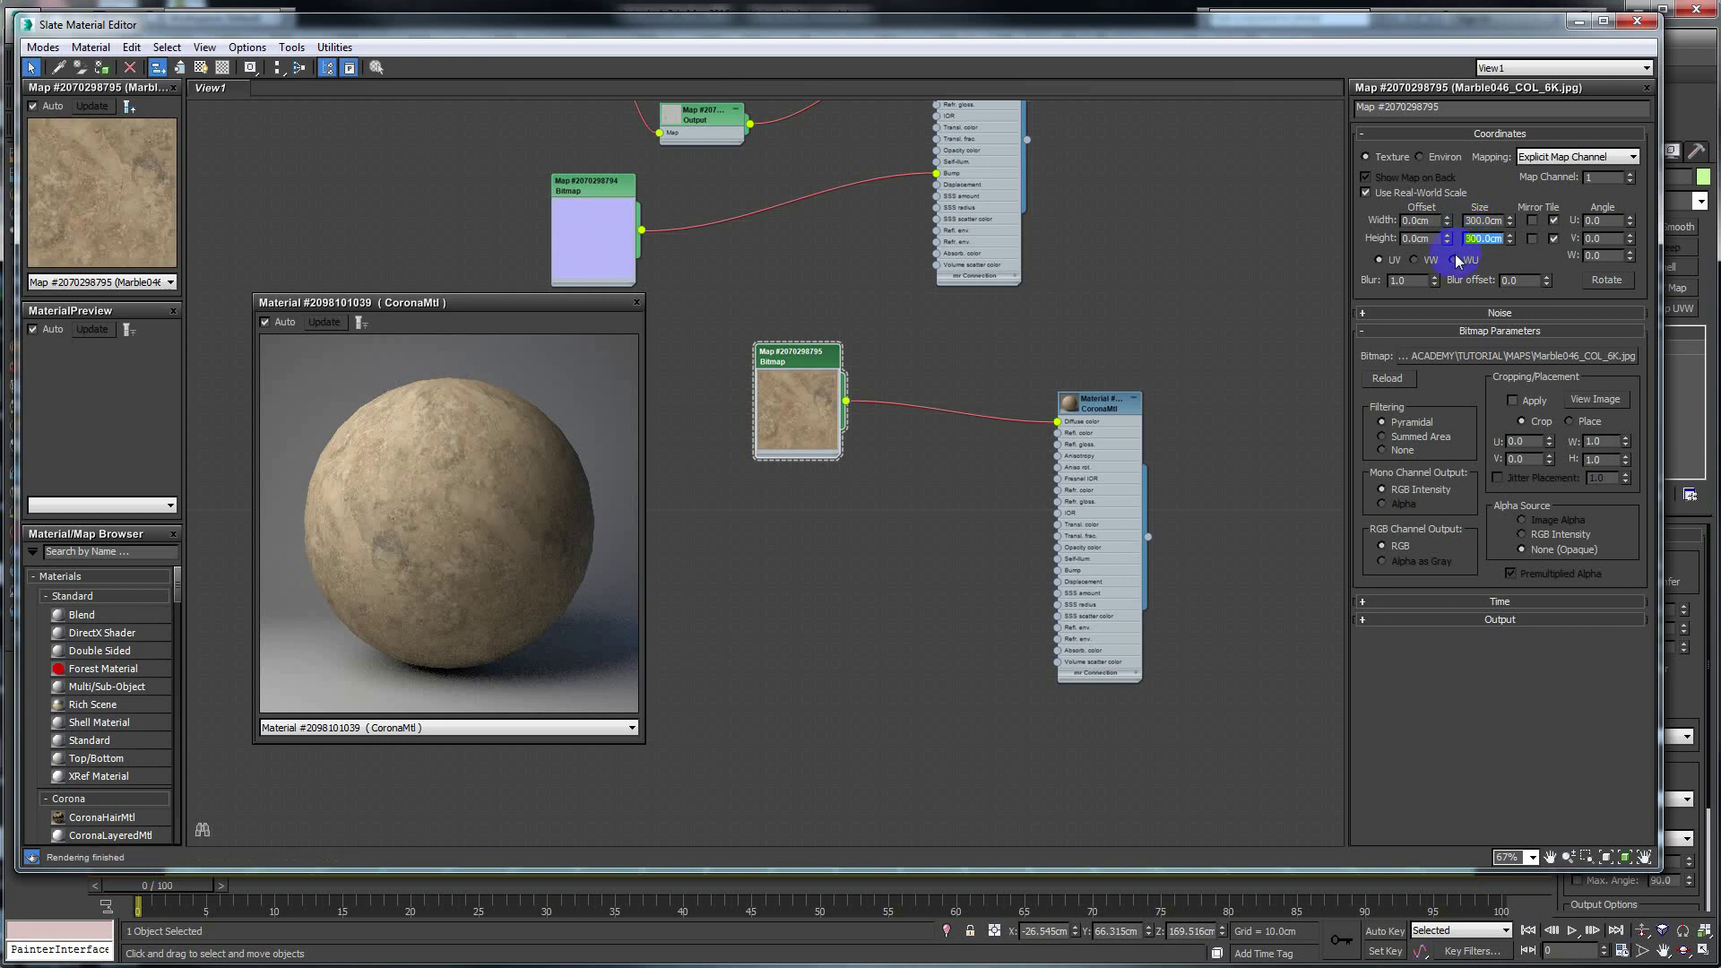
double_click(1098, 406)
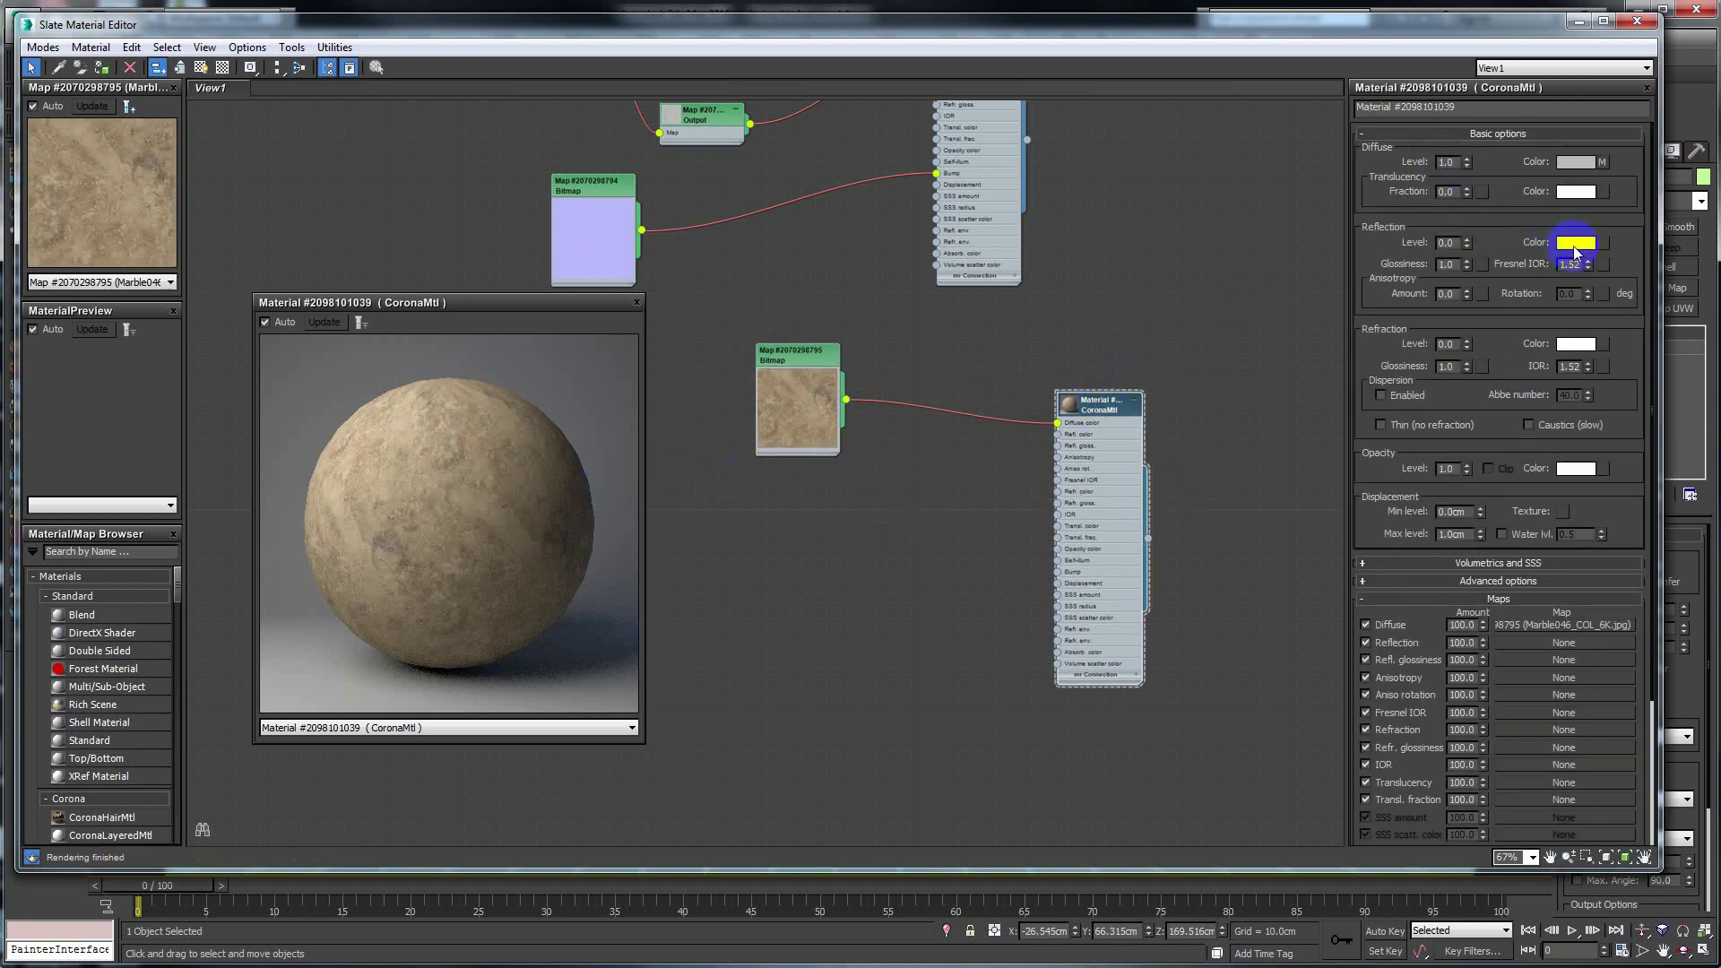
Step: Set the Corona material's reflection level to 1.0 and reflection glossiness to 0.9
double_click(1446, 244)
type("1")
key("Return")
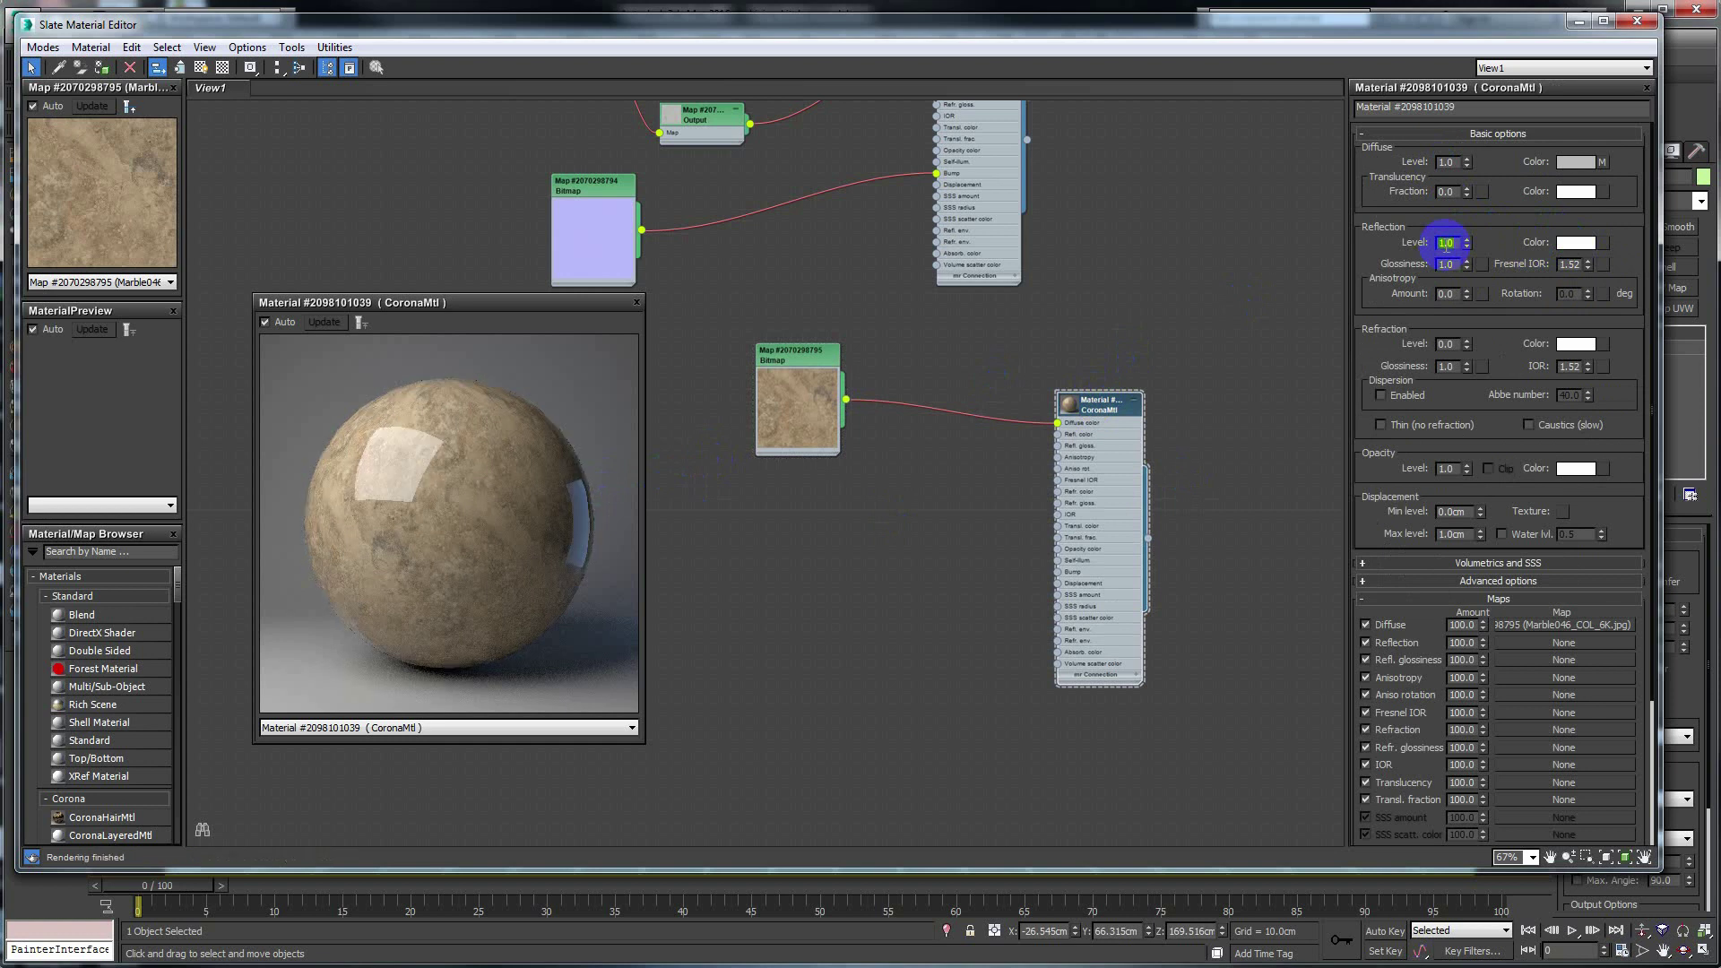
double_click(1447, 261)
type("9")
key("Return")
Step: Rearrange the nodes and pull a new wire from the marble bitmap's output
left_click(539, 515)
left_click_drag(552, 495, 556, 571)
left_click_drag(427, 305, 430, 318)
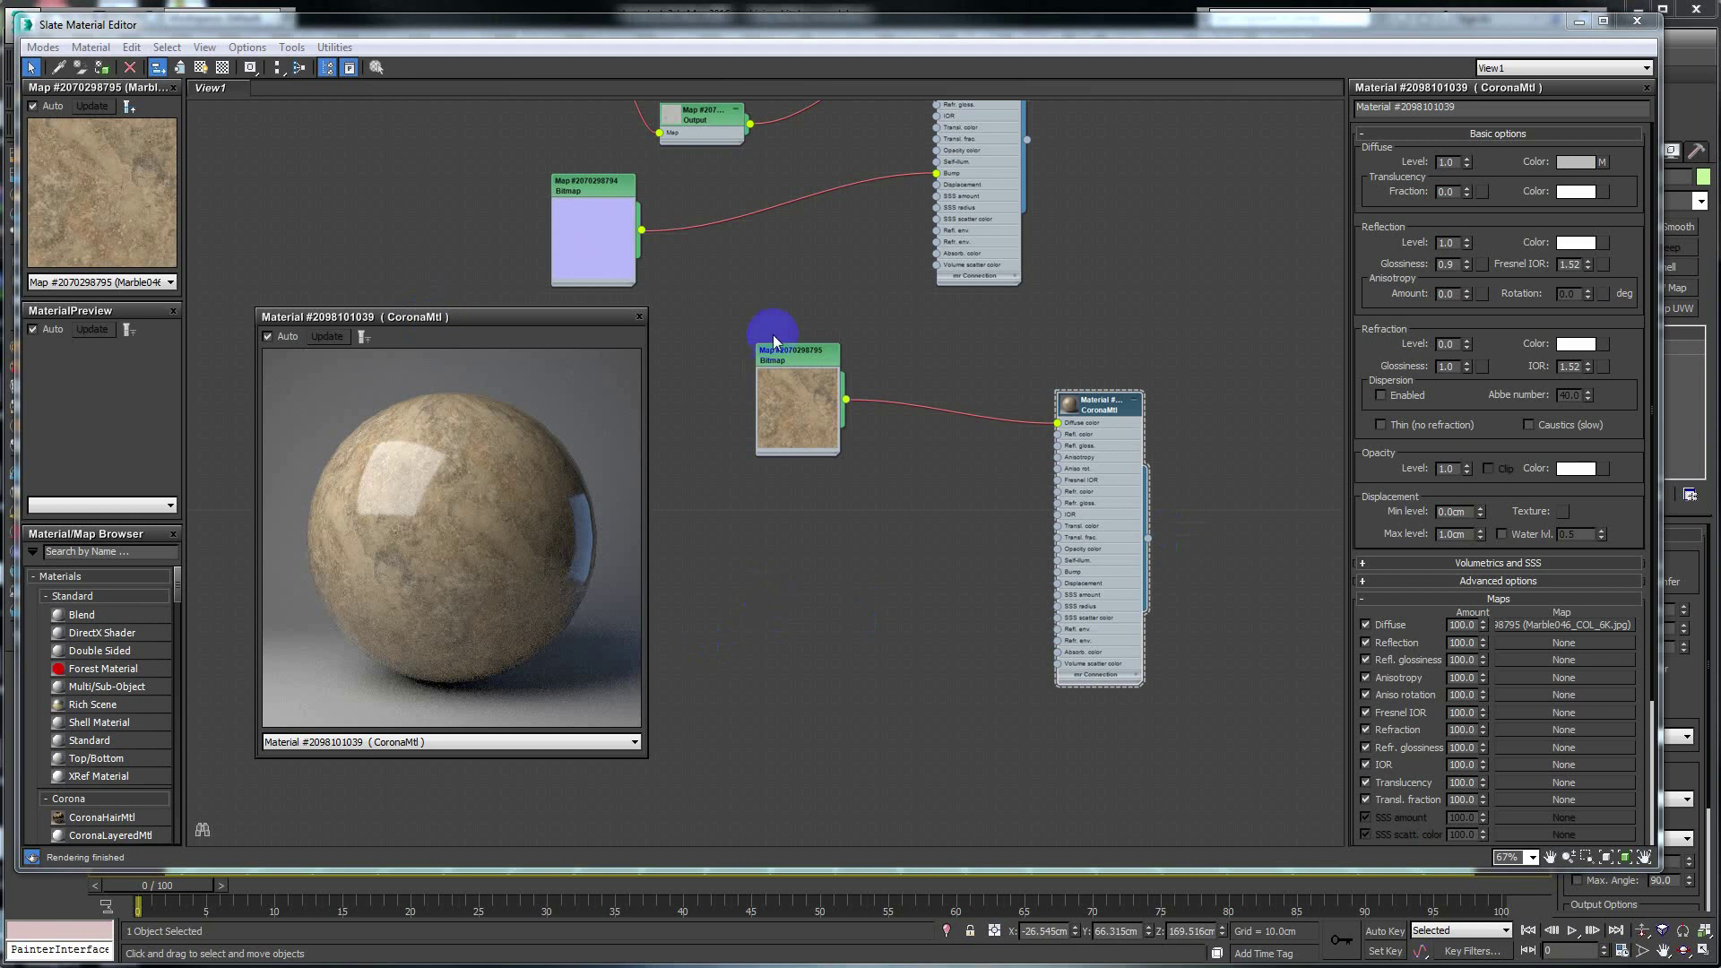
left_click_drag(772, 350, 761, 290)
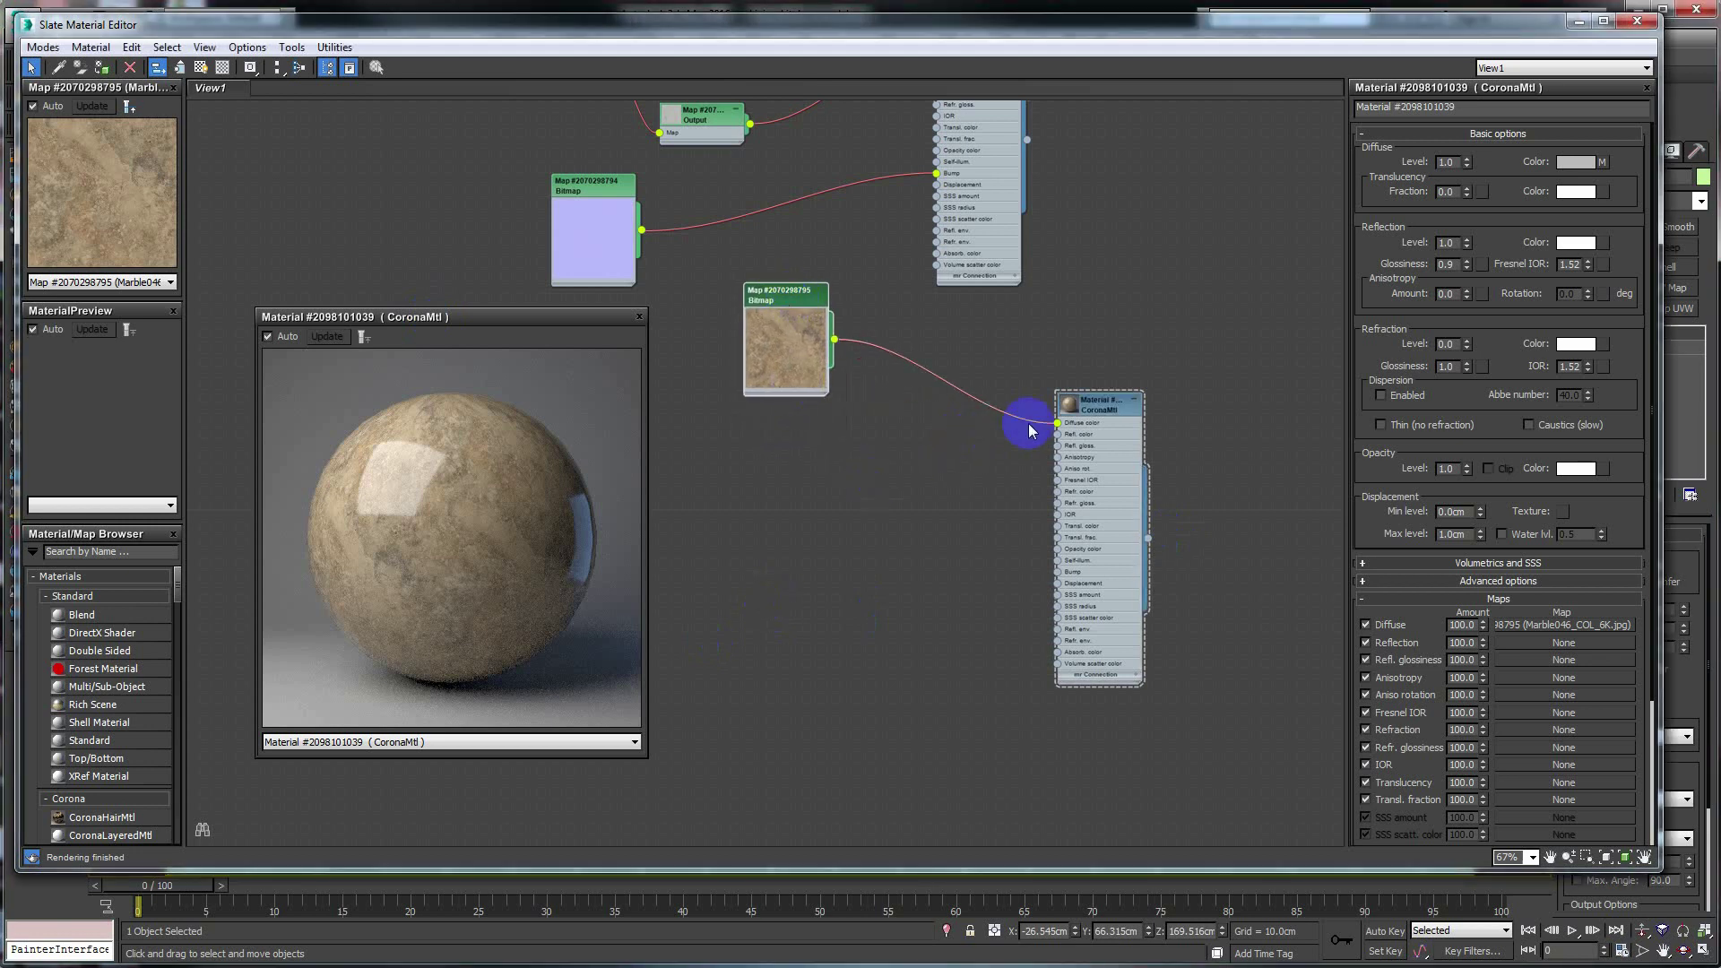
left_click_drag(1100, 408, 1111, 381)
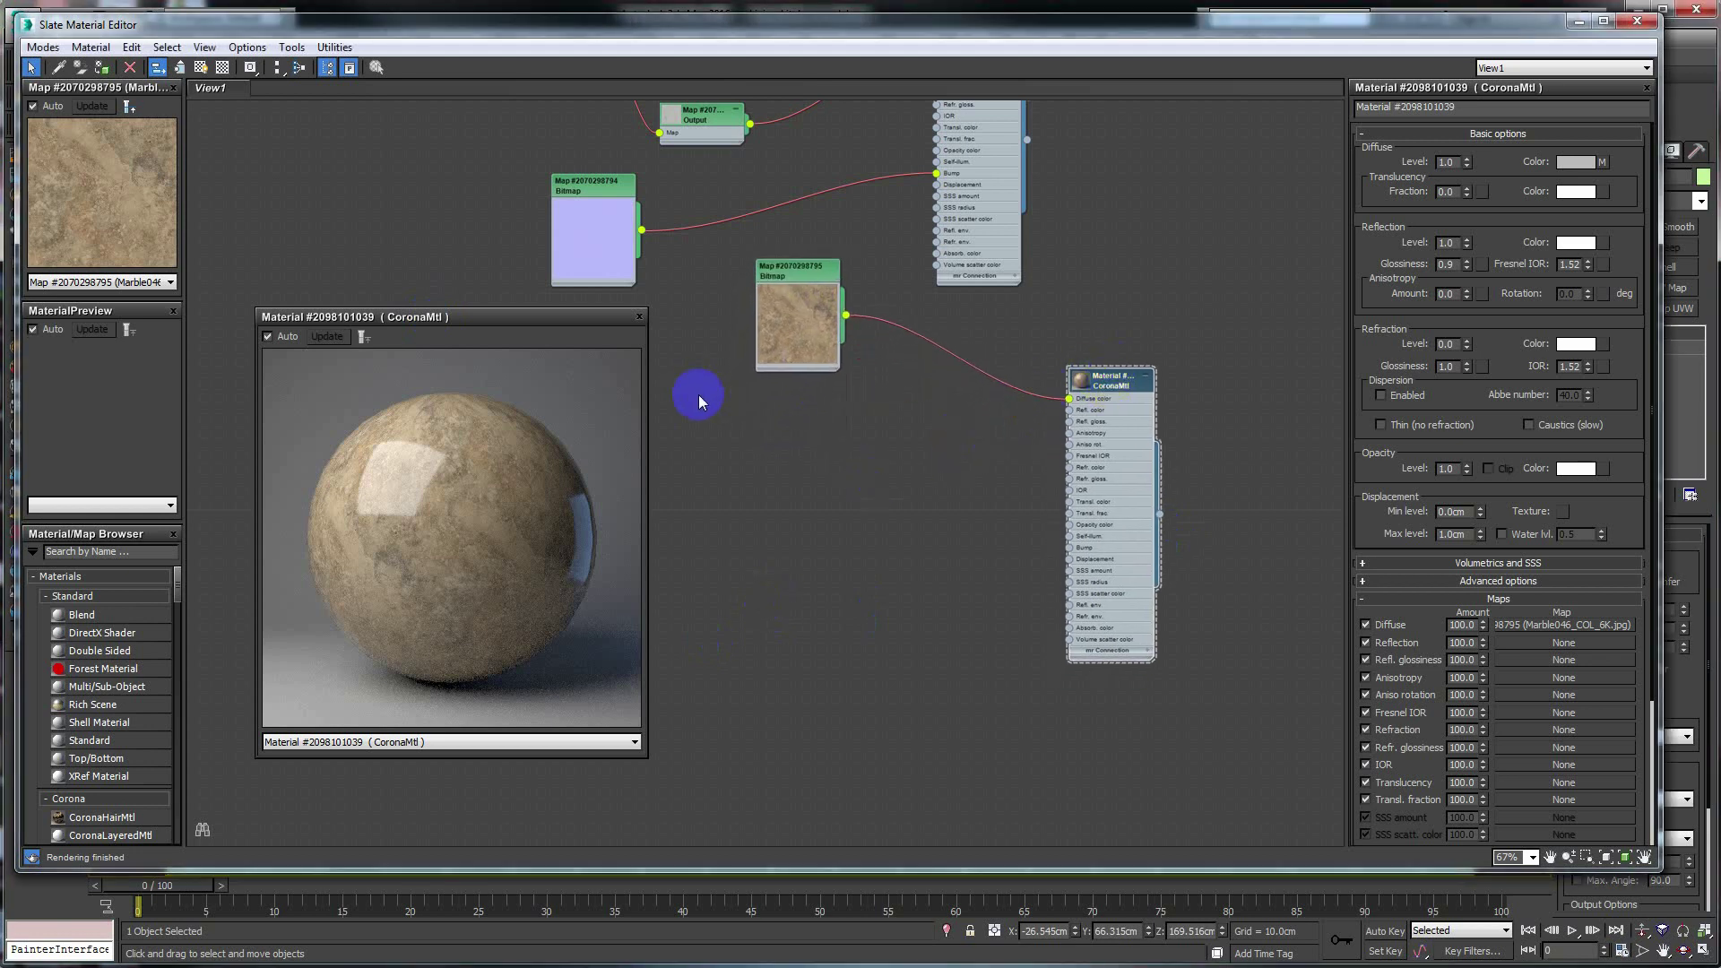
left_click_drag(793, 278, 748, 275)
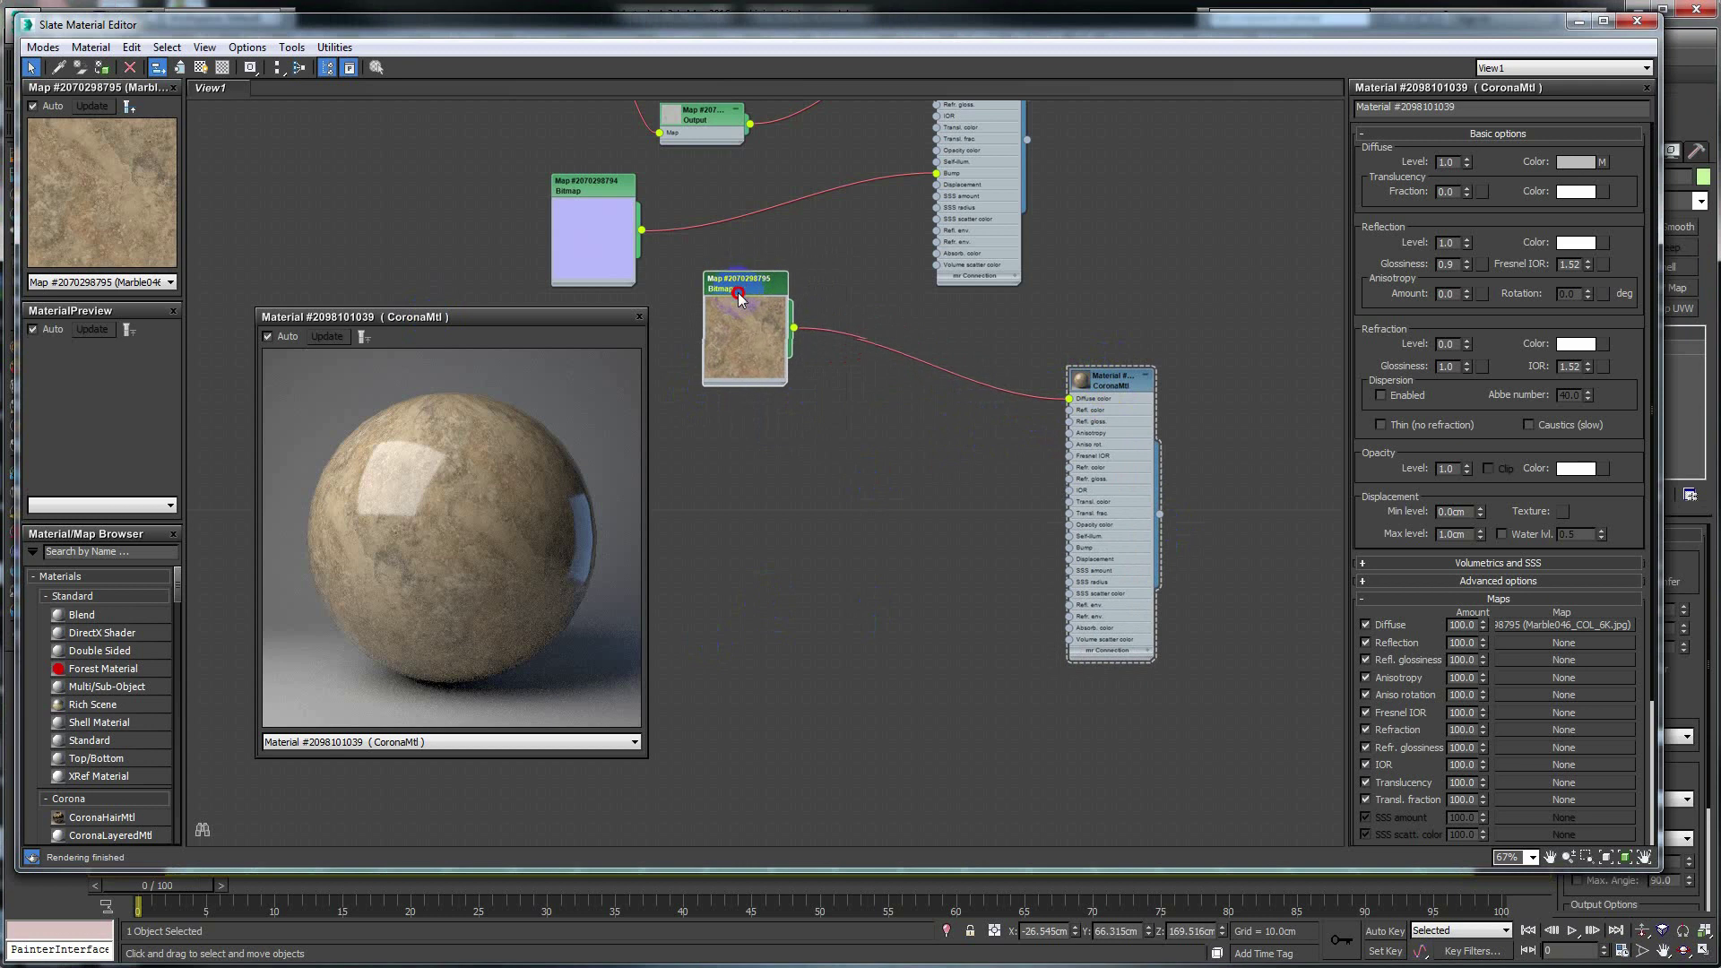
left_click_drag(1093, 388, 1117, 388)
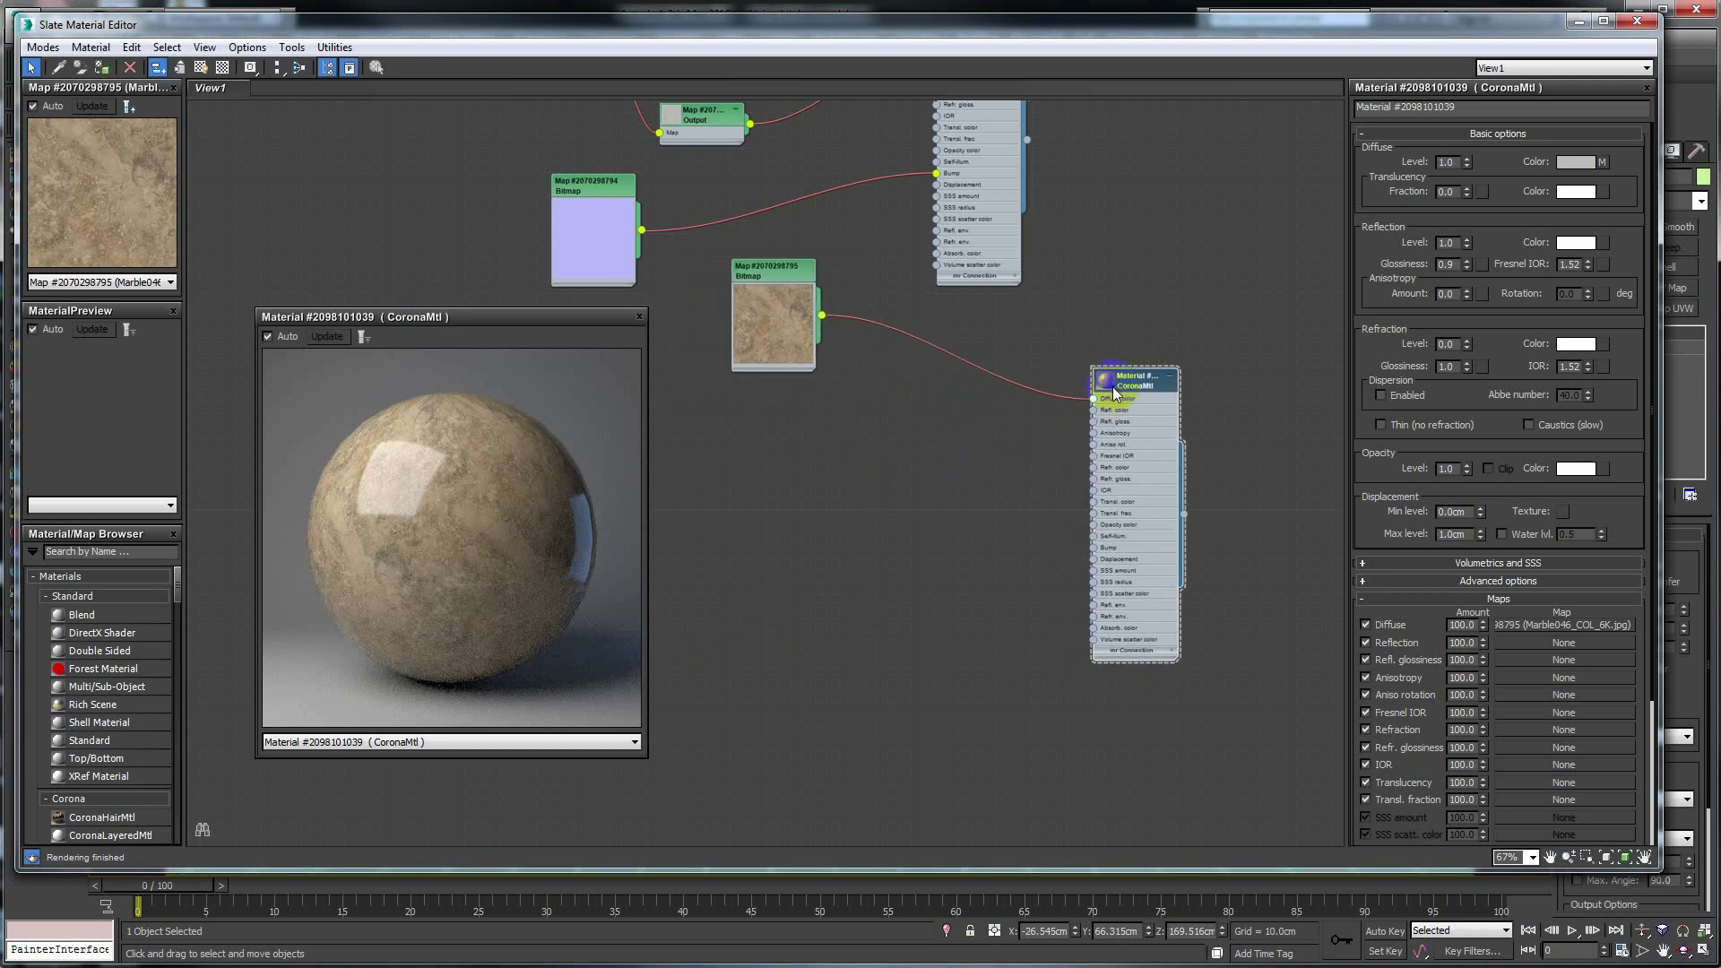
left_click(797, 316)
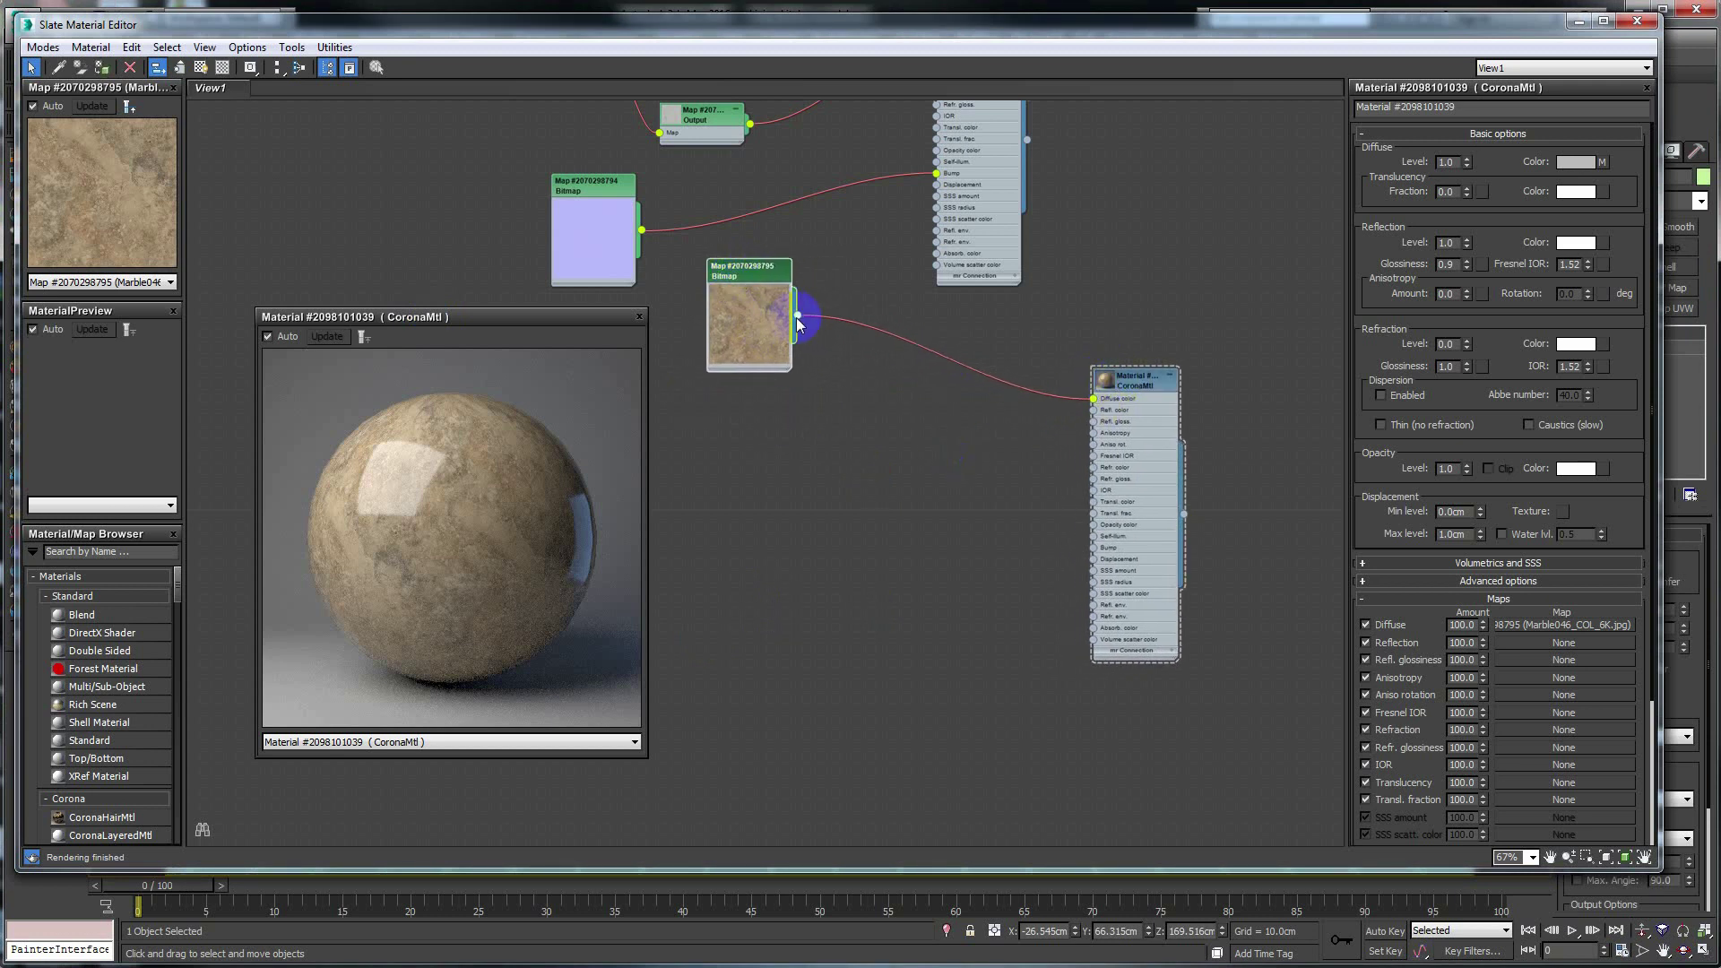
left_click_drag(797, 315, 838, 453)
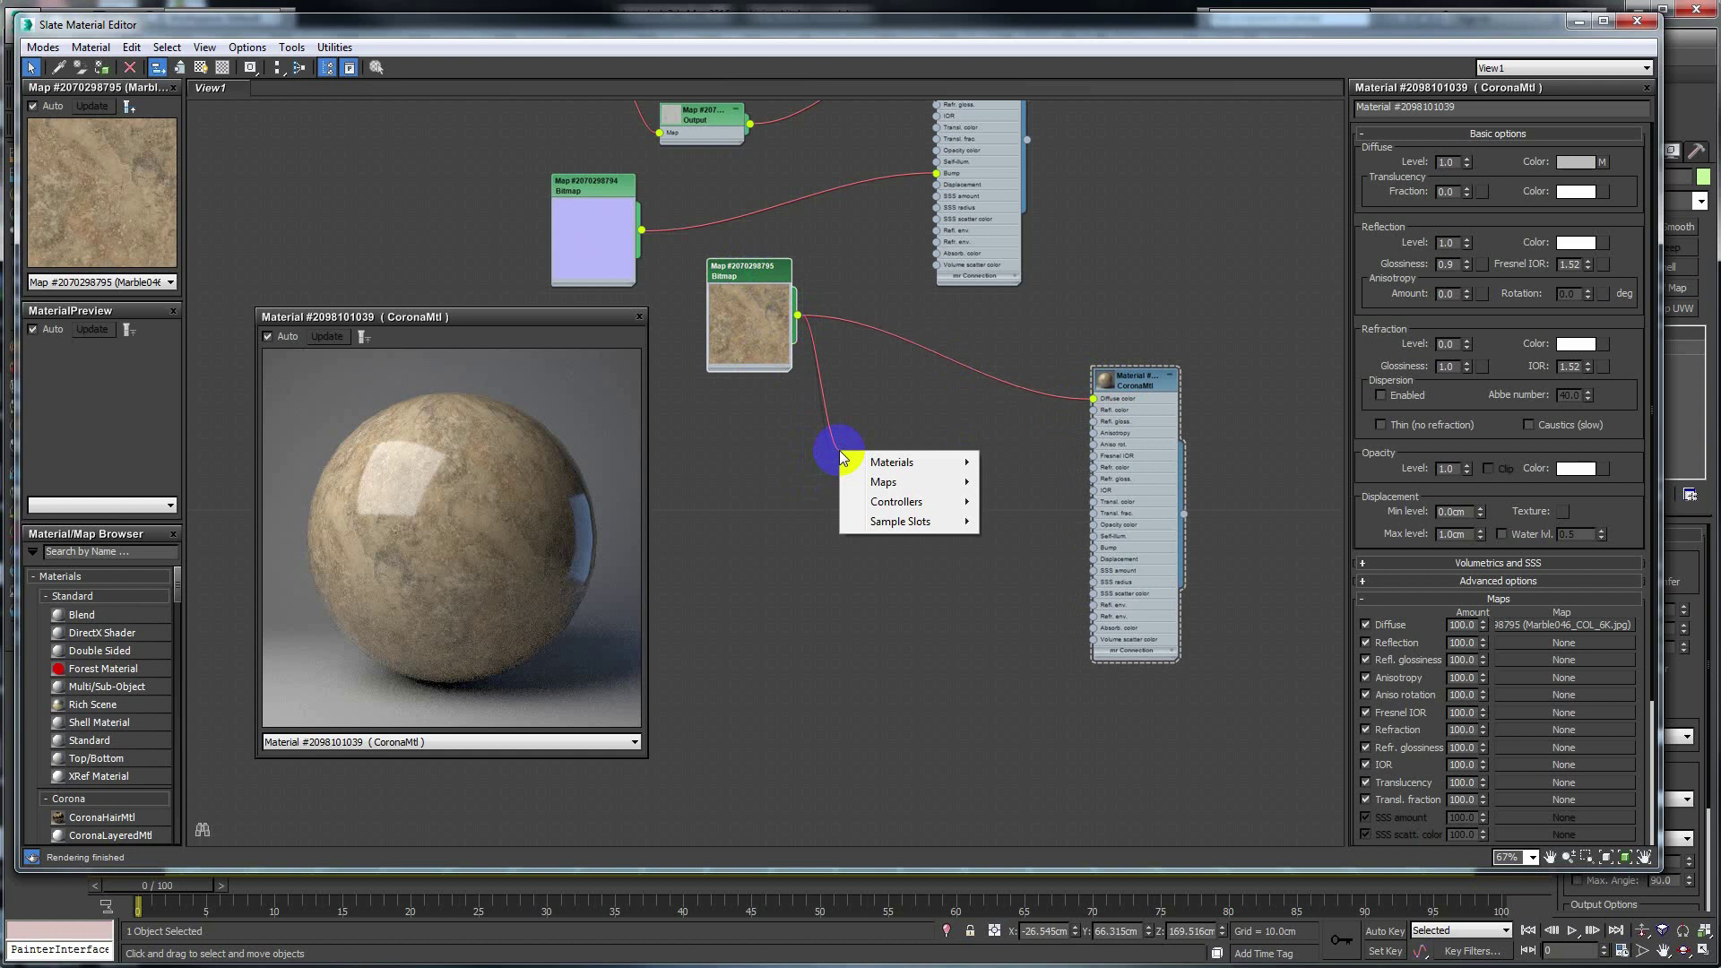
mouse_move(891, 482)
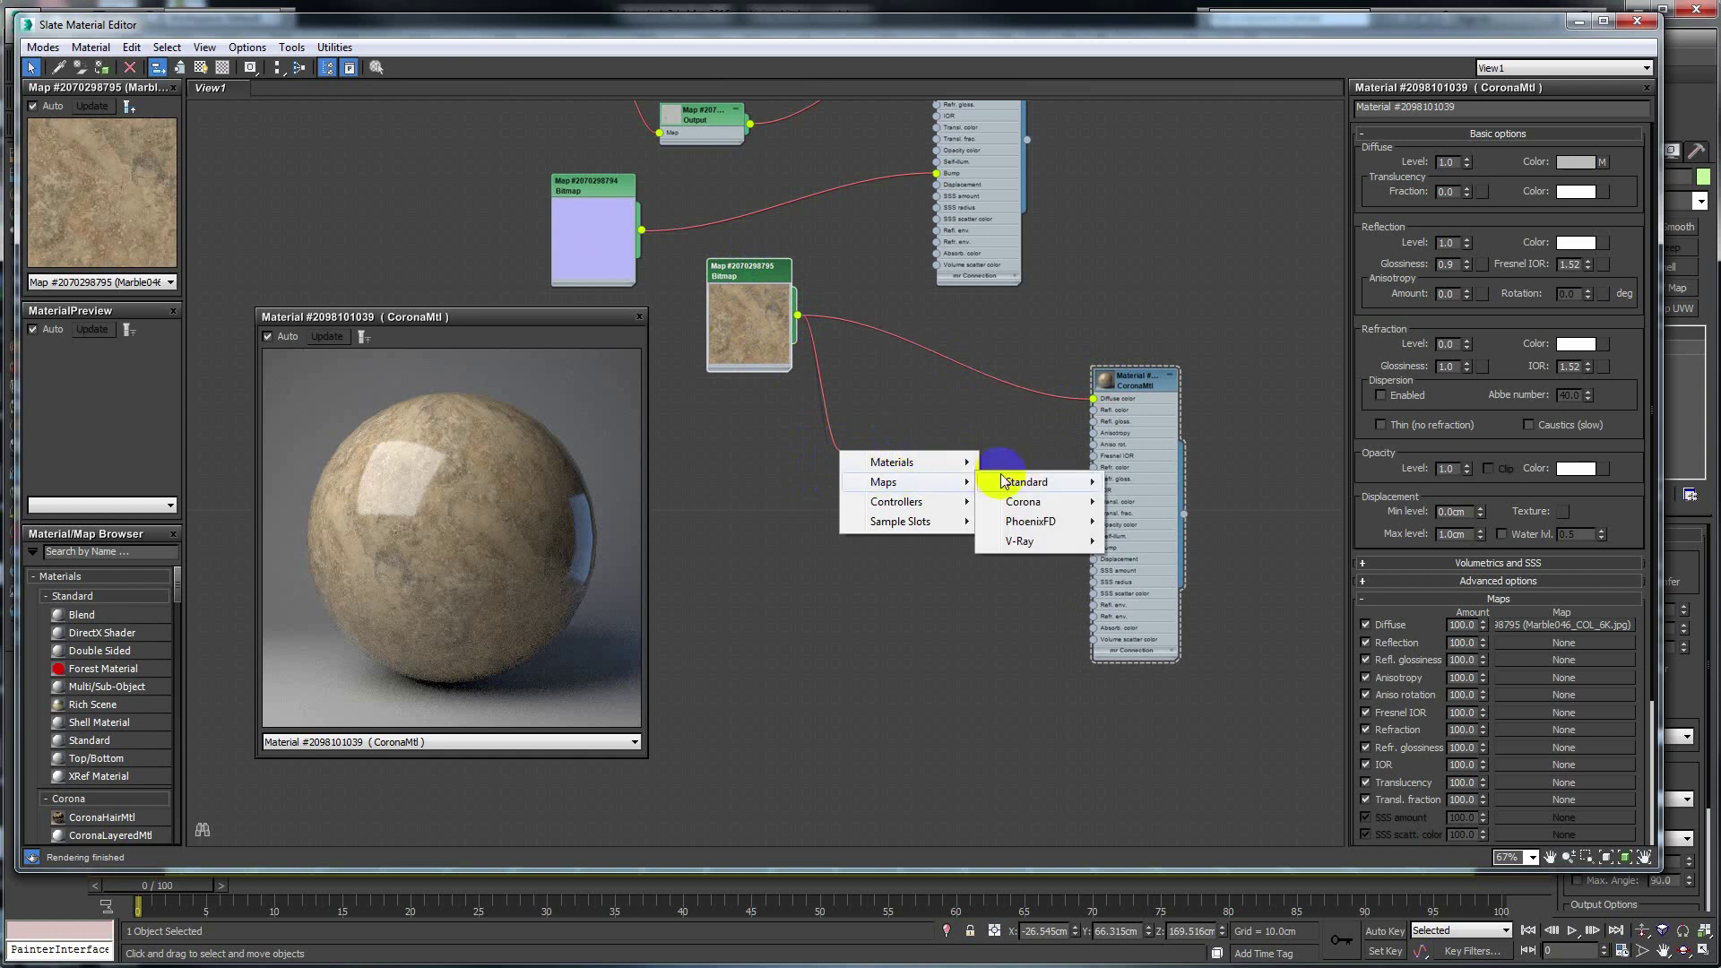
mouse_move(1026, 481)
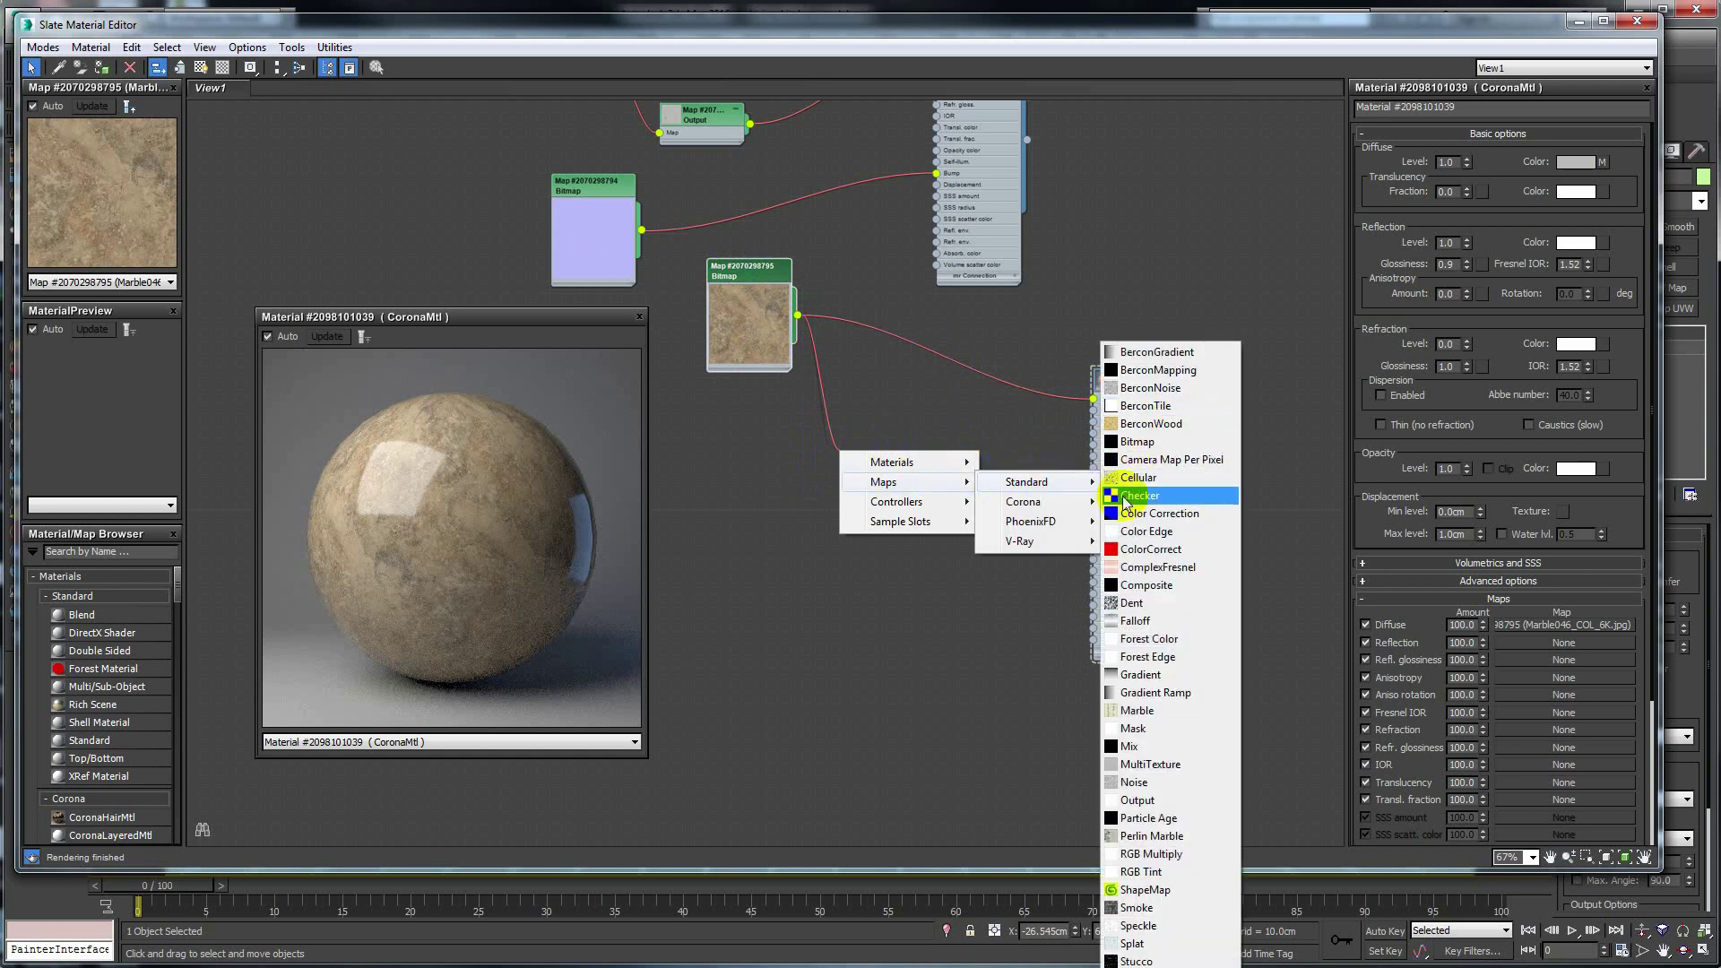
Step: Create a Color Correction map fed by the marble bitmap and arrange the nodes
left_click(1156, 513)
left_click(737, 293)
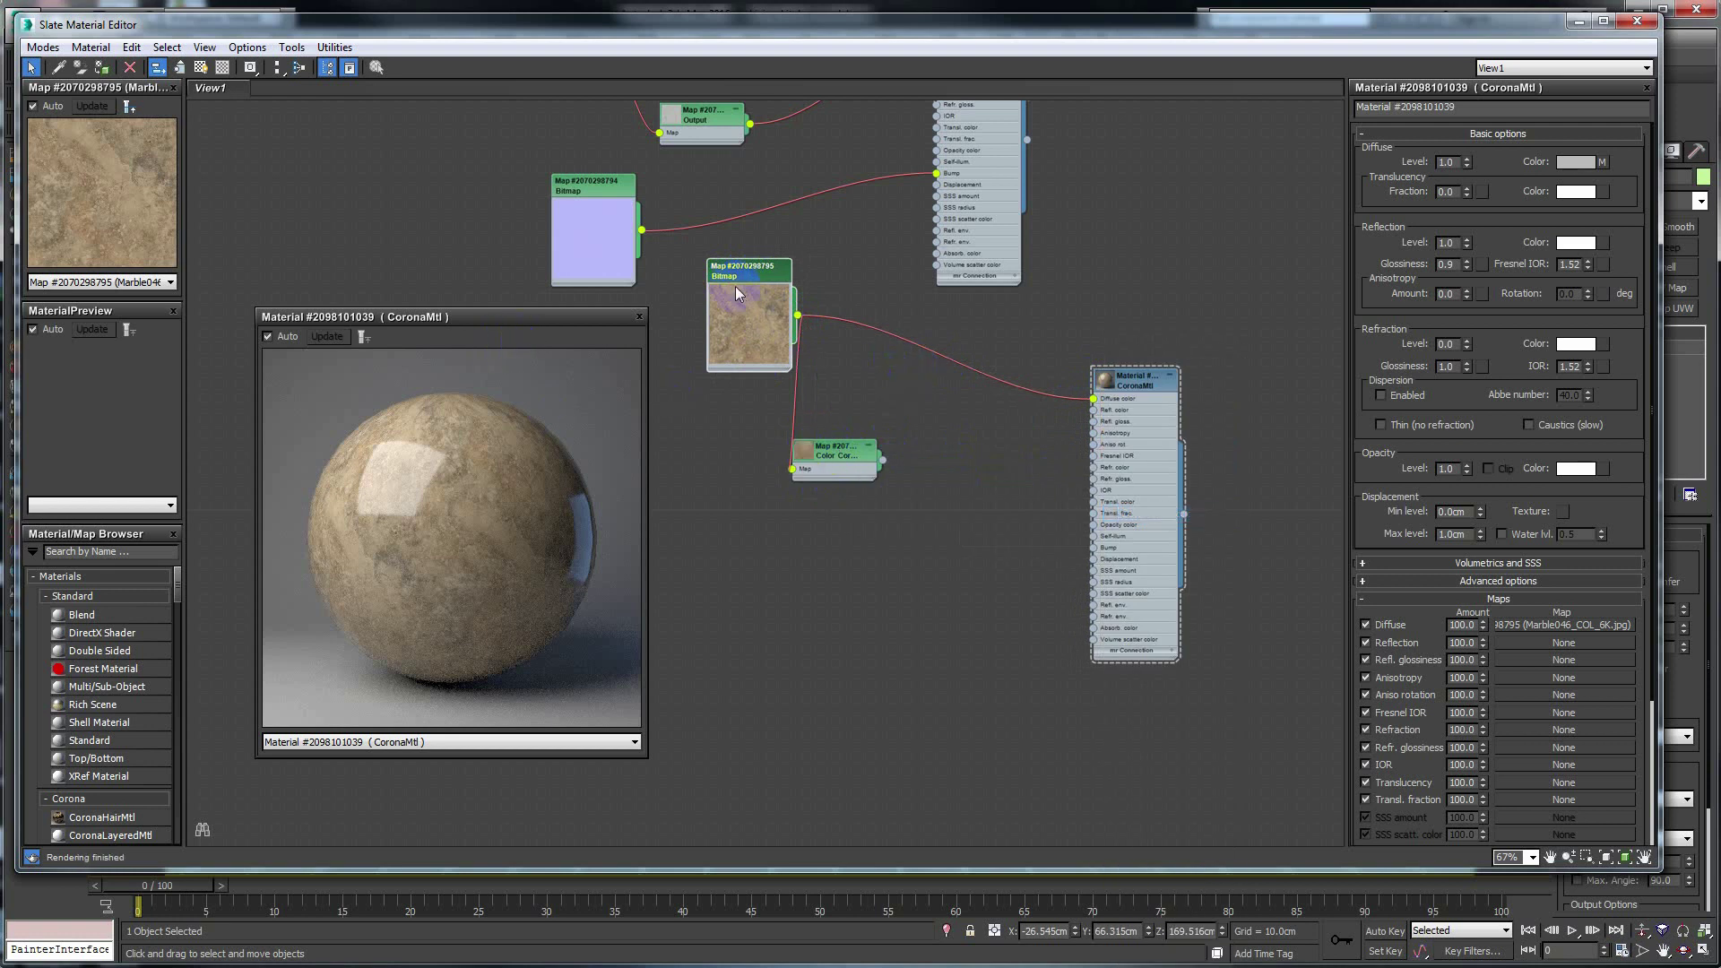
left_click_drag(487, 324, 428, 408)
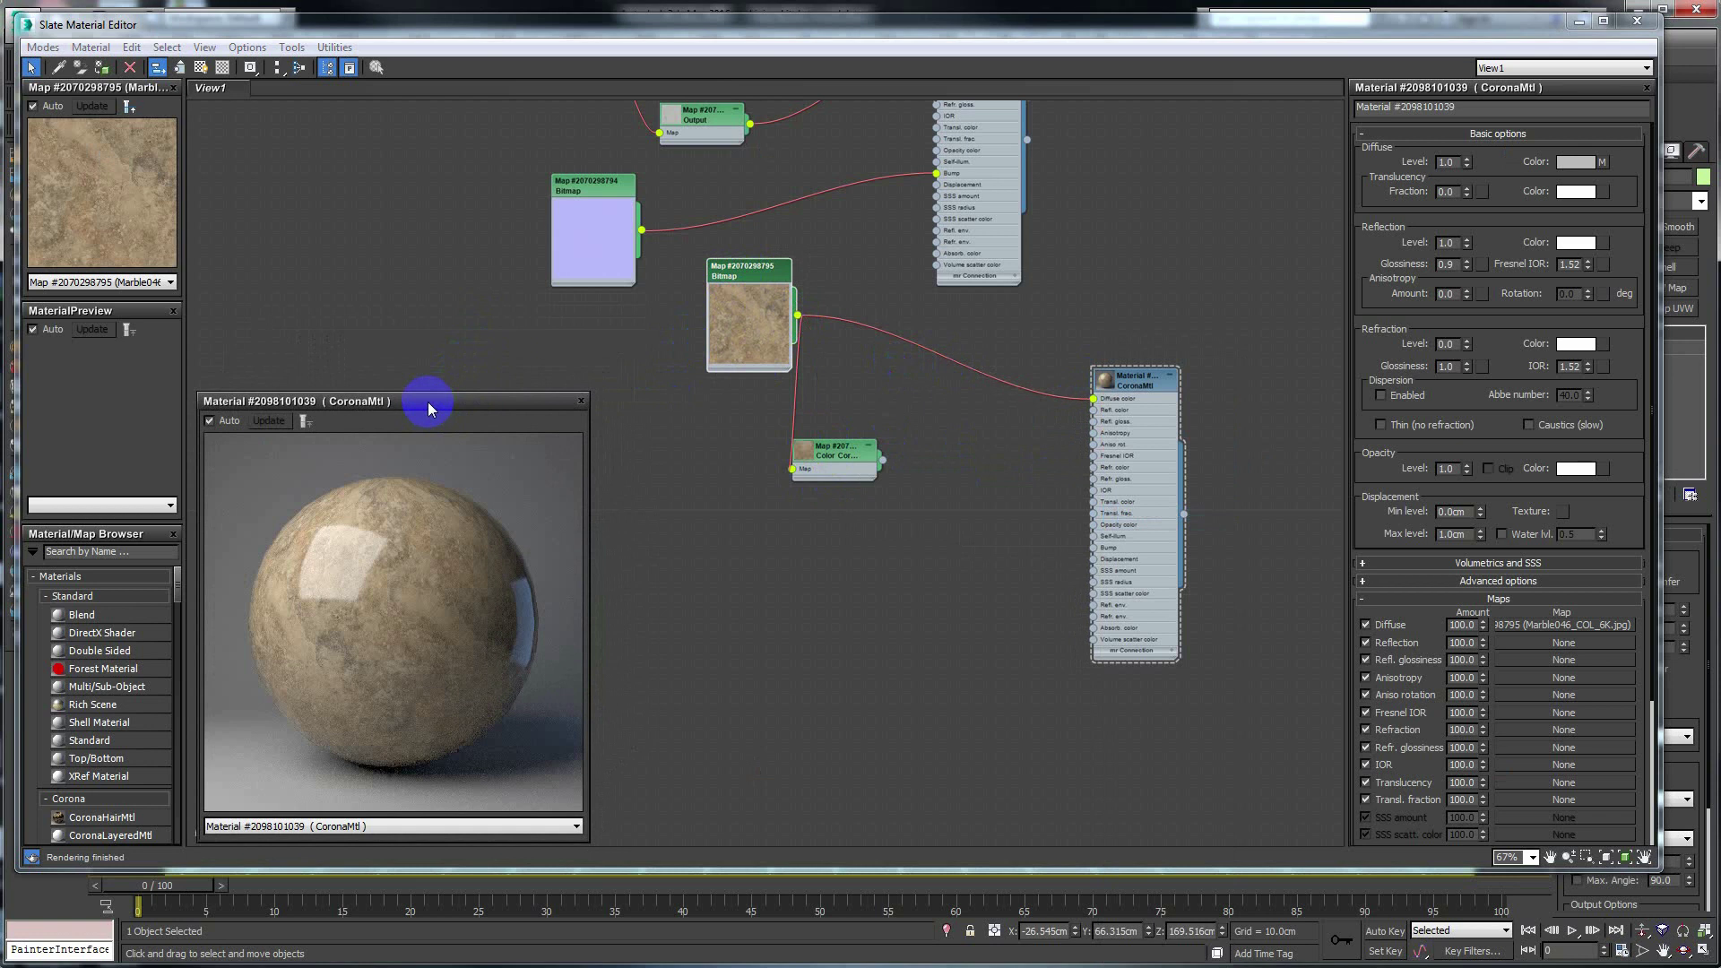
left_click_drag(757, 278, 670, 320)
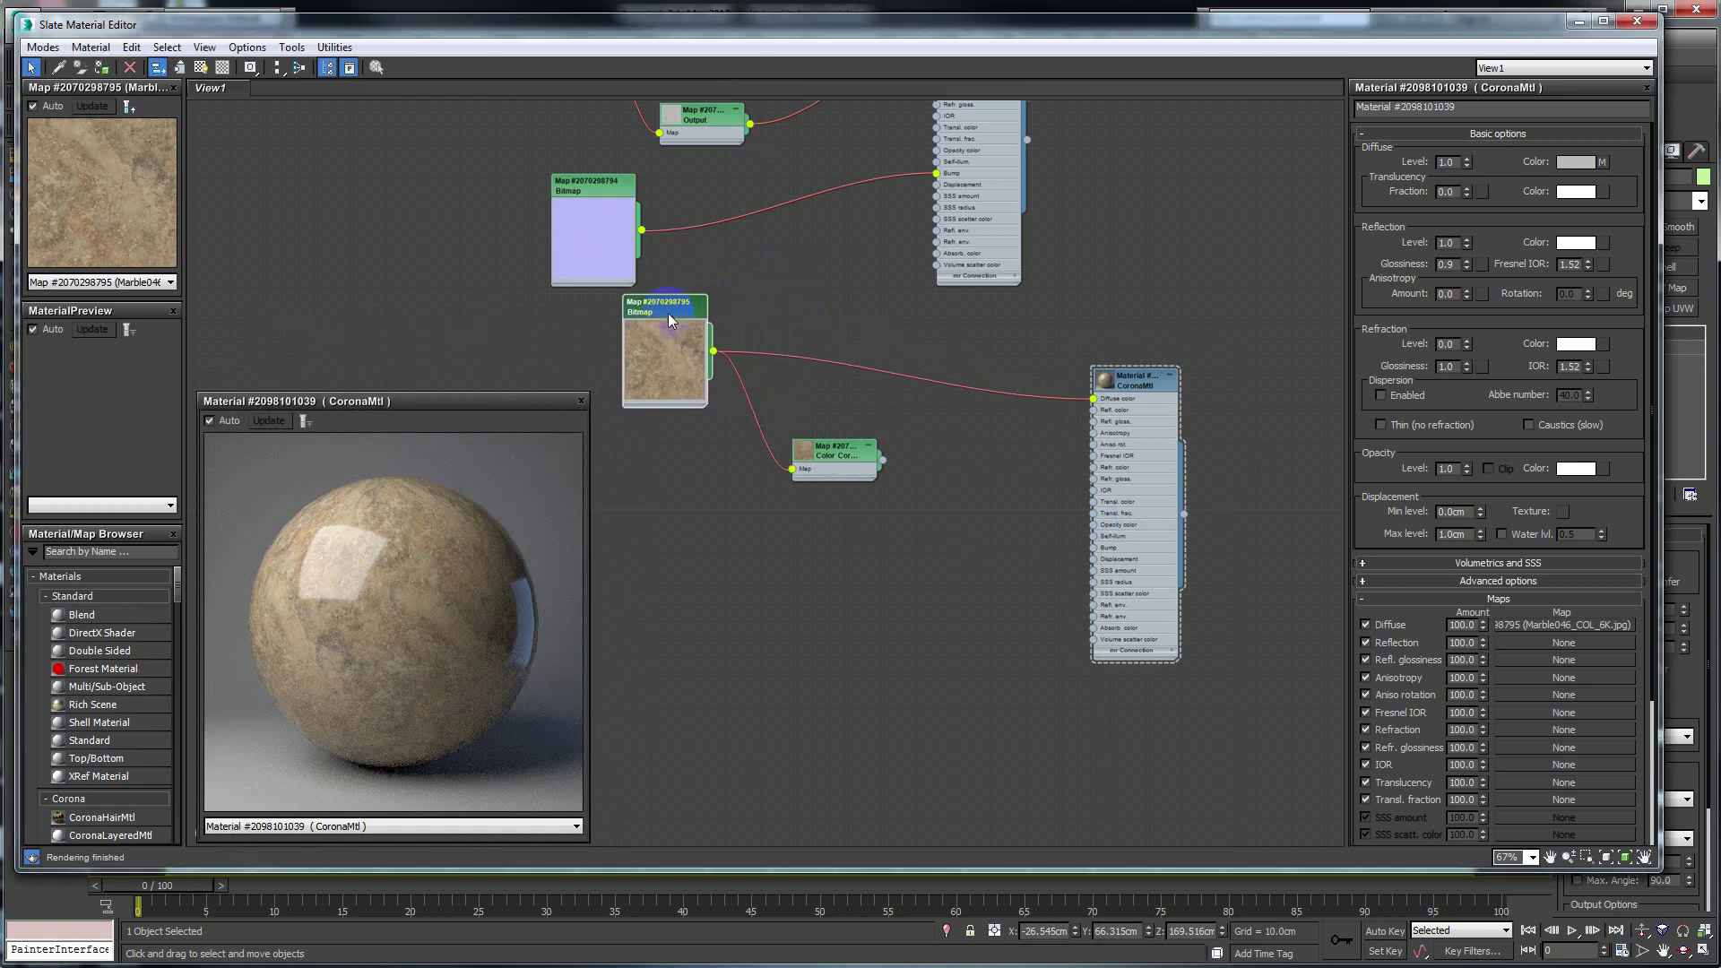
left_click(839, 448, "ctrl")
mouse_move(839, 448)
left_mouse_down()
mouse_move(810, 426)
mouse_move(796, 436)
left_mouse_up()
Step: Preview the Color Correction map and set its Saturation to -100
left_click(796, 435)
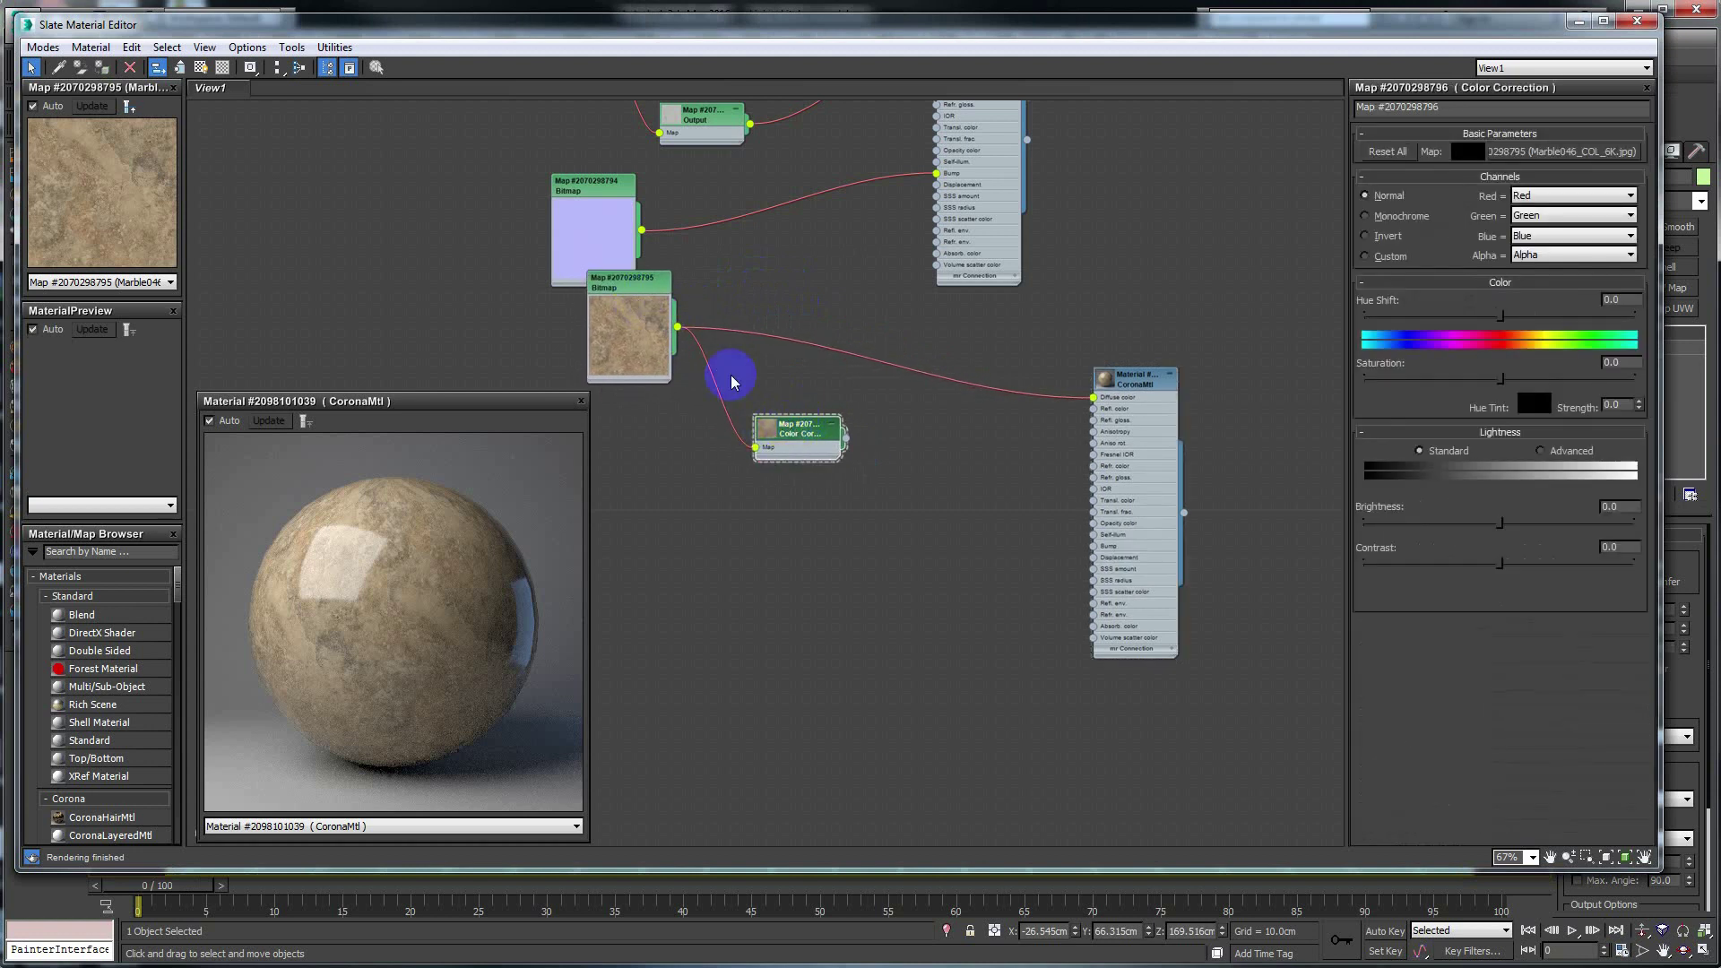
right_click(778, 432)
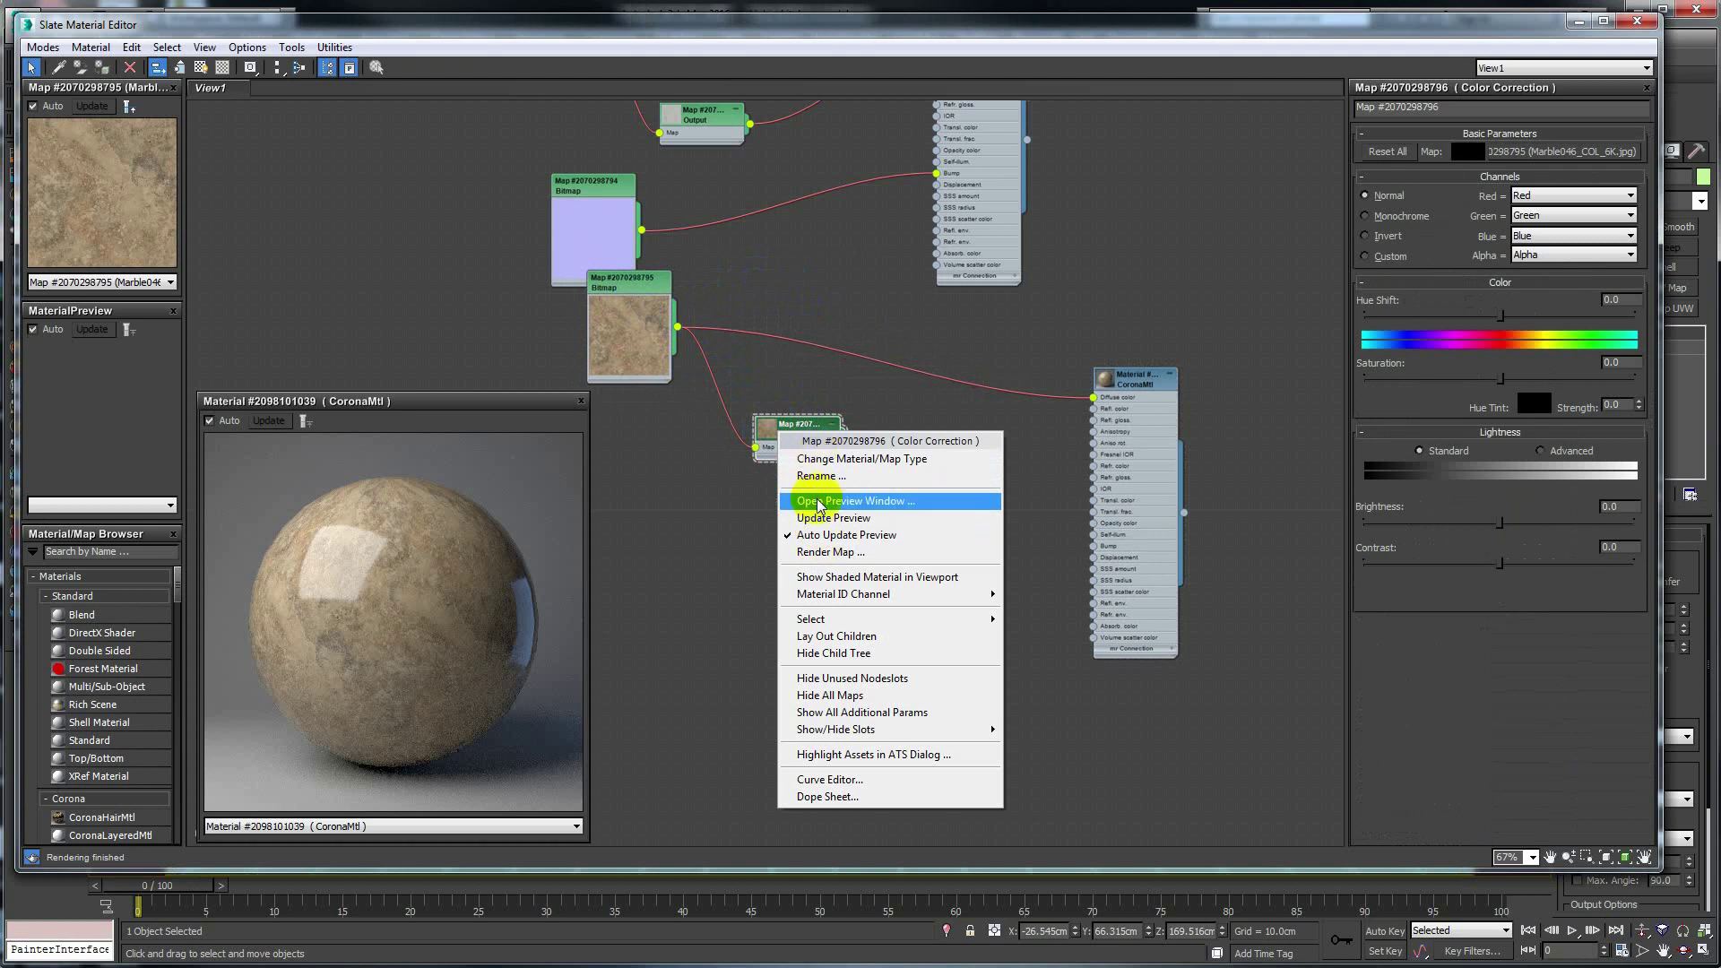
left_click(819, 502)
left_click_drag(817, 482, 584, 468)
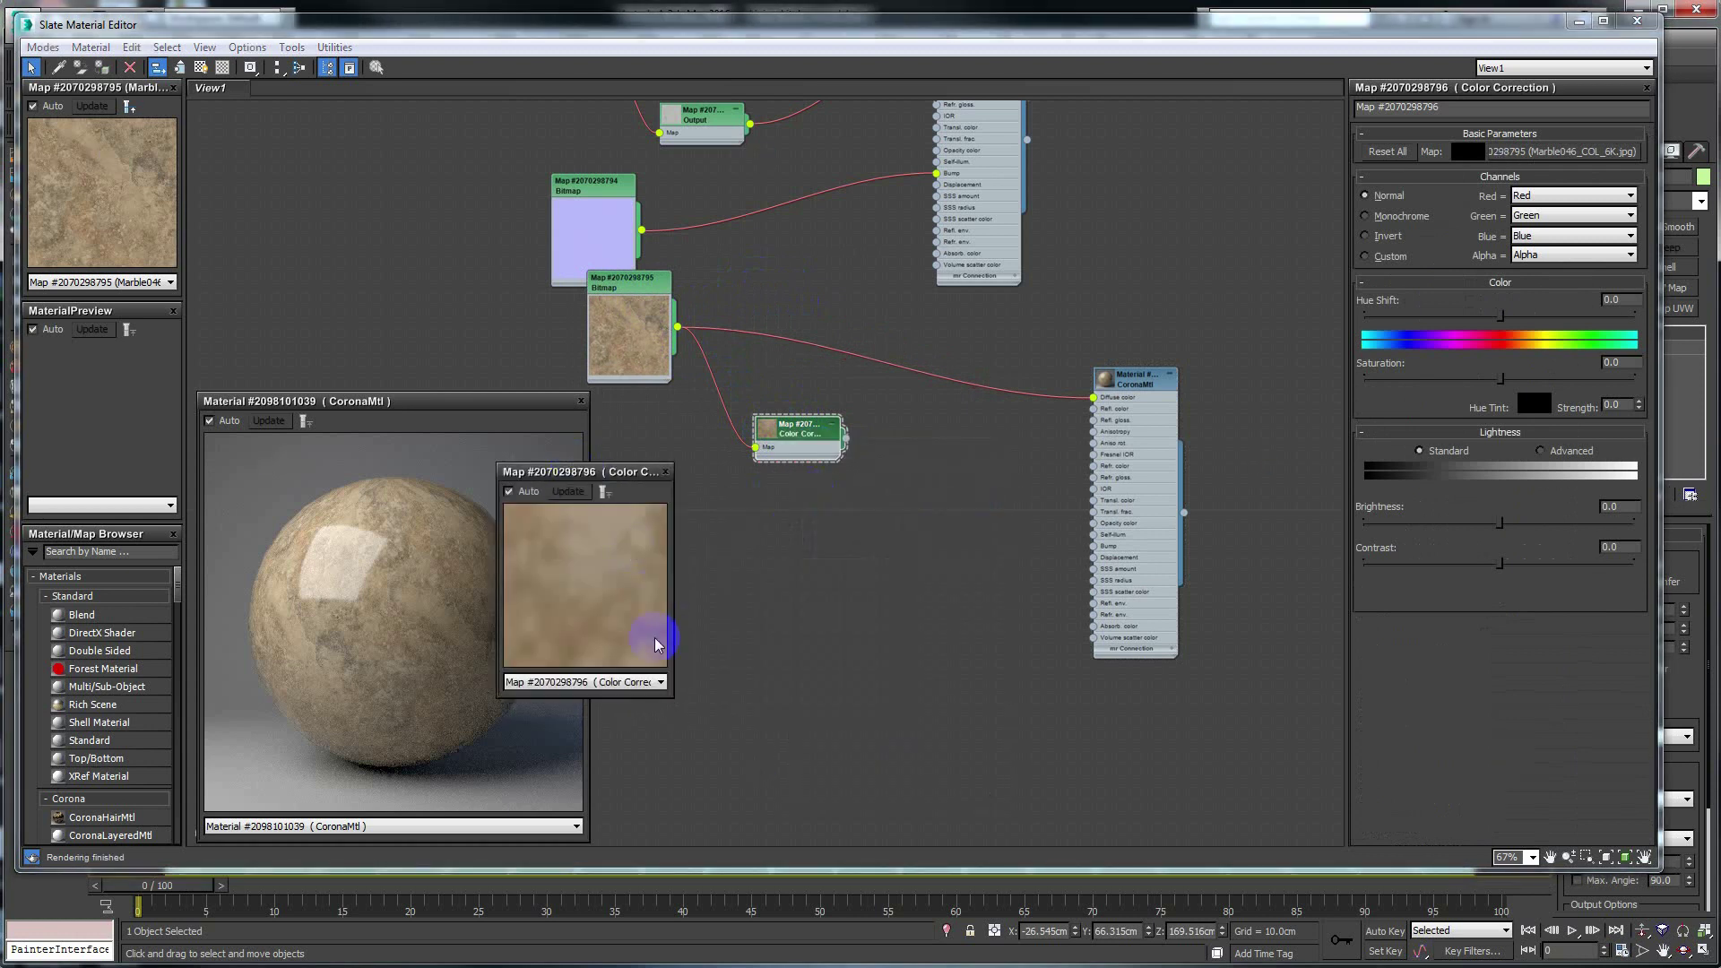
left_click_drag(673, 696, 742, 766)
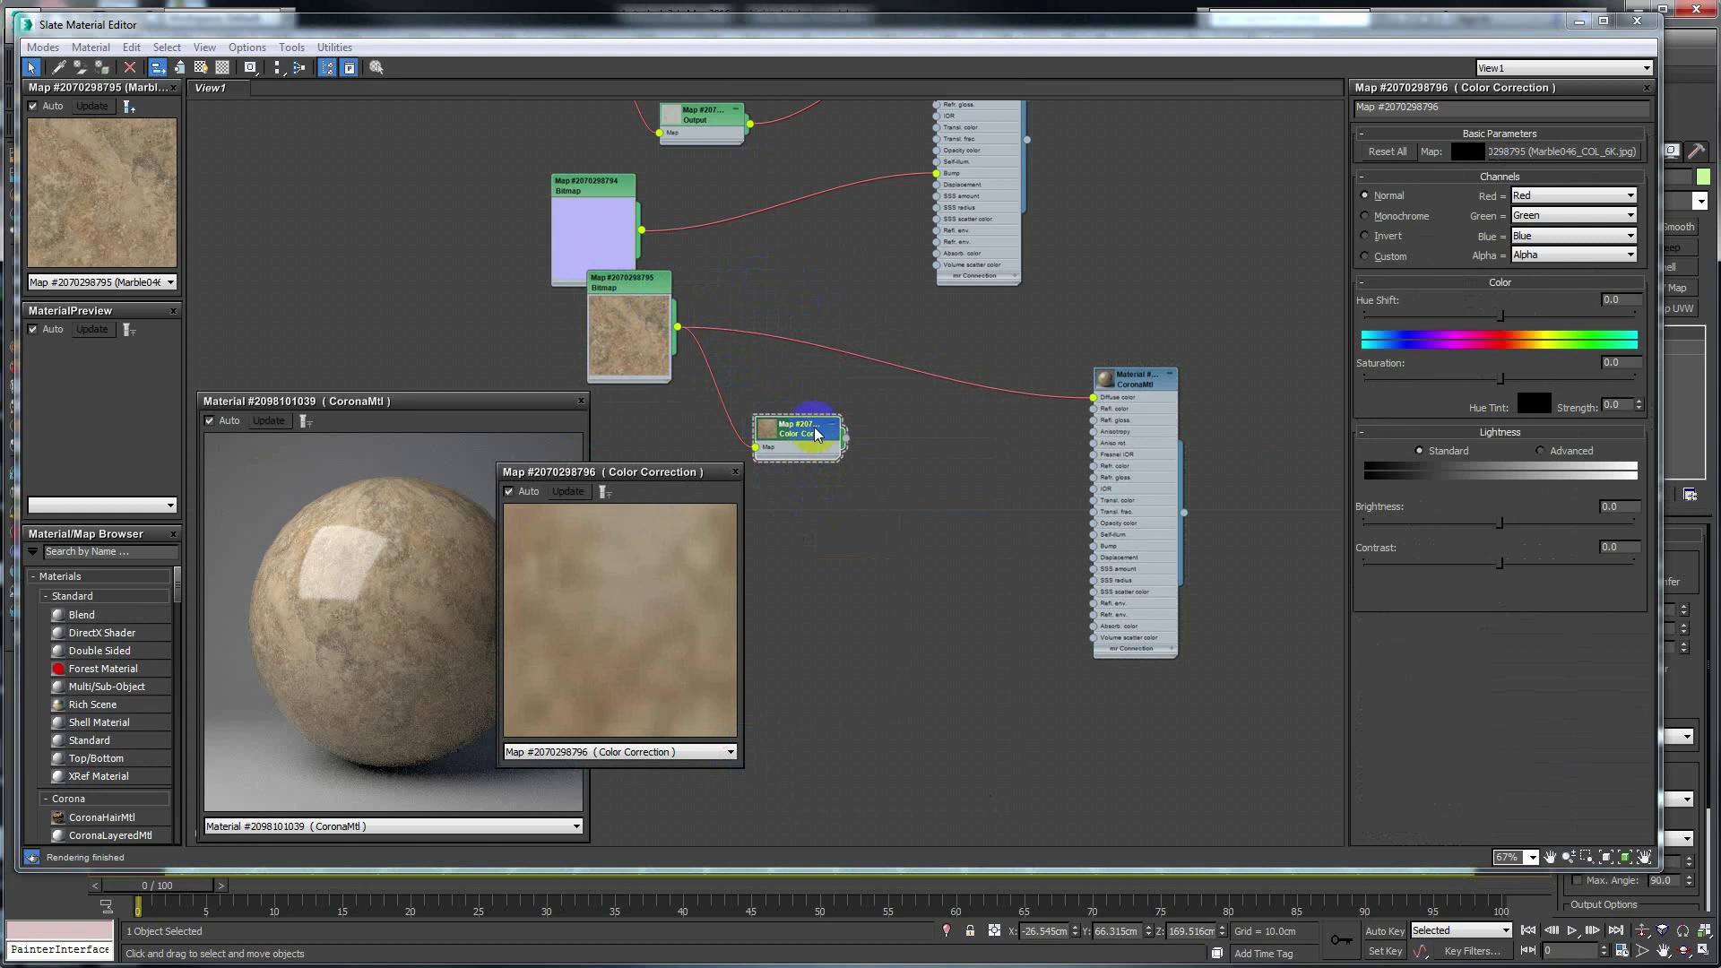
left_click_drag(1501, 380, 1354, 409)
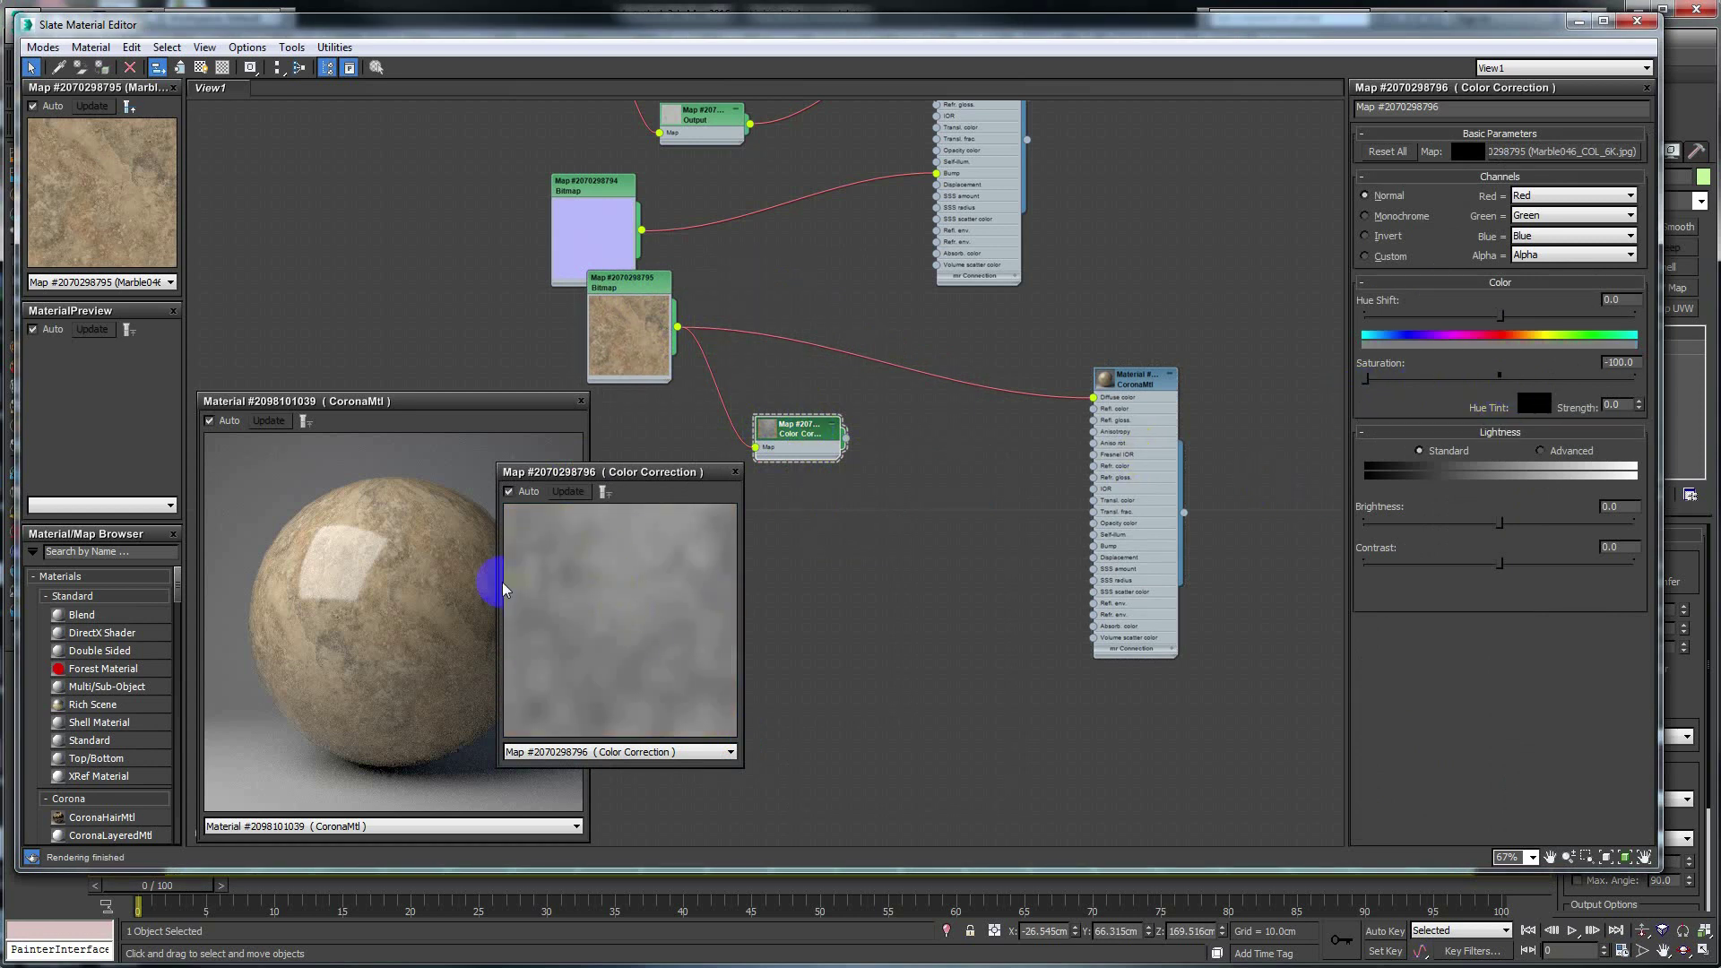
left_click(735, 471)
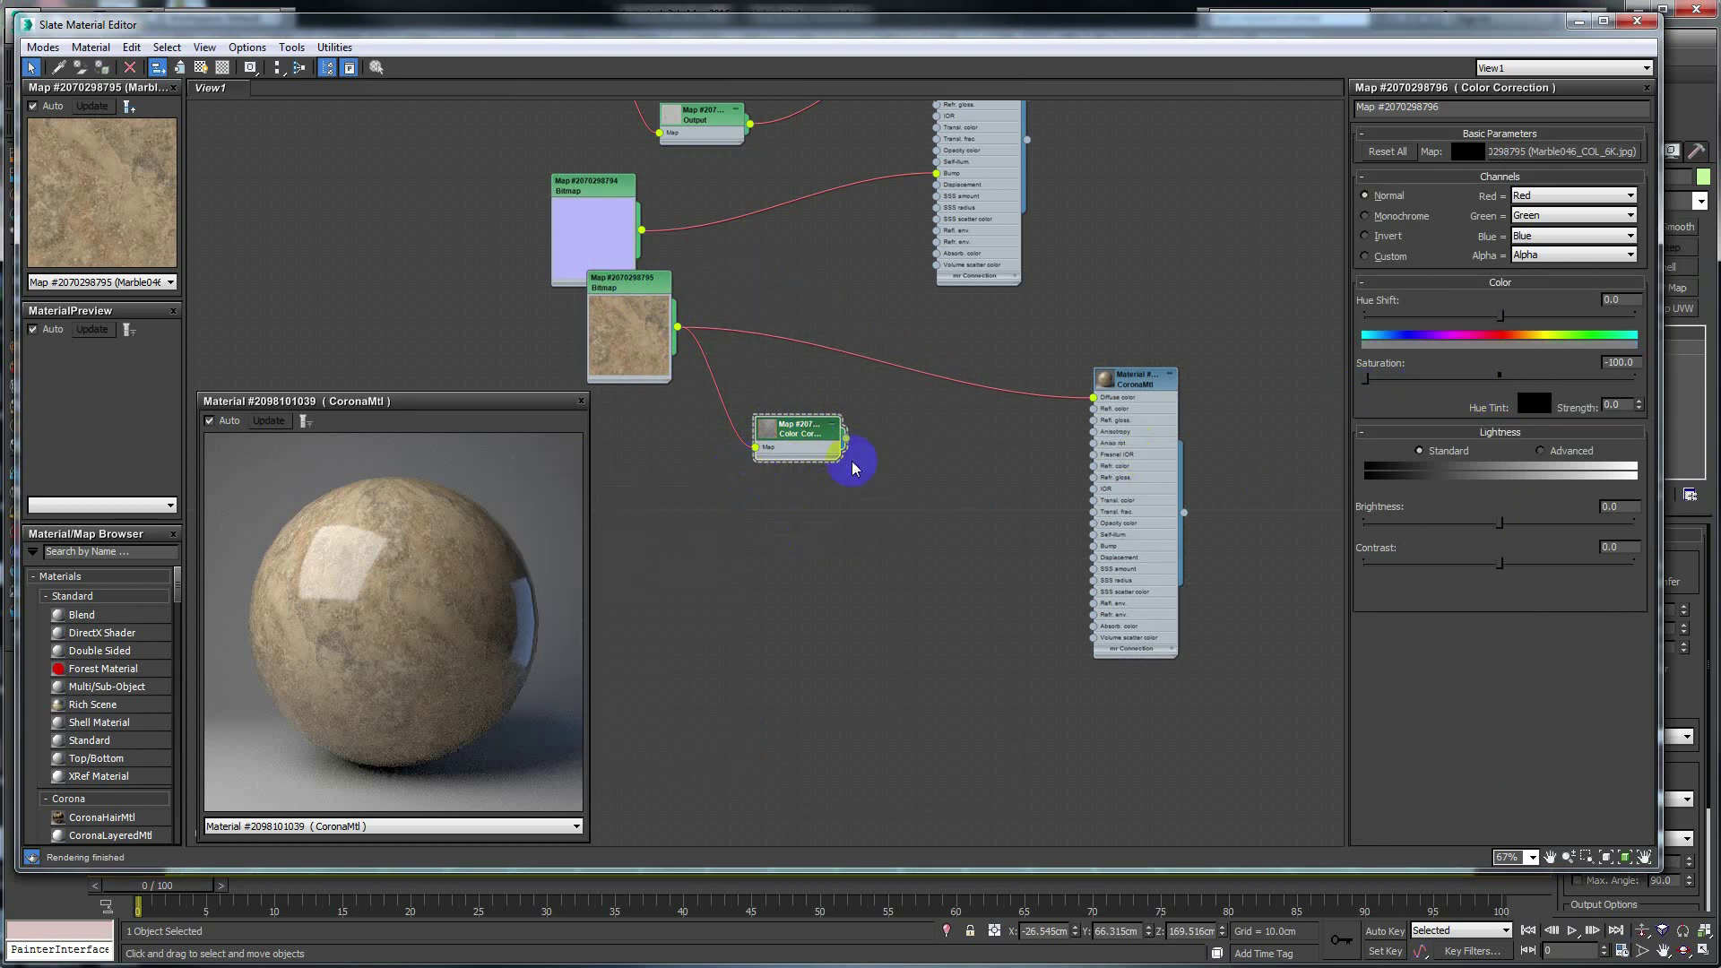
mouse_move(854, 467)
left_mouse_down()
mouse_move(780, 445)
mouse_move(866, 464)
left_mouse_up()
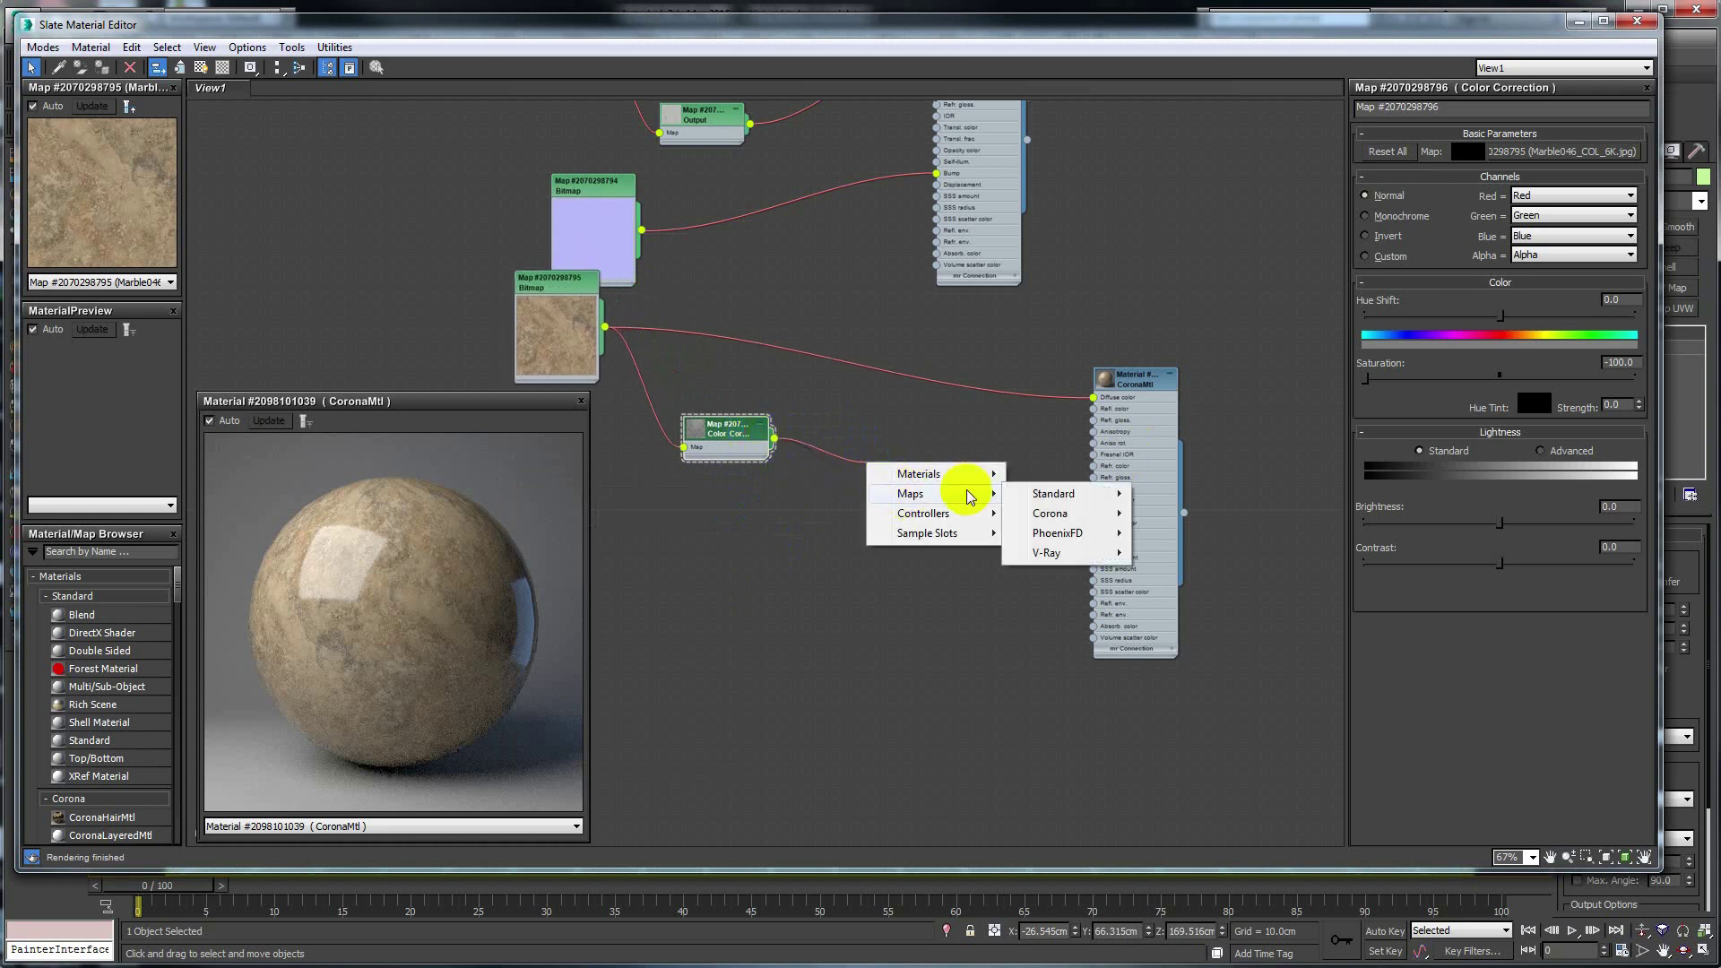
mouse_move(1054, 493)
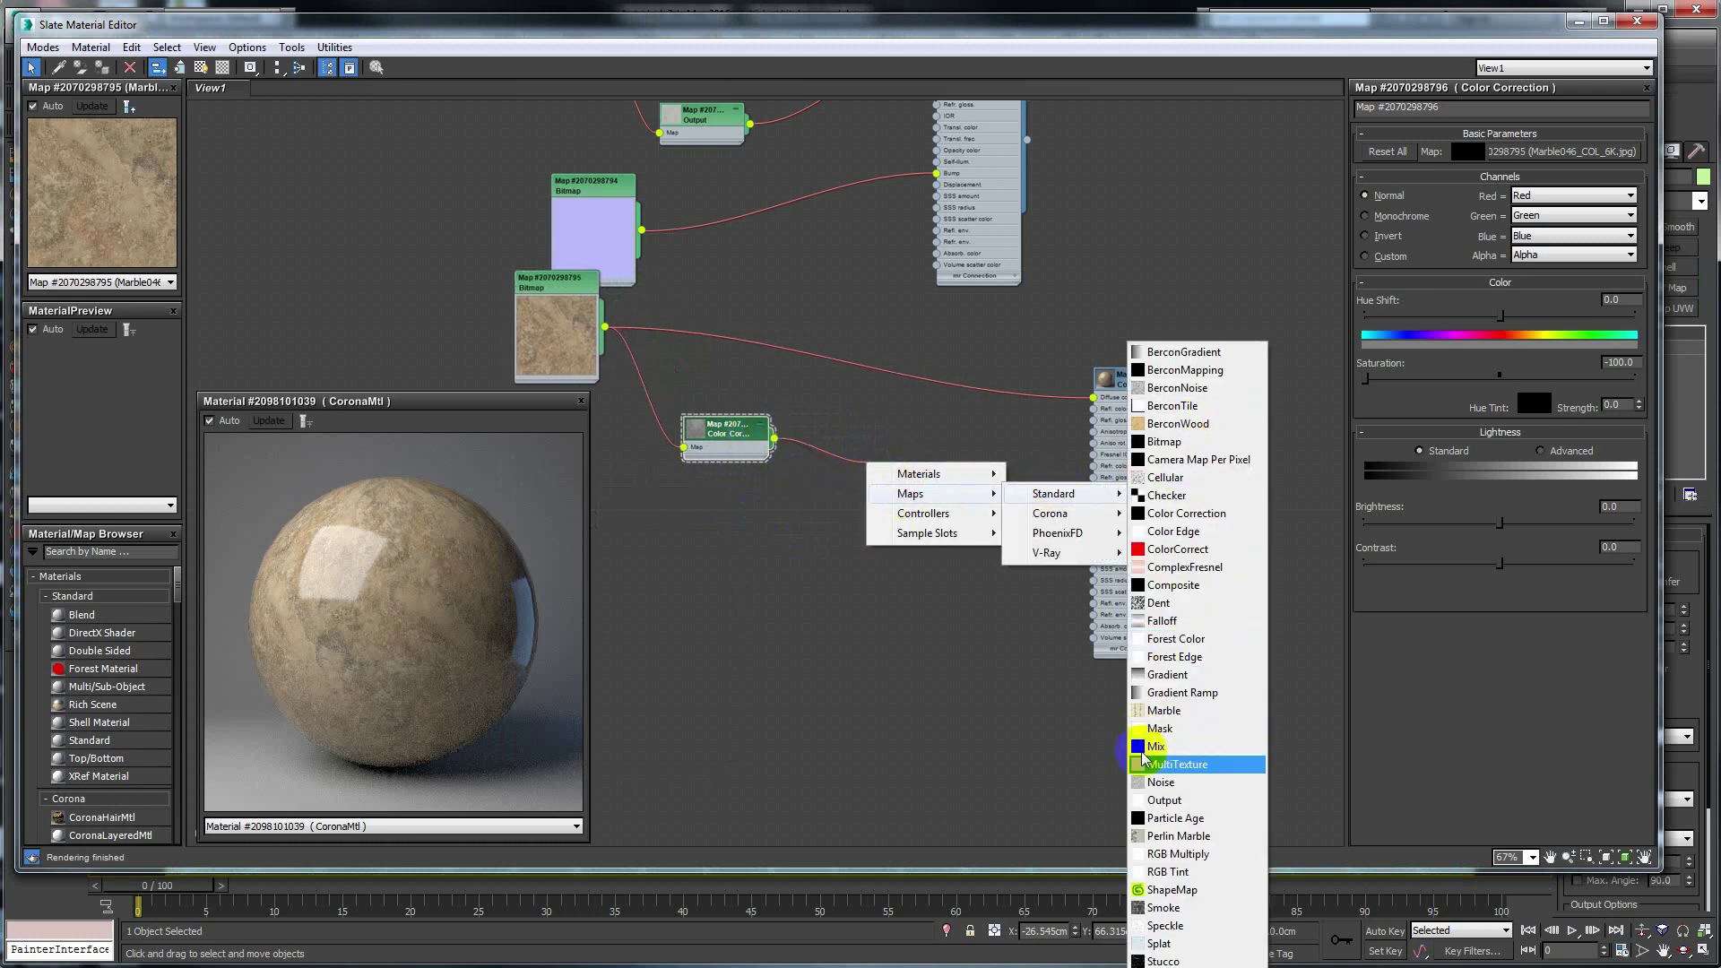
Step: Add an Output map after Color Correction driving the material's reflection colour, with a preview
left_click(1165, 800)
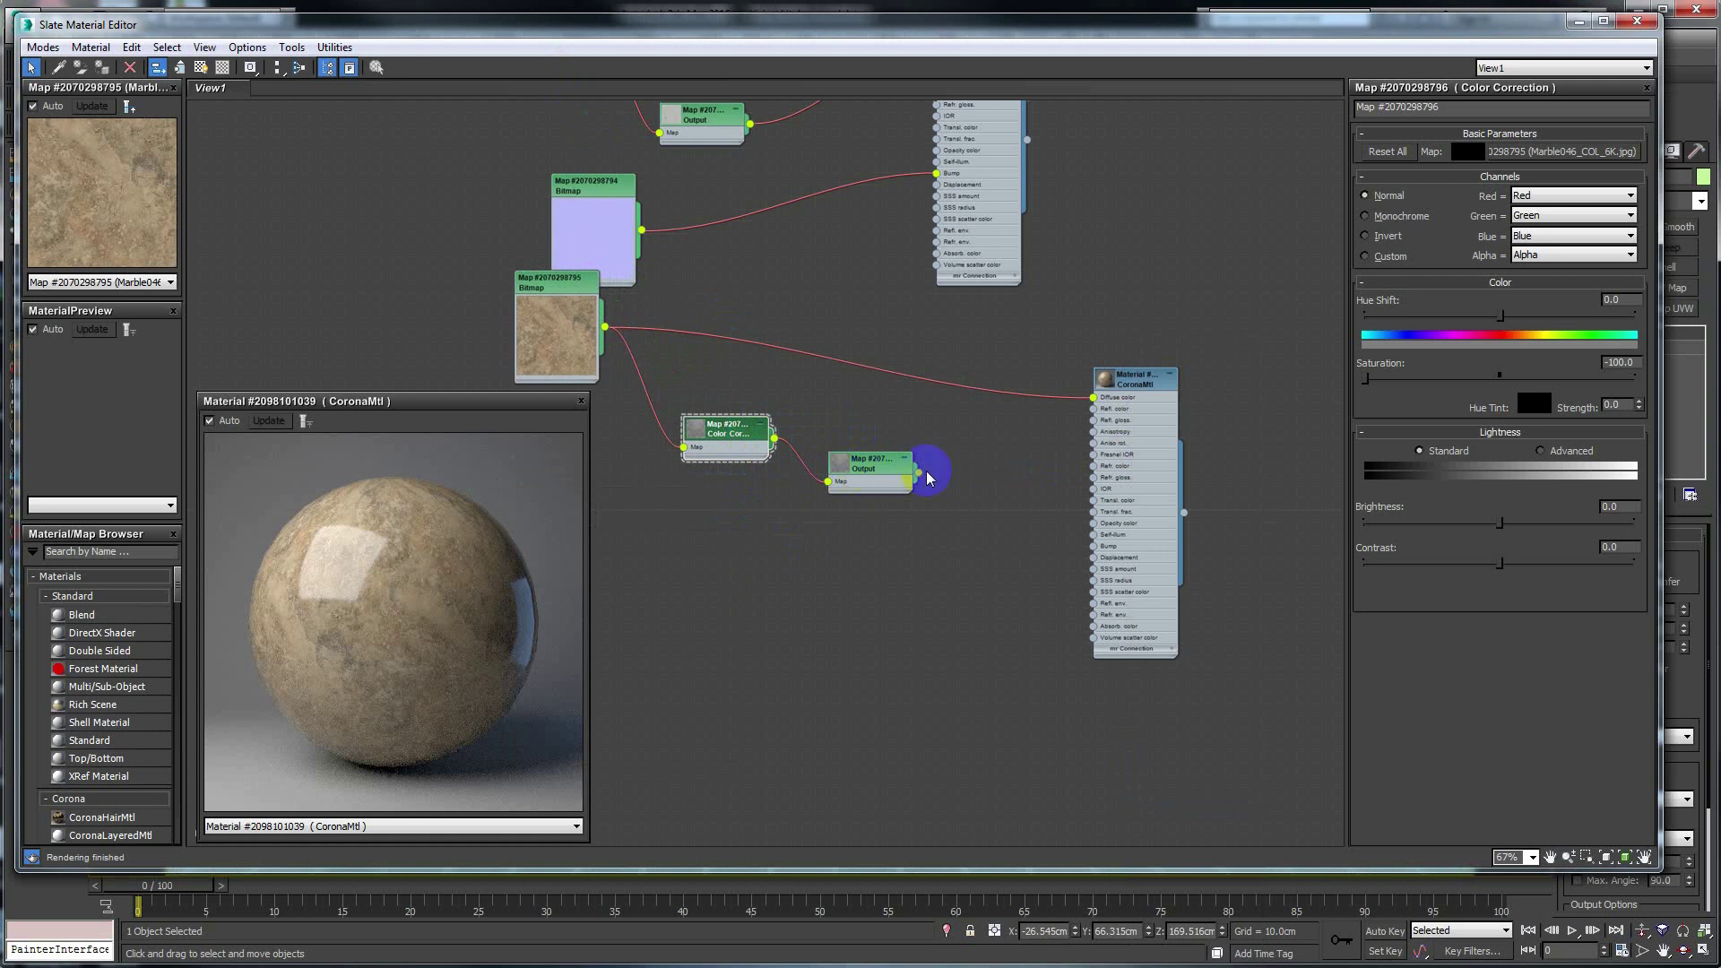
left_click_drag(919, 473, 1093, 411)
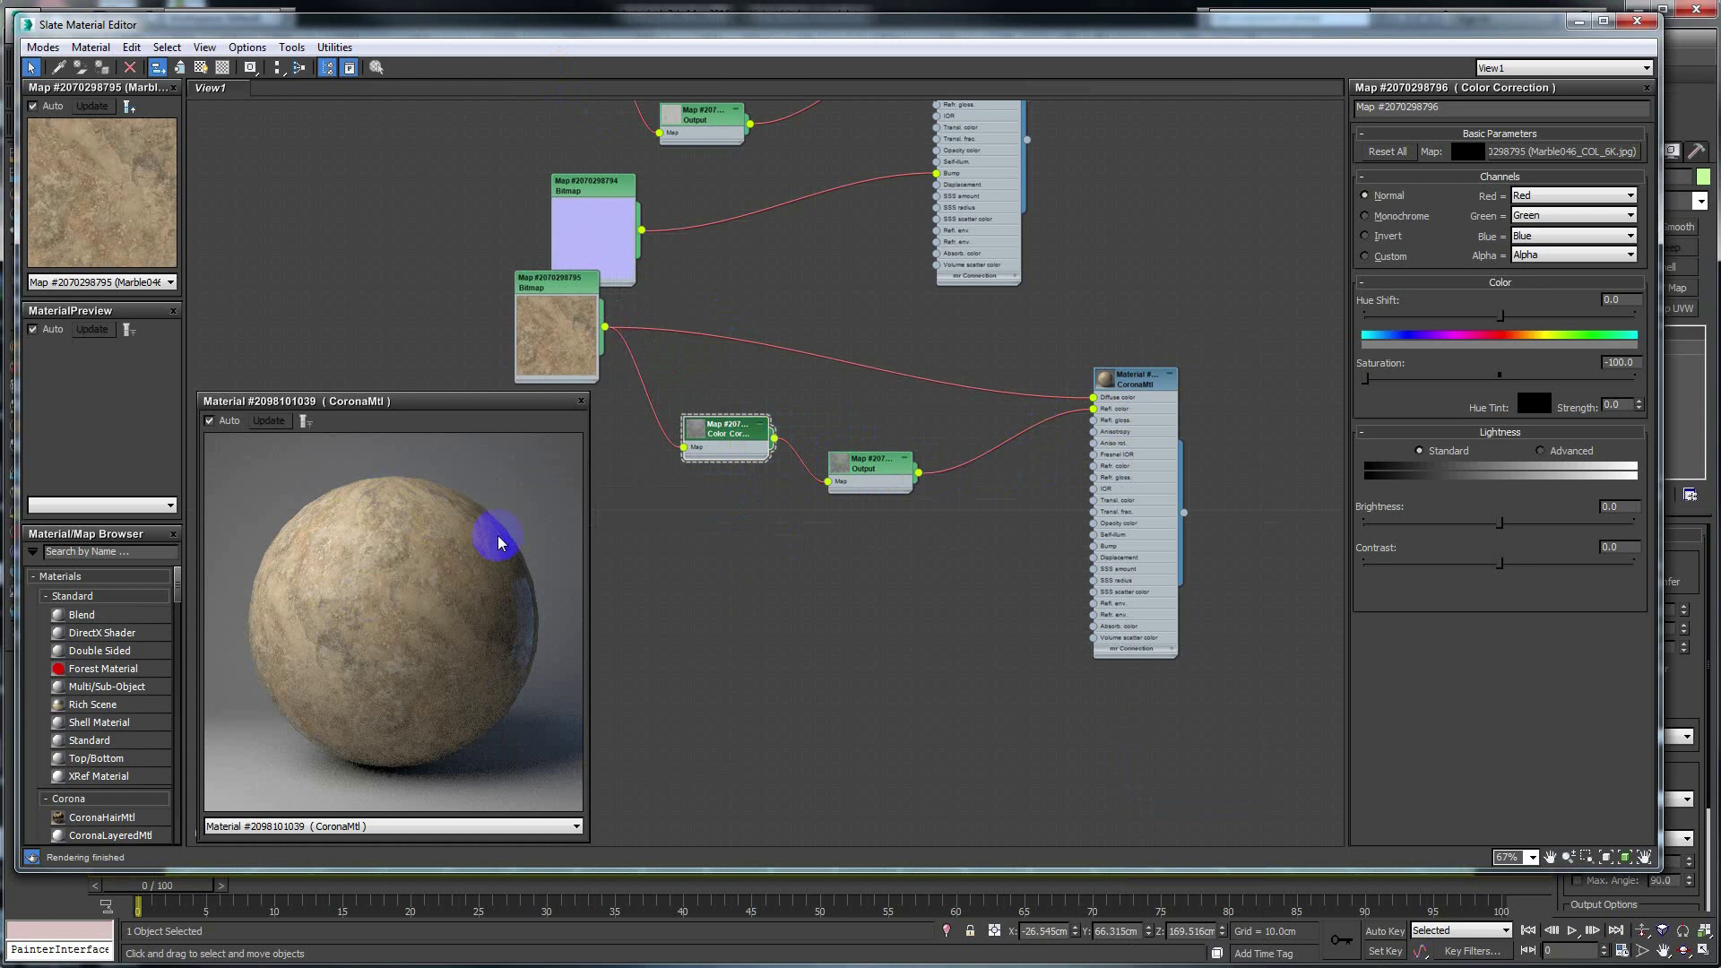
double_click(847, 470)
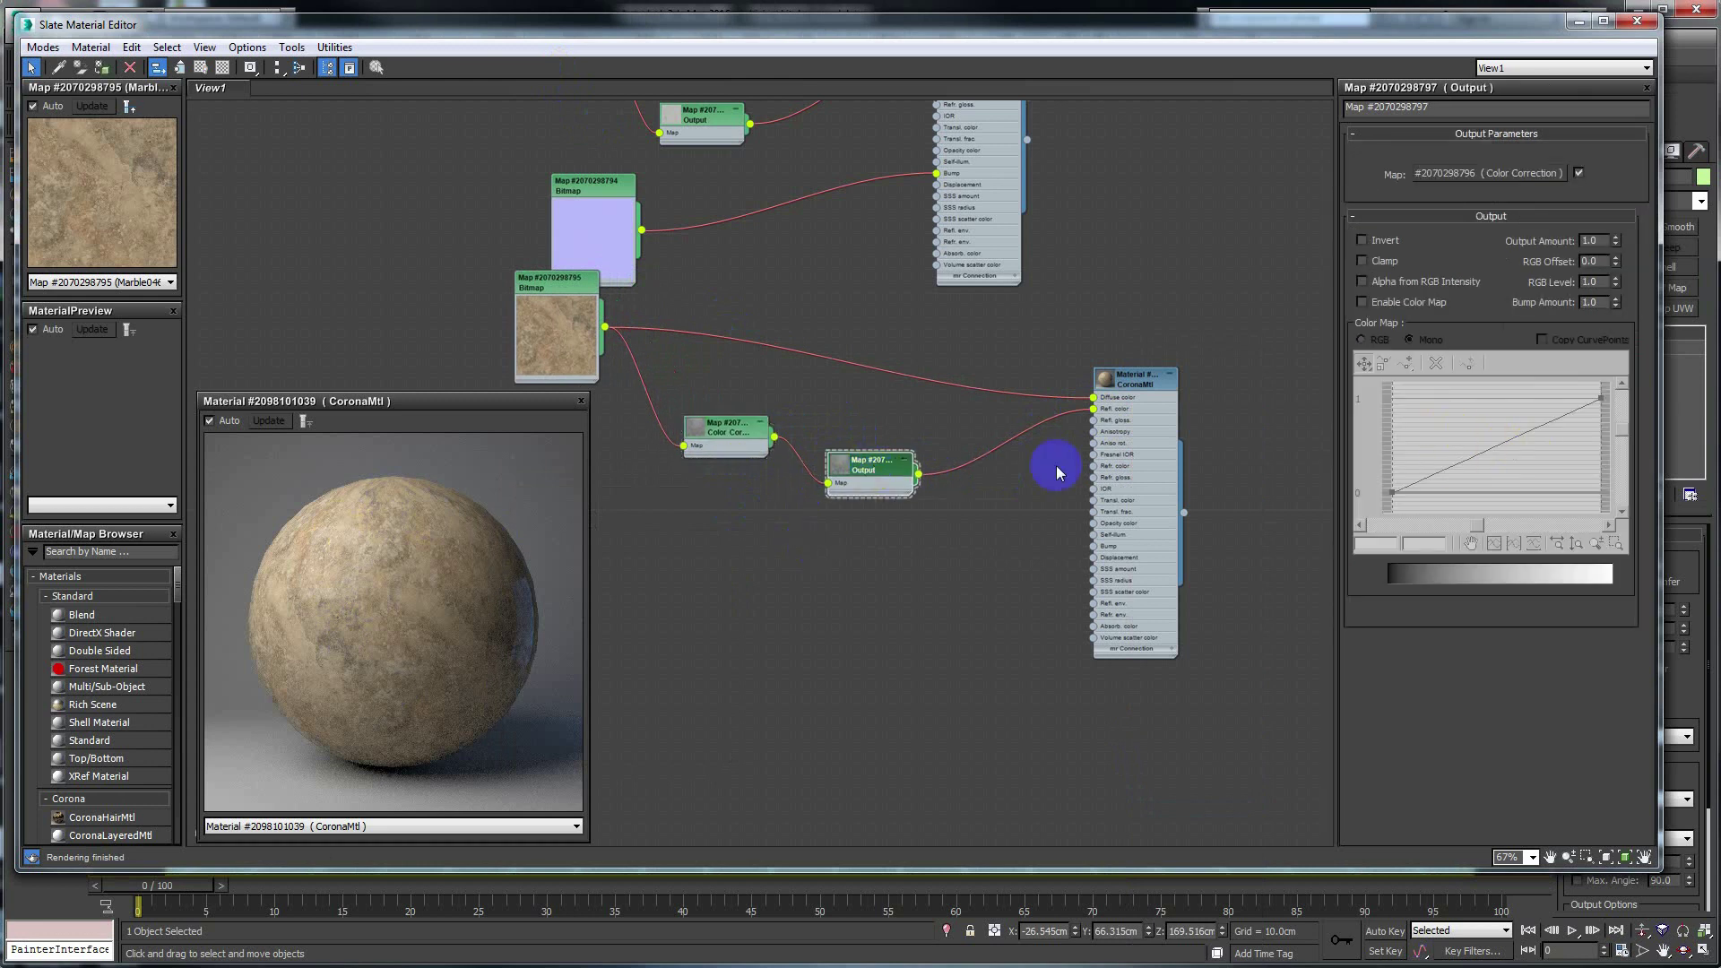
right_click(847, 470)
left_click(883, 531)
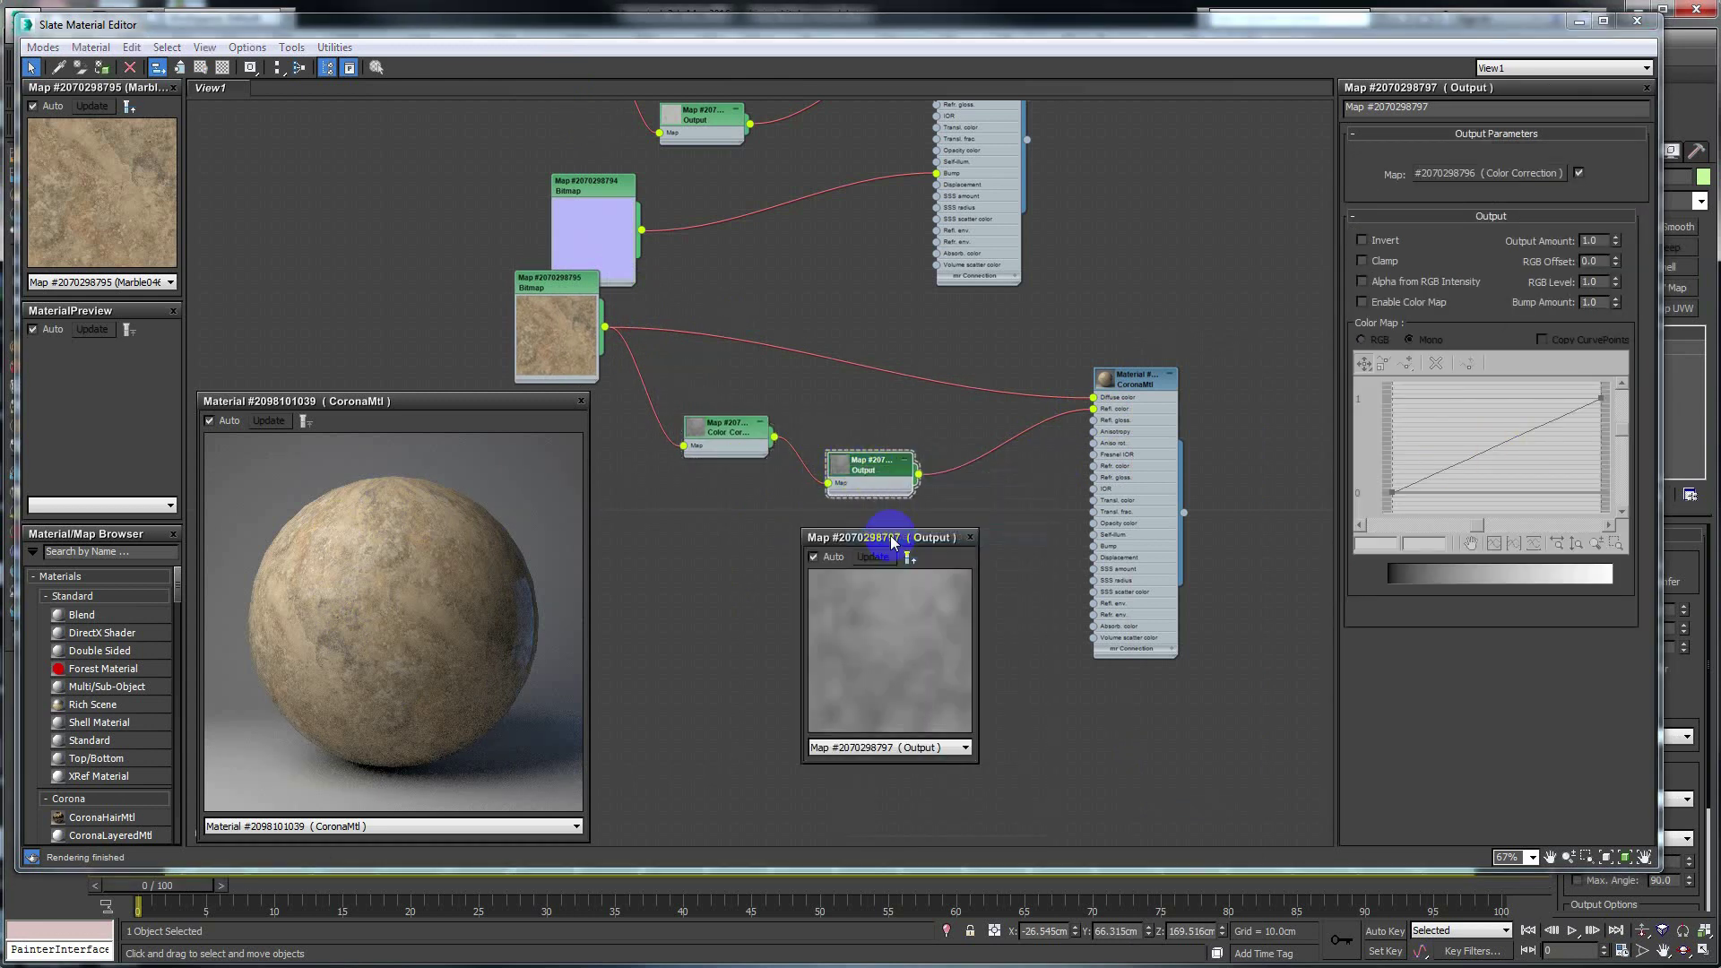
Step: Set the Output map's RGB Level to 2.5 after trying 2 and 3
double_click(1590, 282)
type("2")
key("Return")
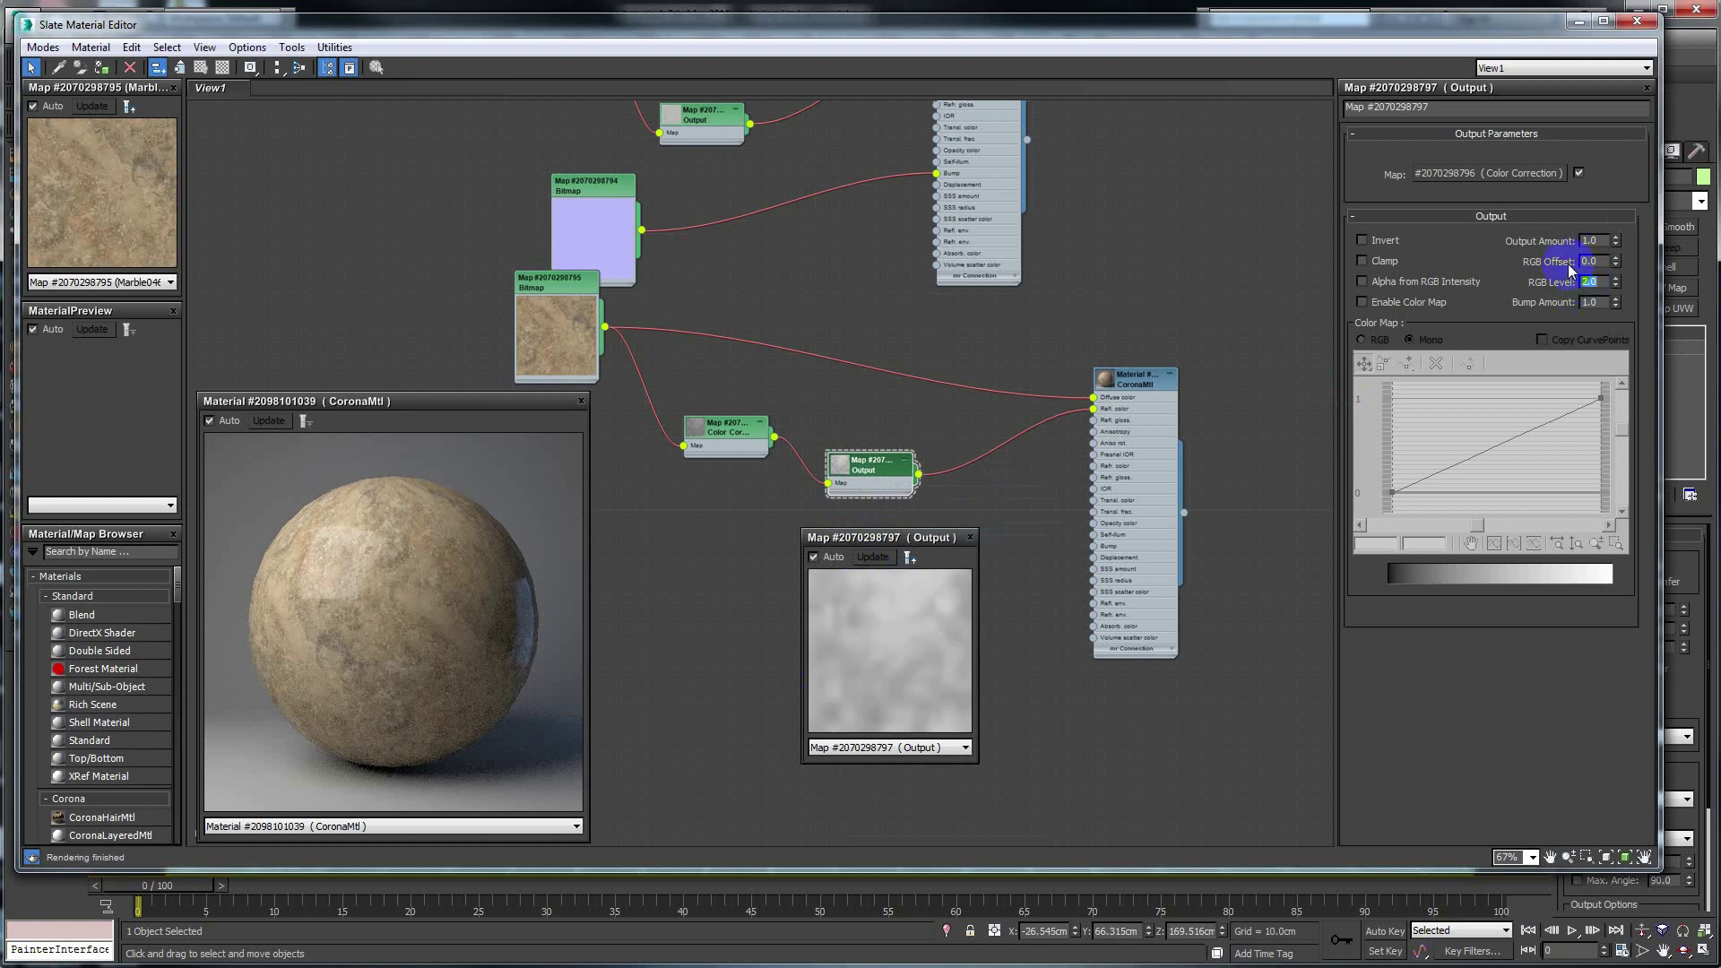
type("3")
key("Return")
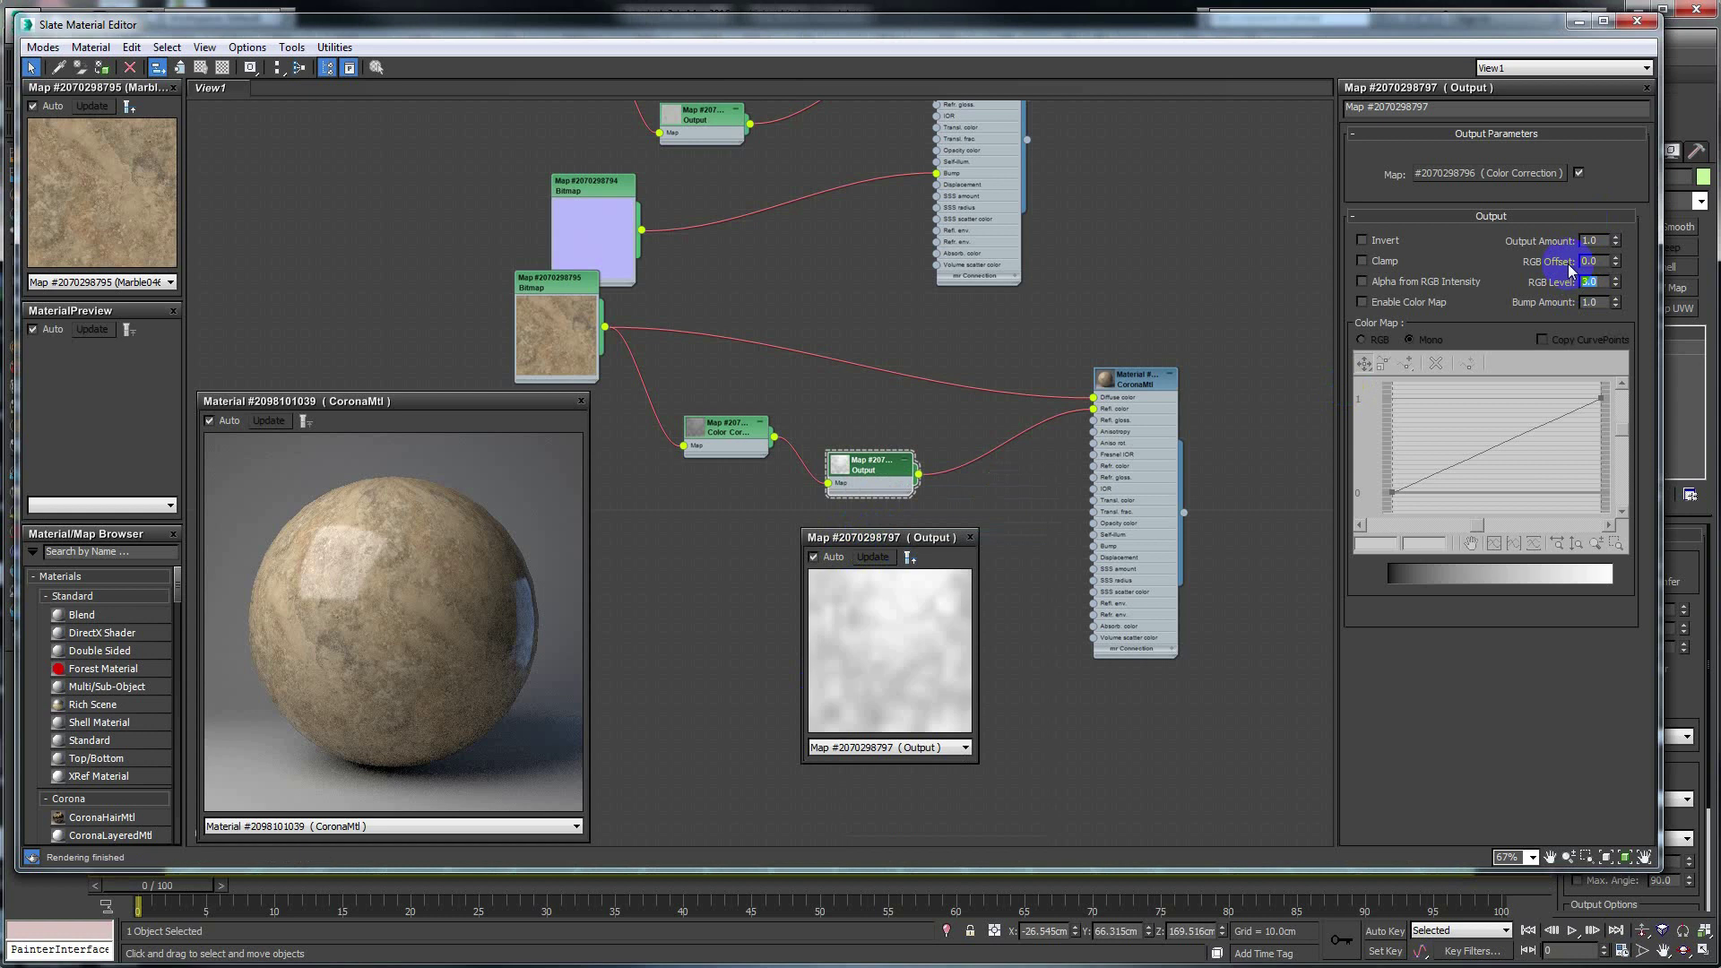
type("2.5")
key("Return")
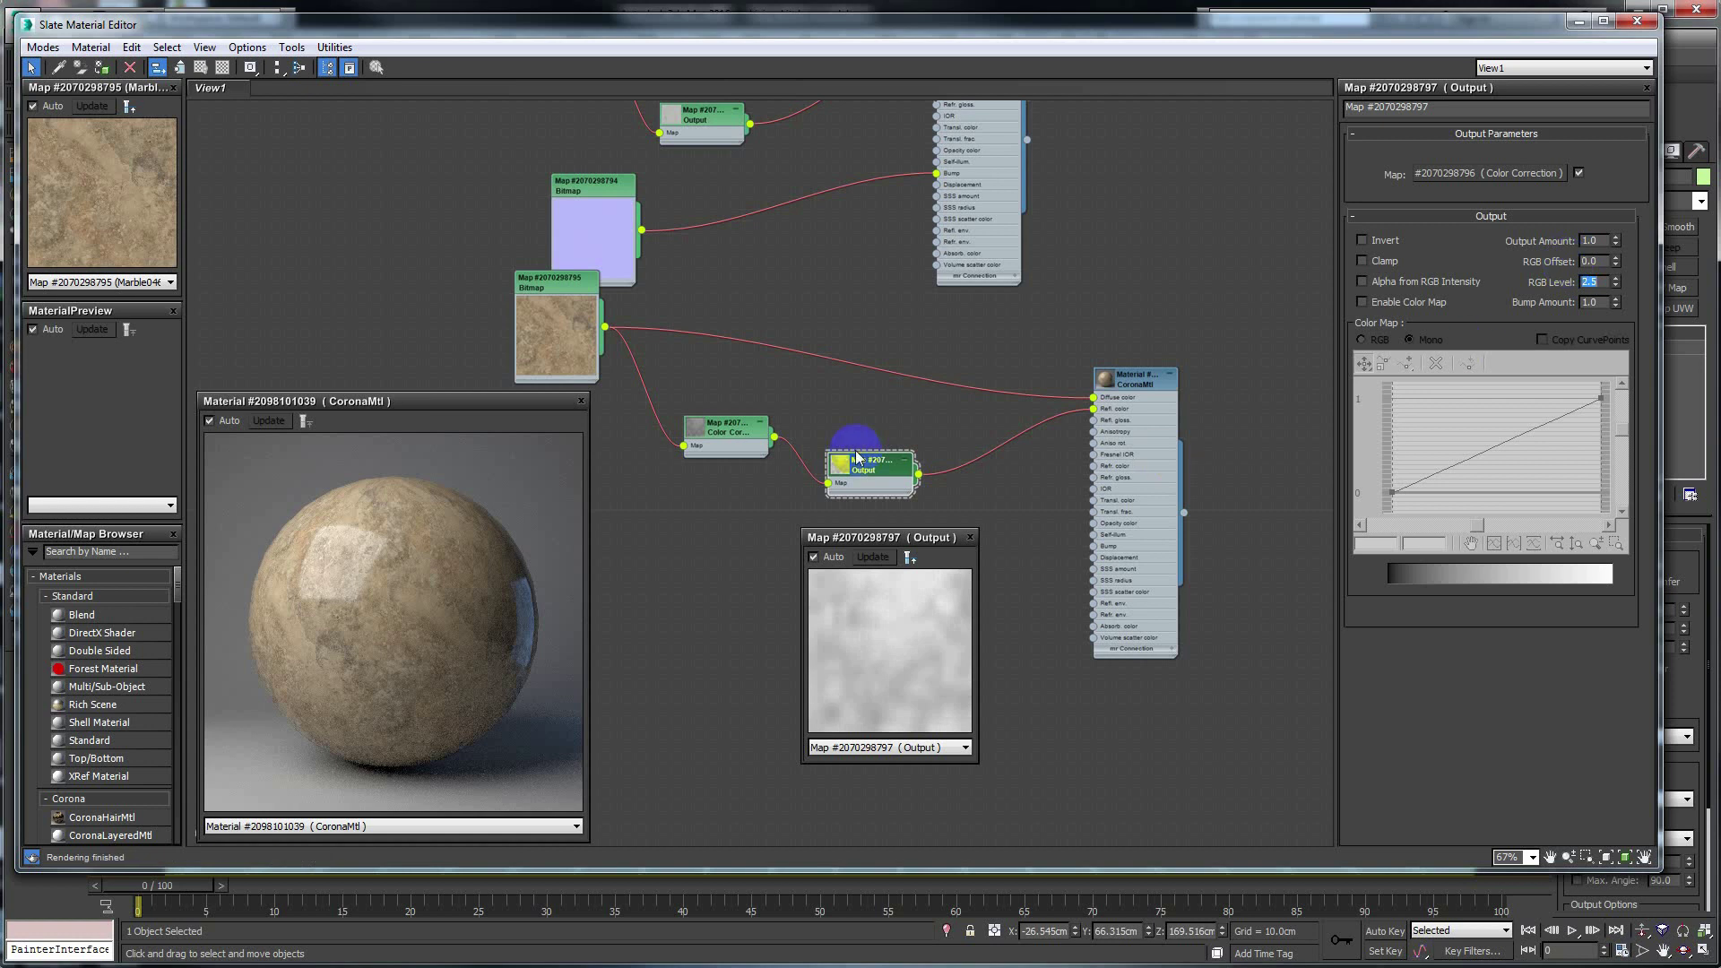
Step: Move the Output preview aside and close the marble and kitchen reference photo viewers
left_click(847, 642)
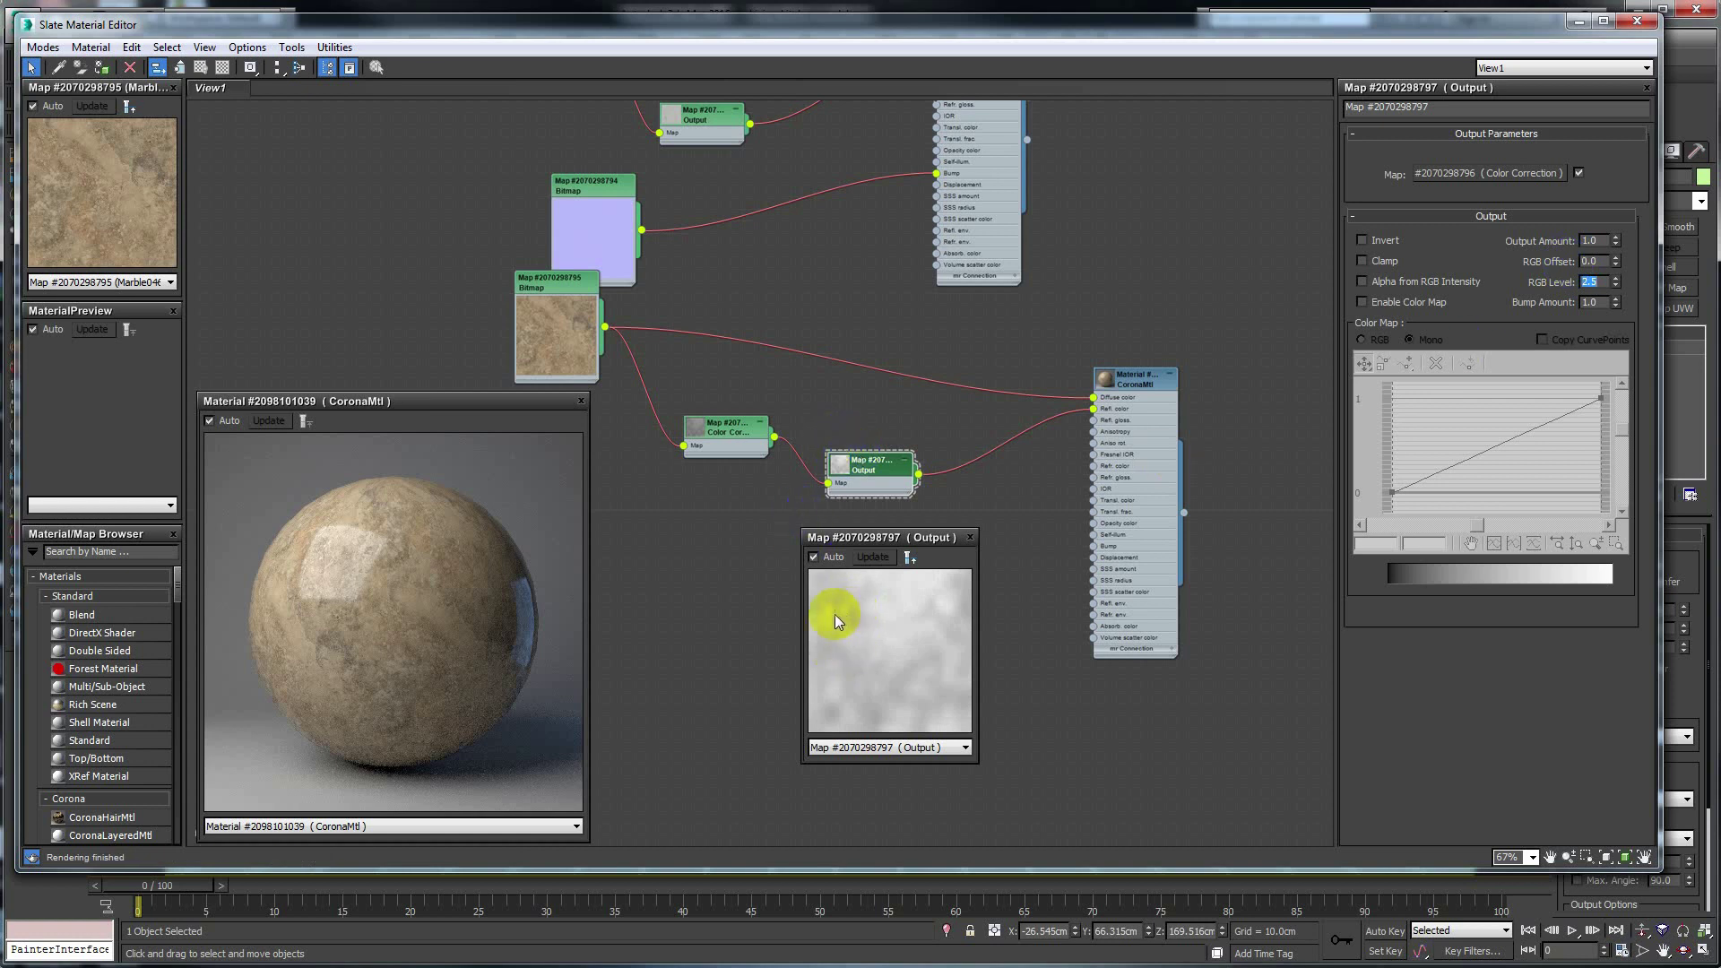
left_click_drag(863, 542, 768, 563)
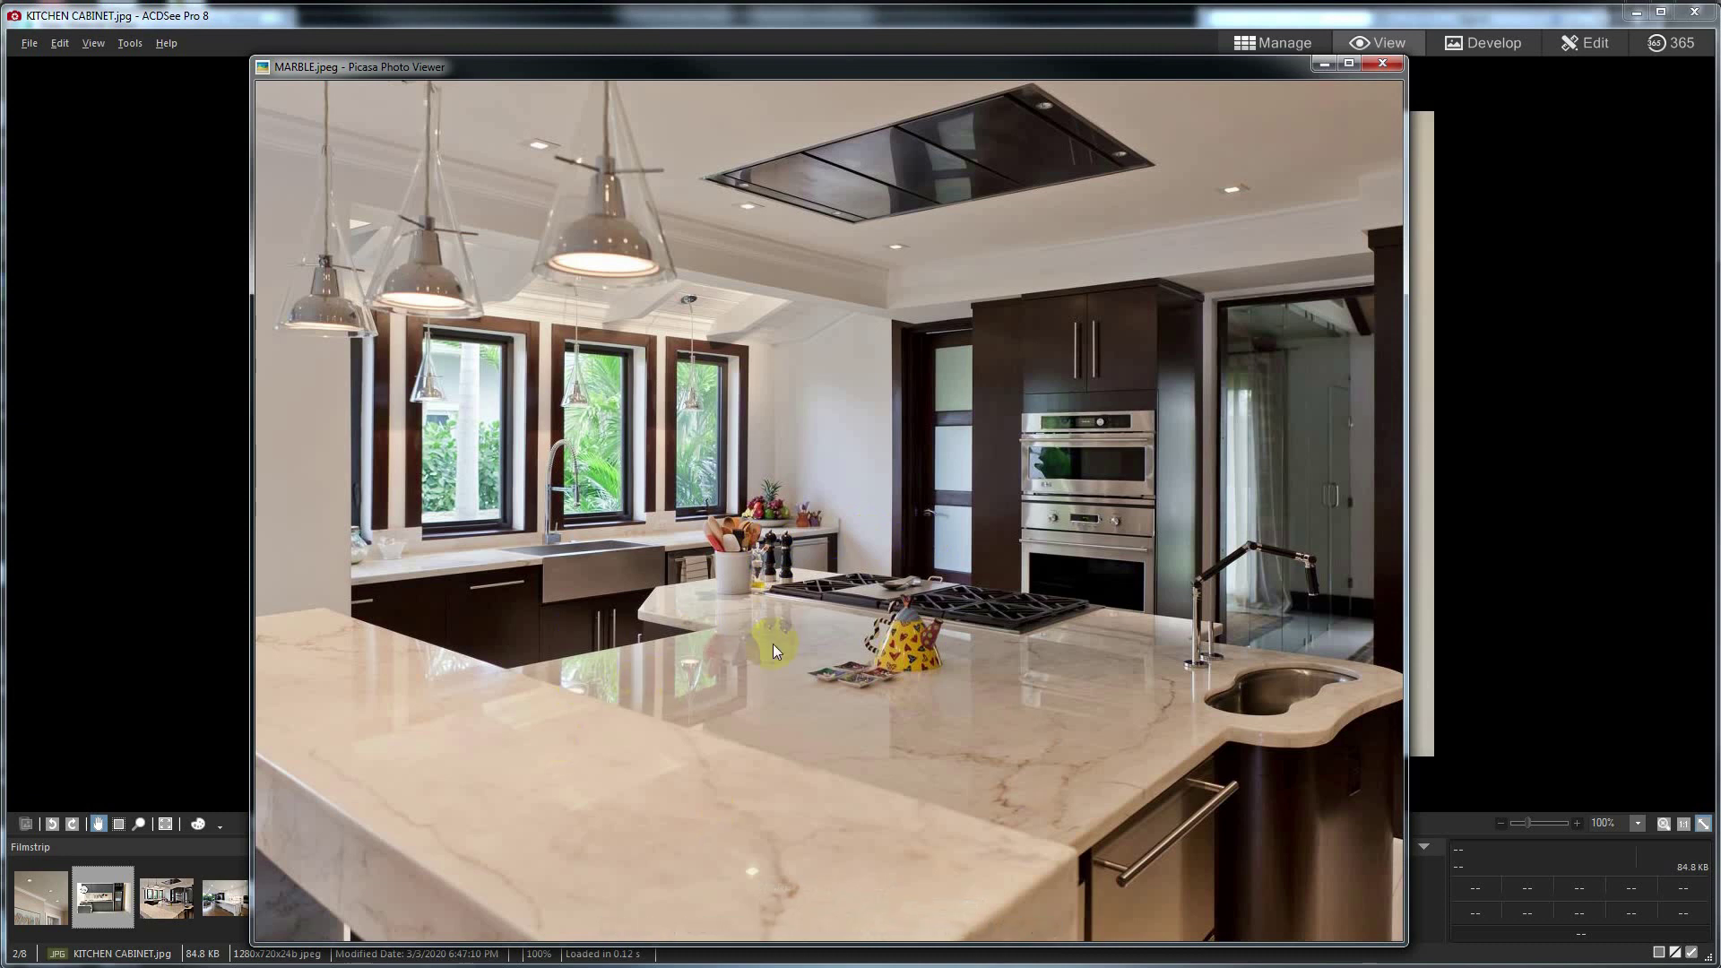
left_click(1327, 63)
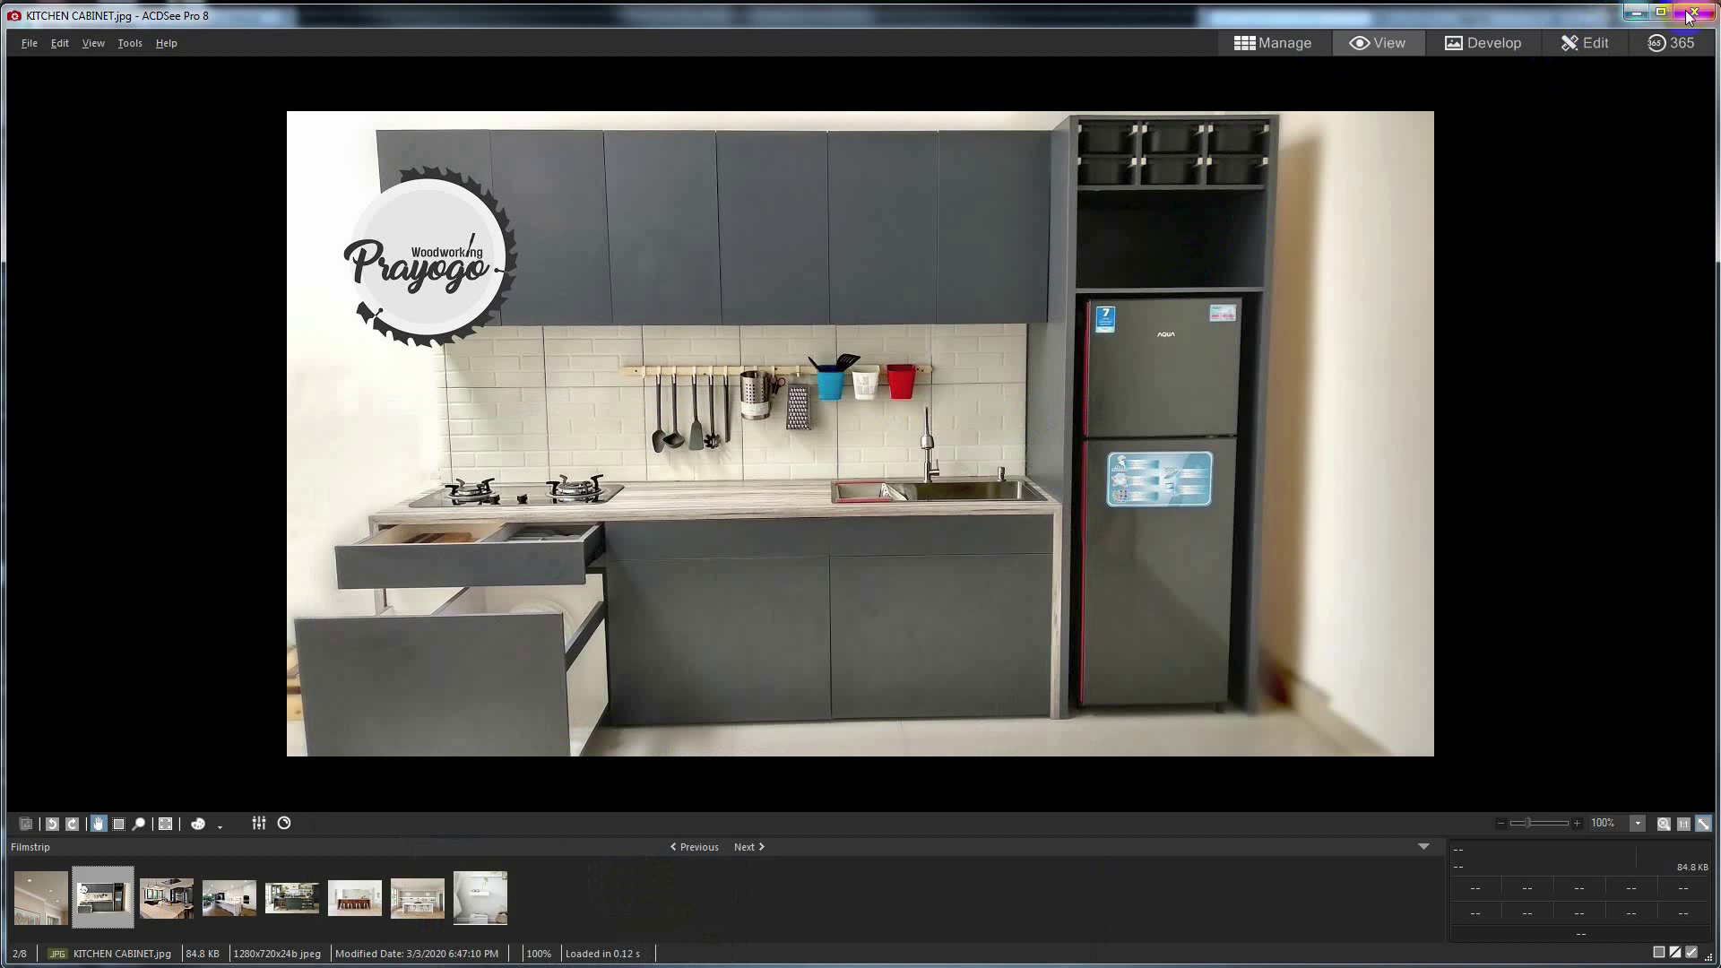
left_click(1689, 16)
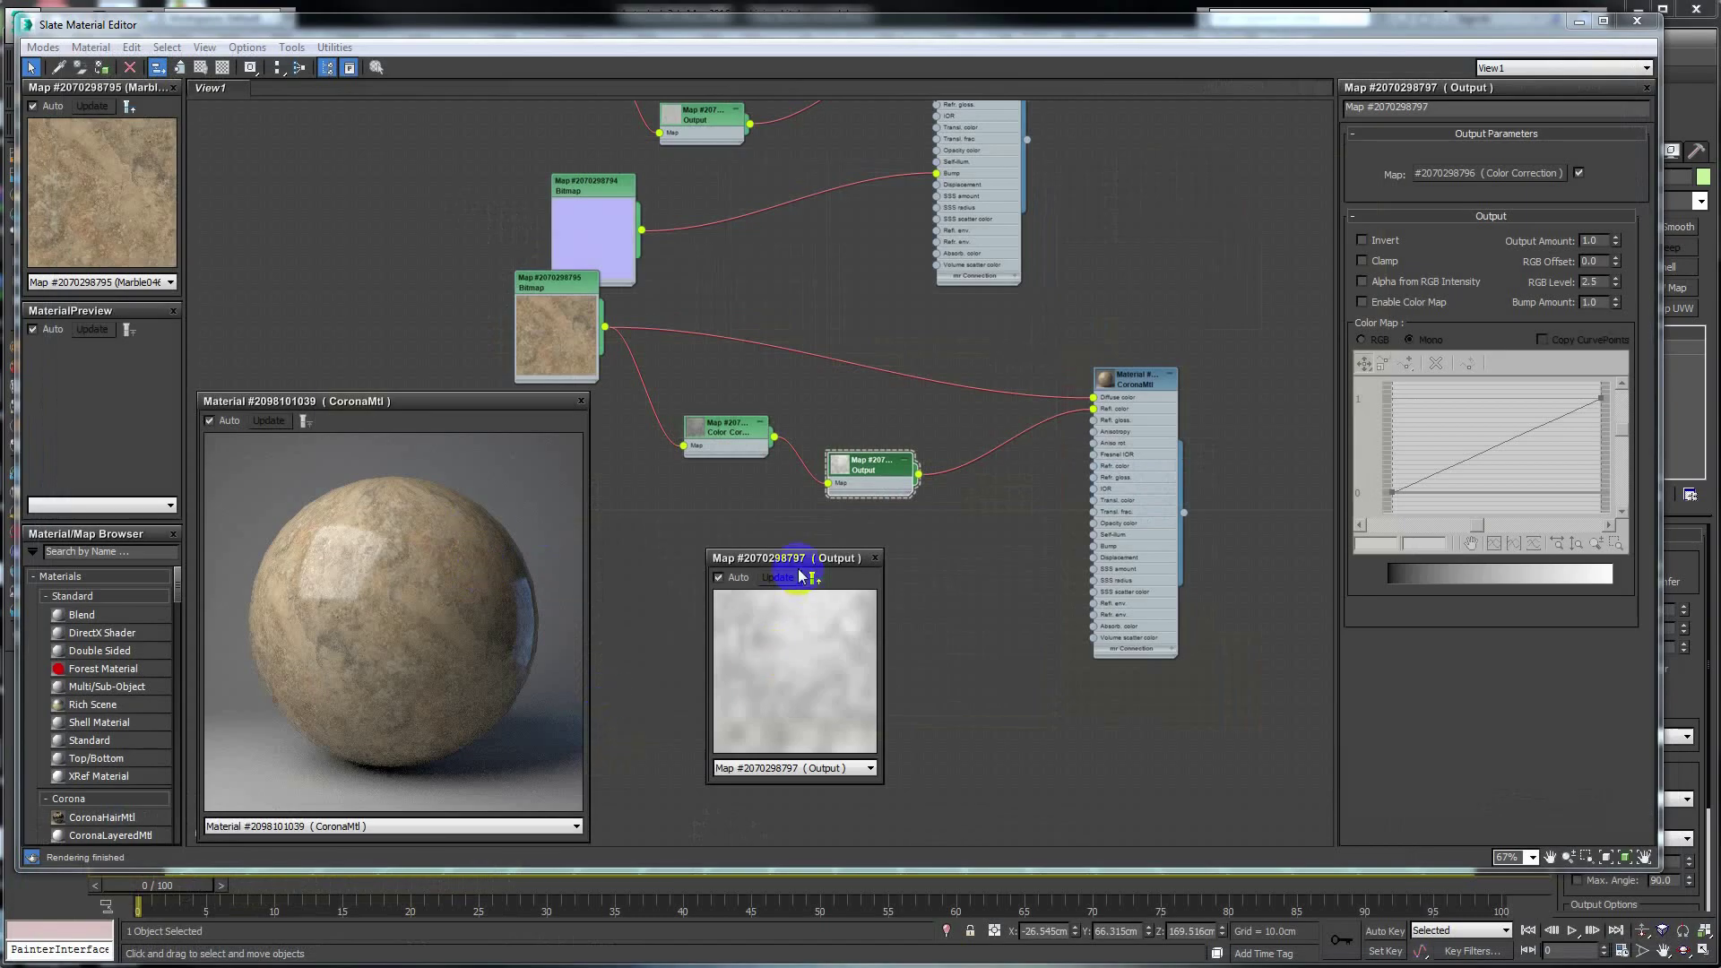
Step: Set the Corona material's Reflection map amount to 30 and close the Output map preview
double_click(1129, 381)
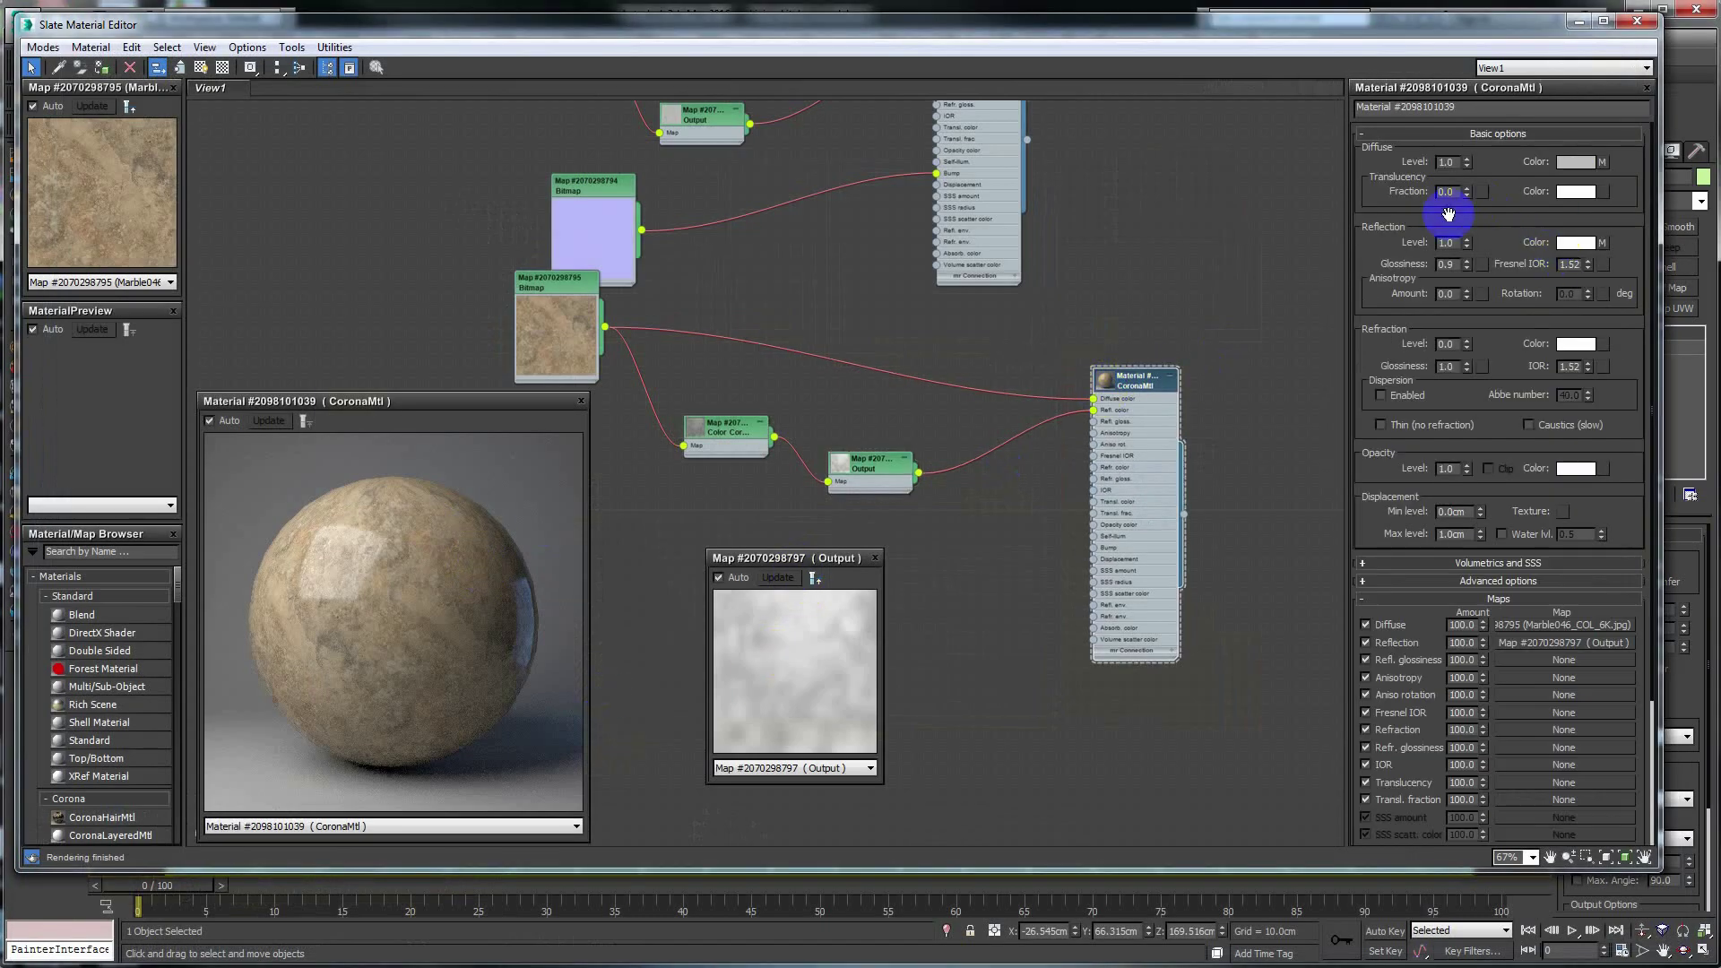
double_click(1460, 643)
type("50")
key("Return")
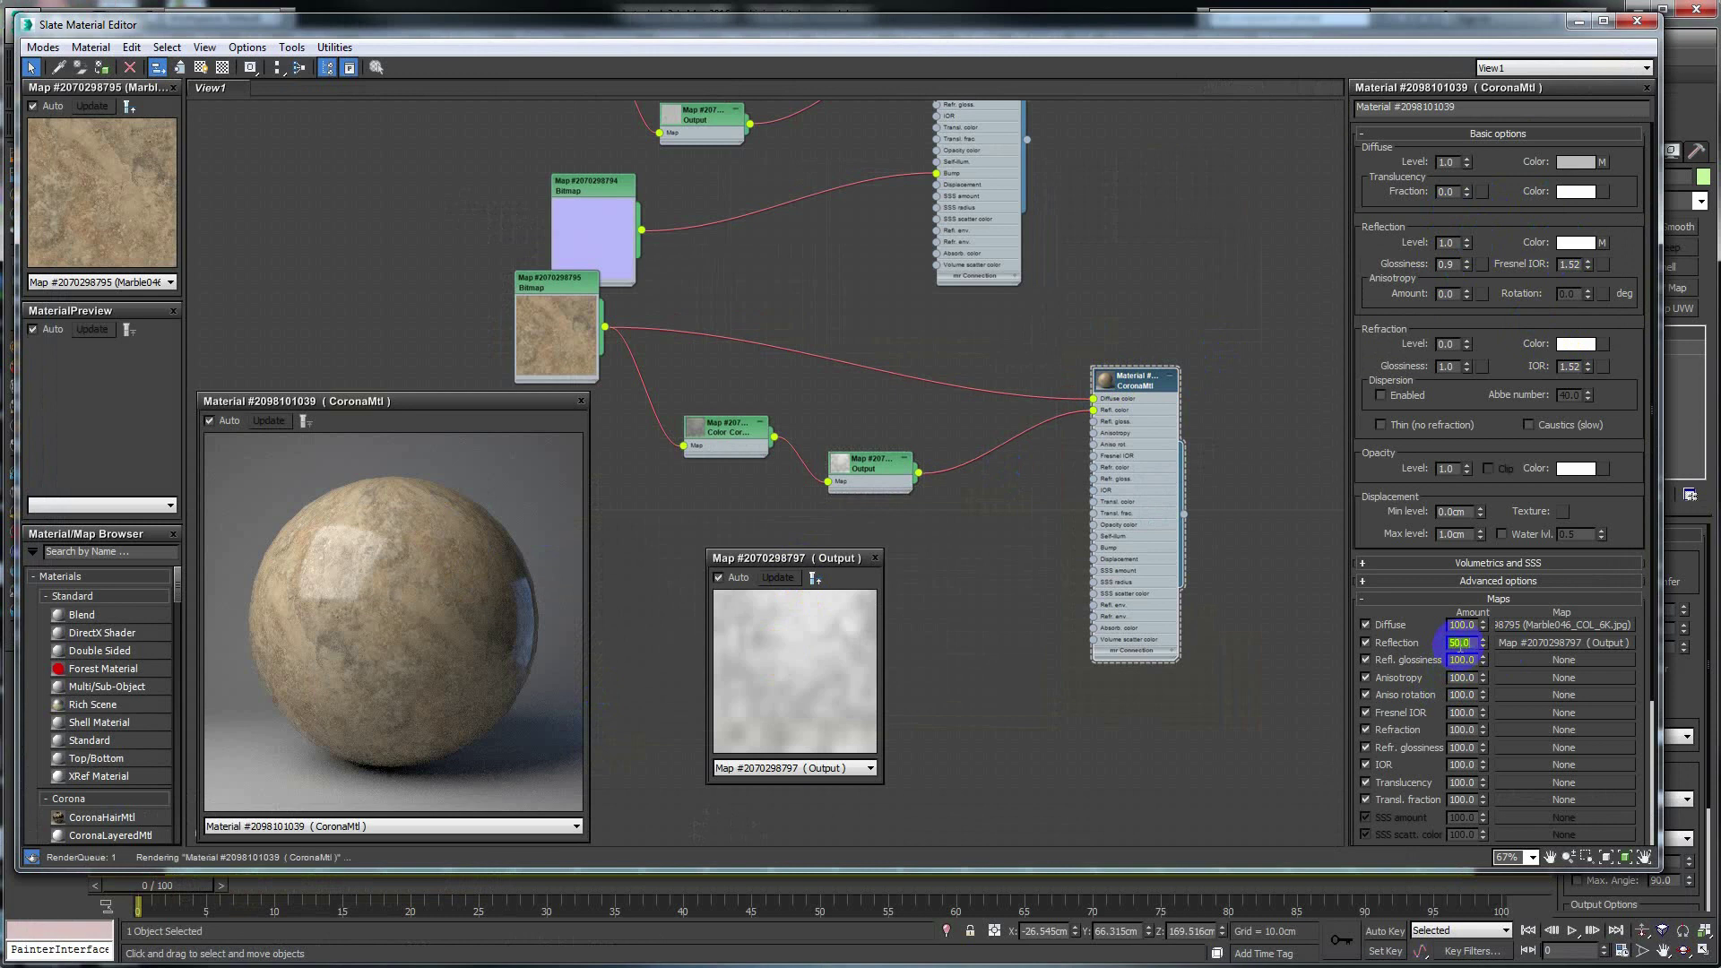
type("30")
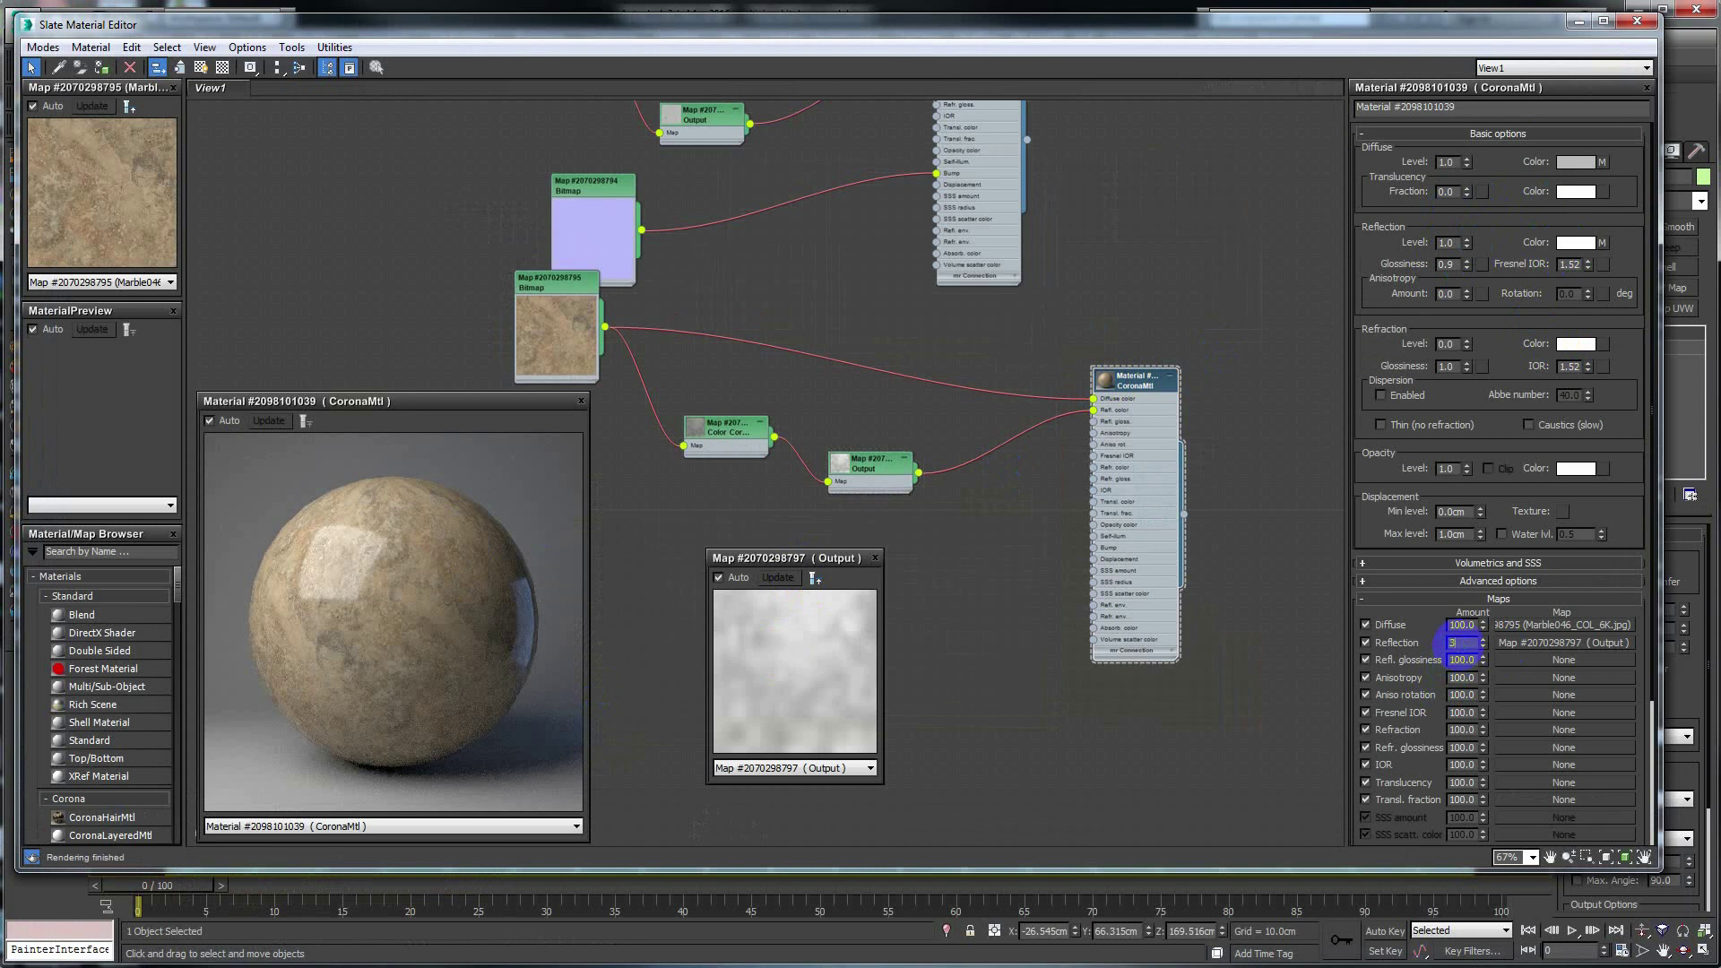
key("Return")
left_click_drag(781, 563, 732, 549)
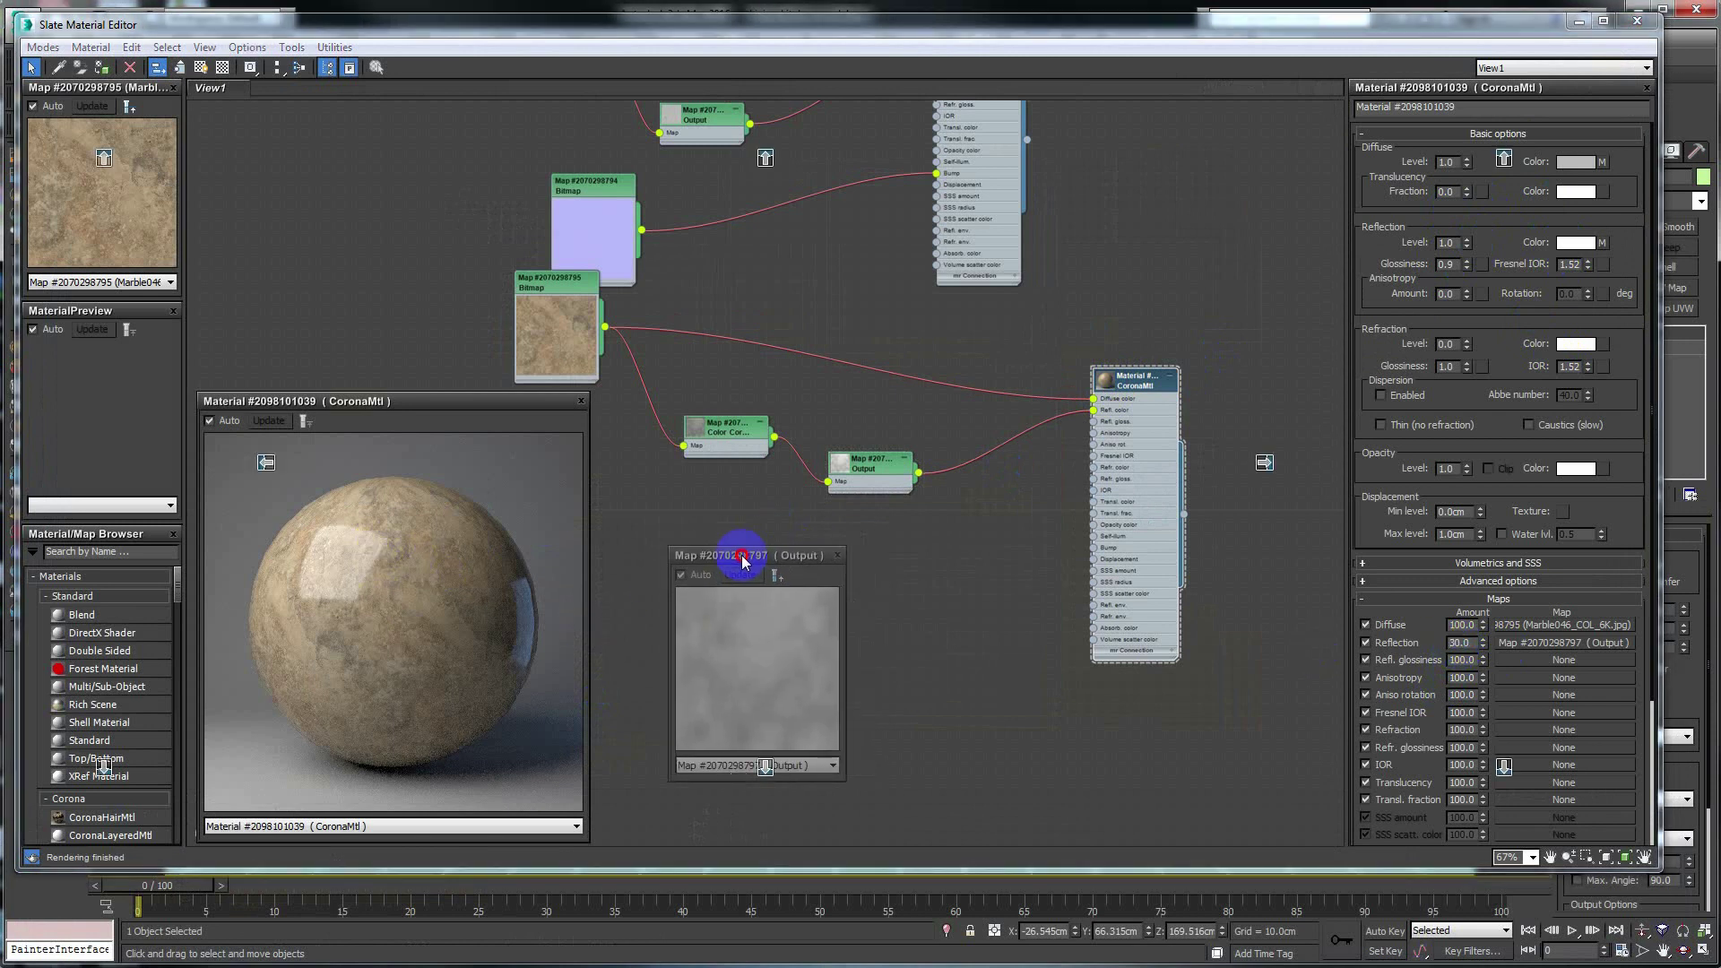
left_click(825, 542)
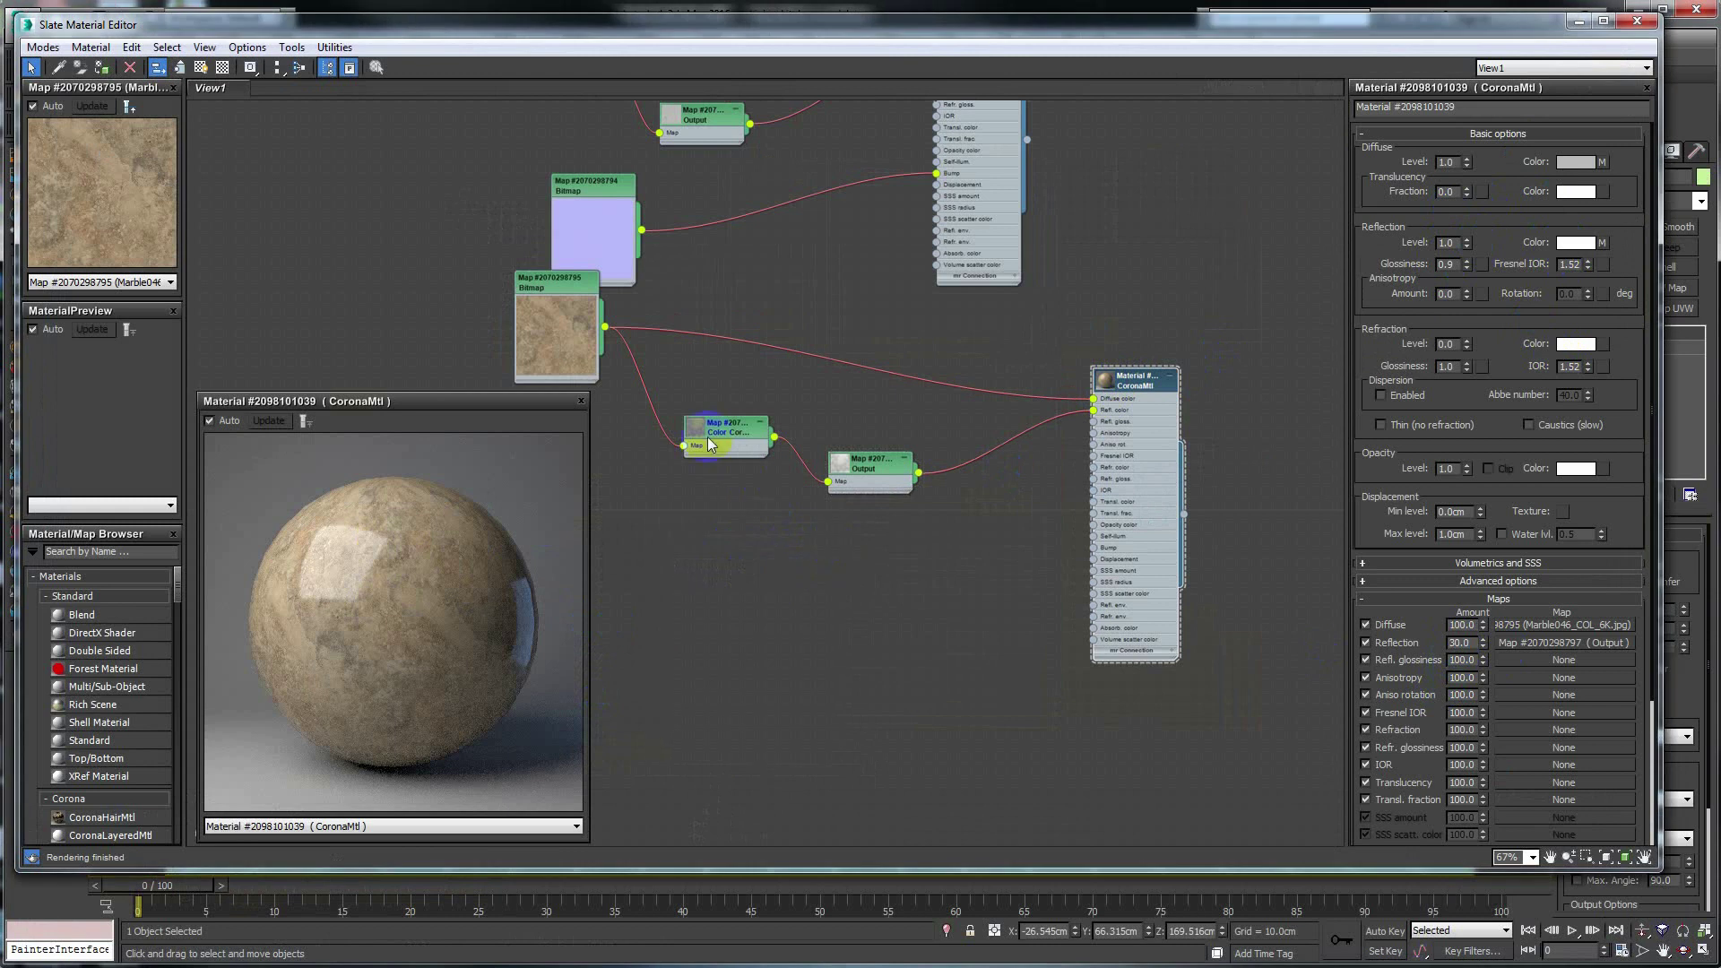
left_click(717, 431)
Step: Add a second Output map from Color Correction wired to the material's reflection glossiness
mouse_move(717, 431)
left_mouse_down()
mouse_move(693, 421)
mouse_move(821, 575)
mouse_move(827, 538)
left_mouse_up()
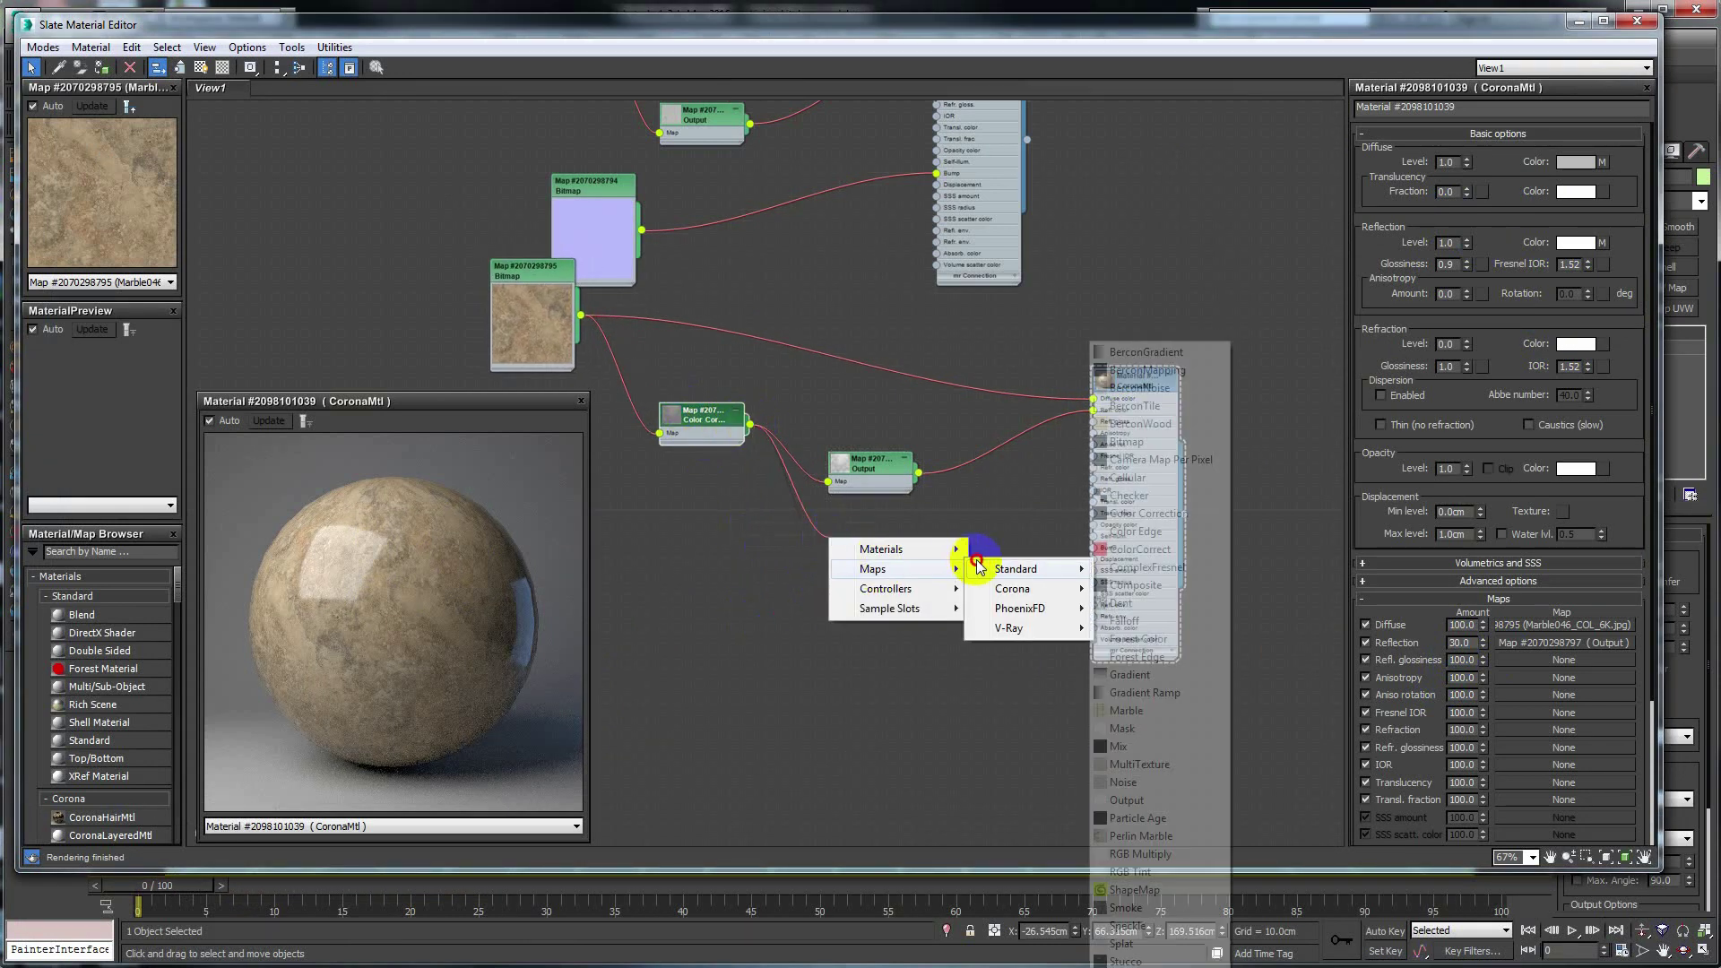
left_click(1126, 799)
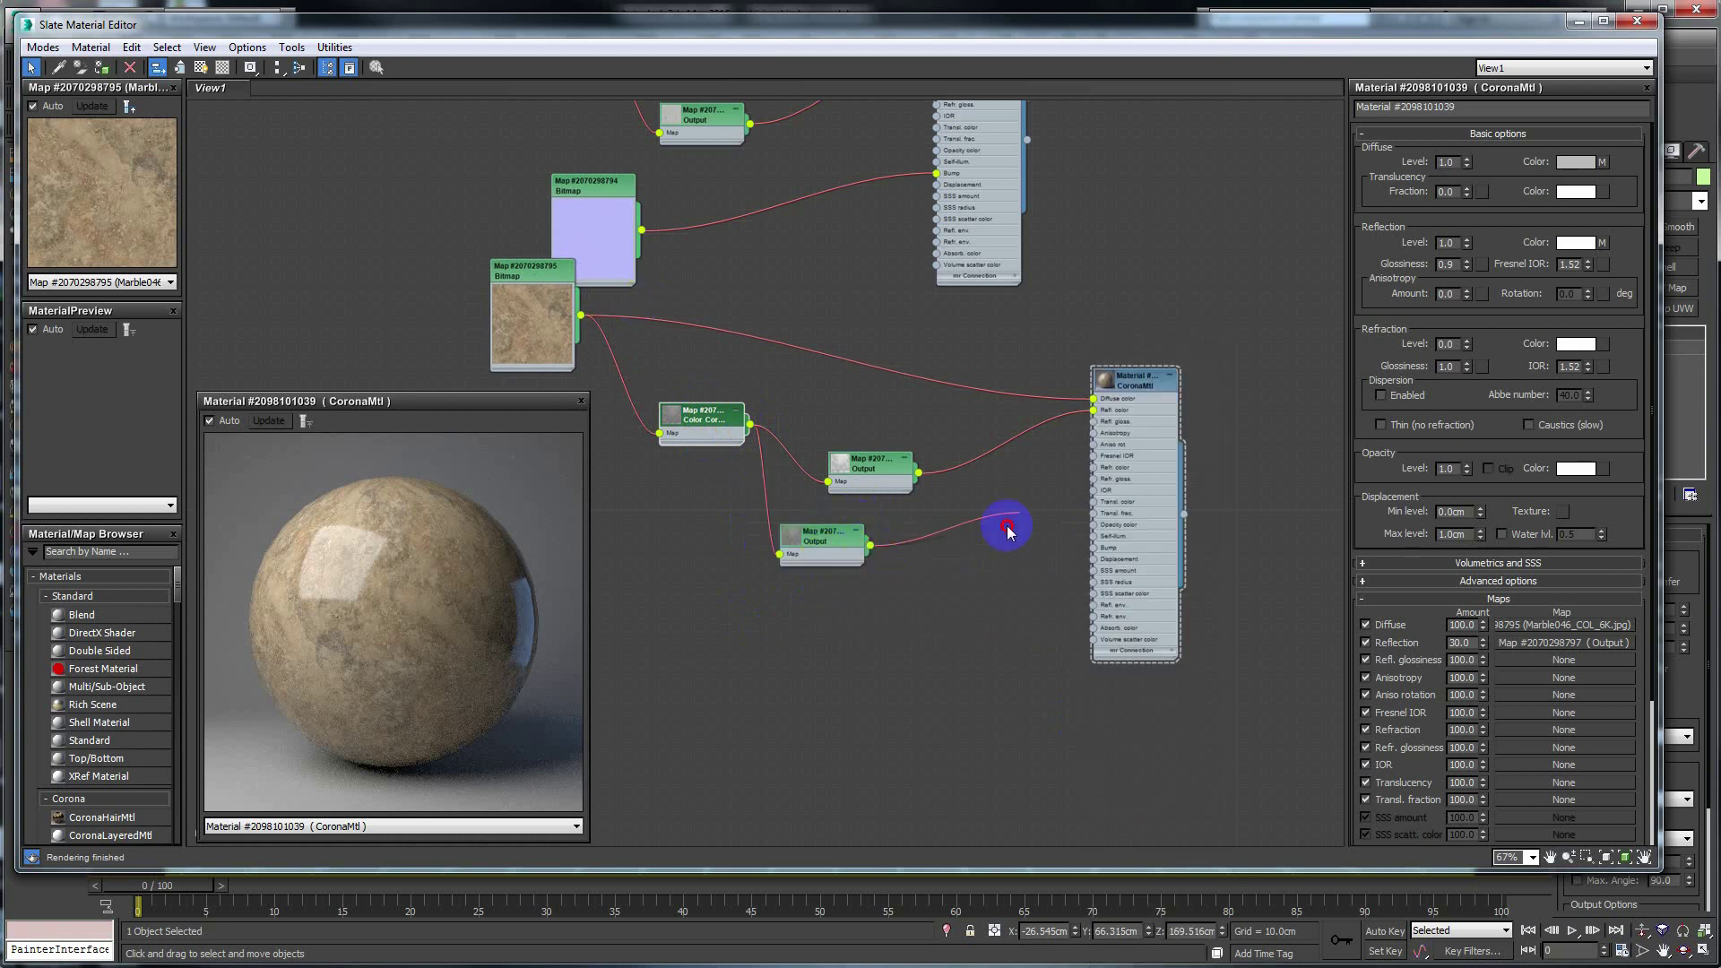
left_click_drag(870, 545, 1094, 425)
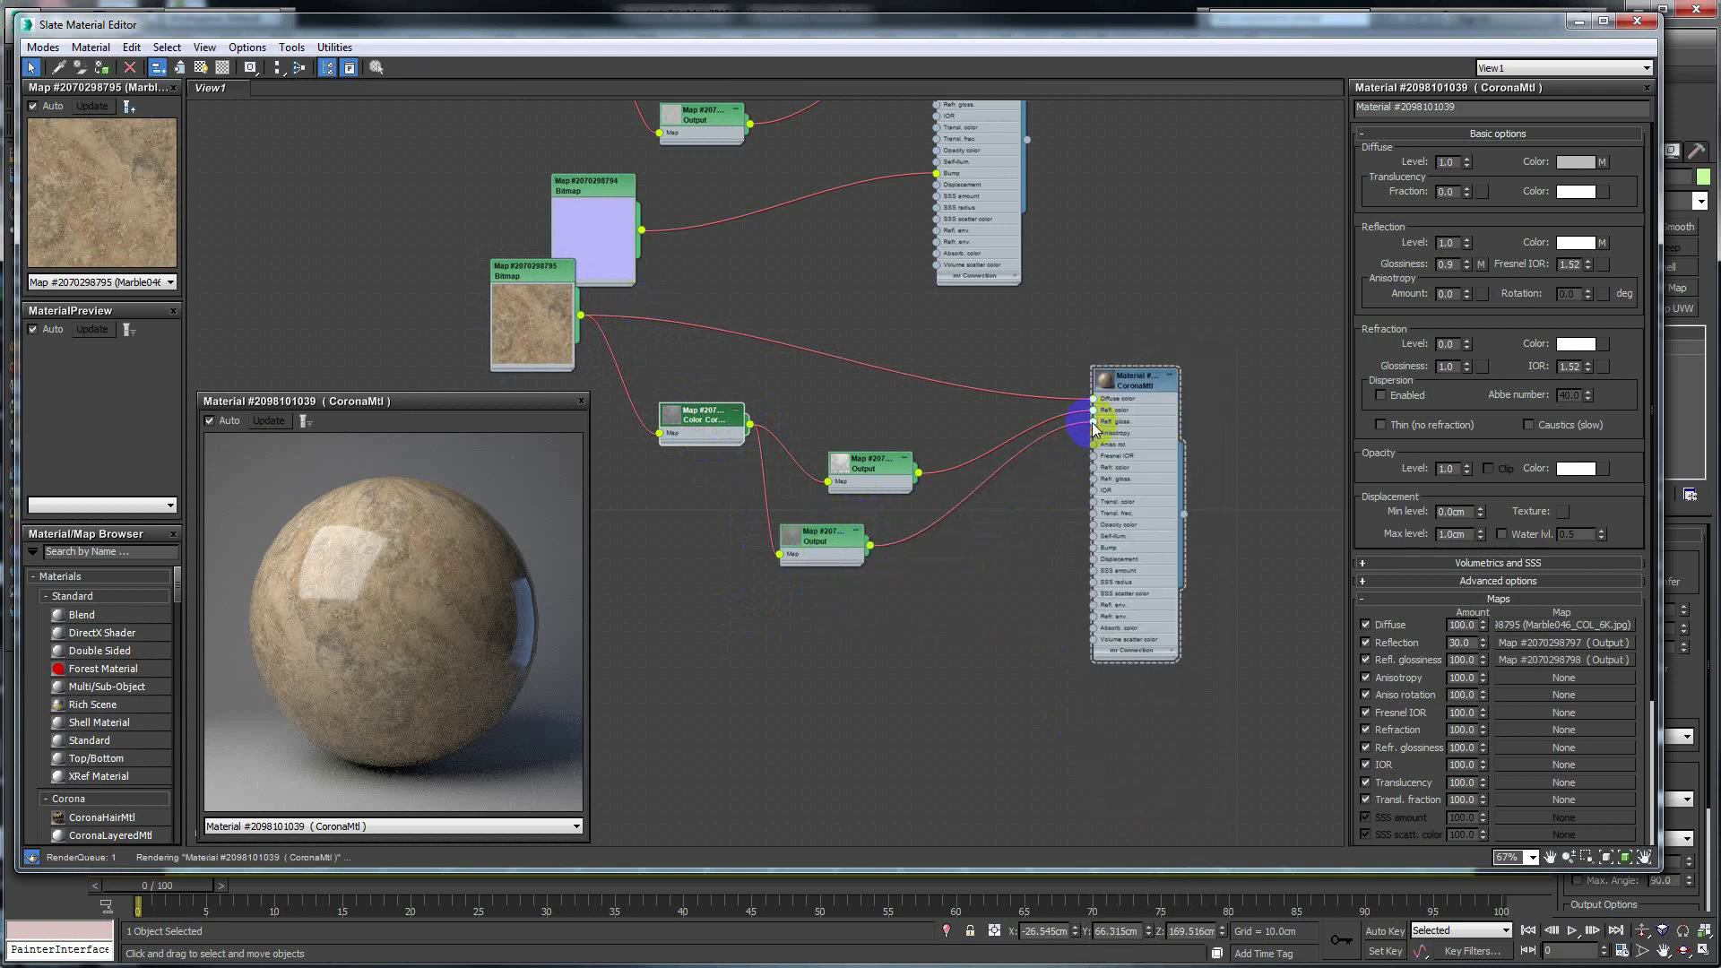
double_click(829, 531)
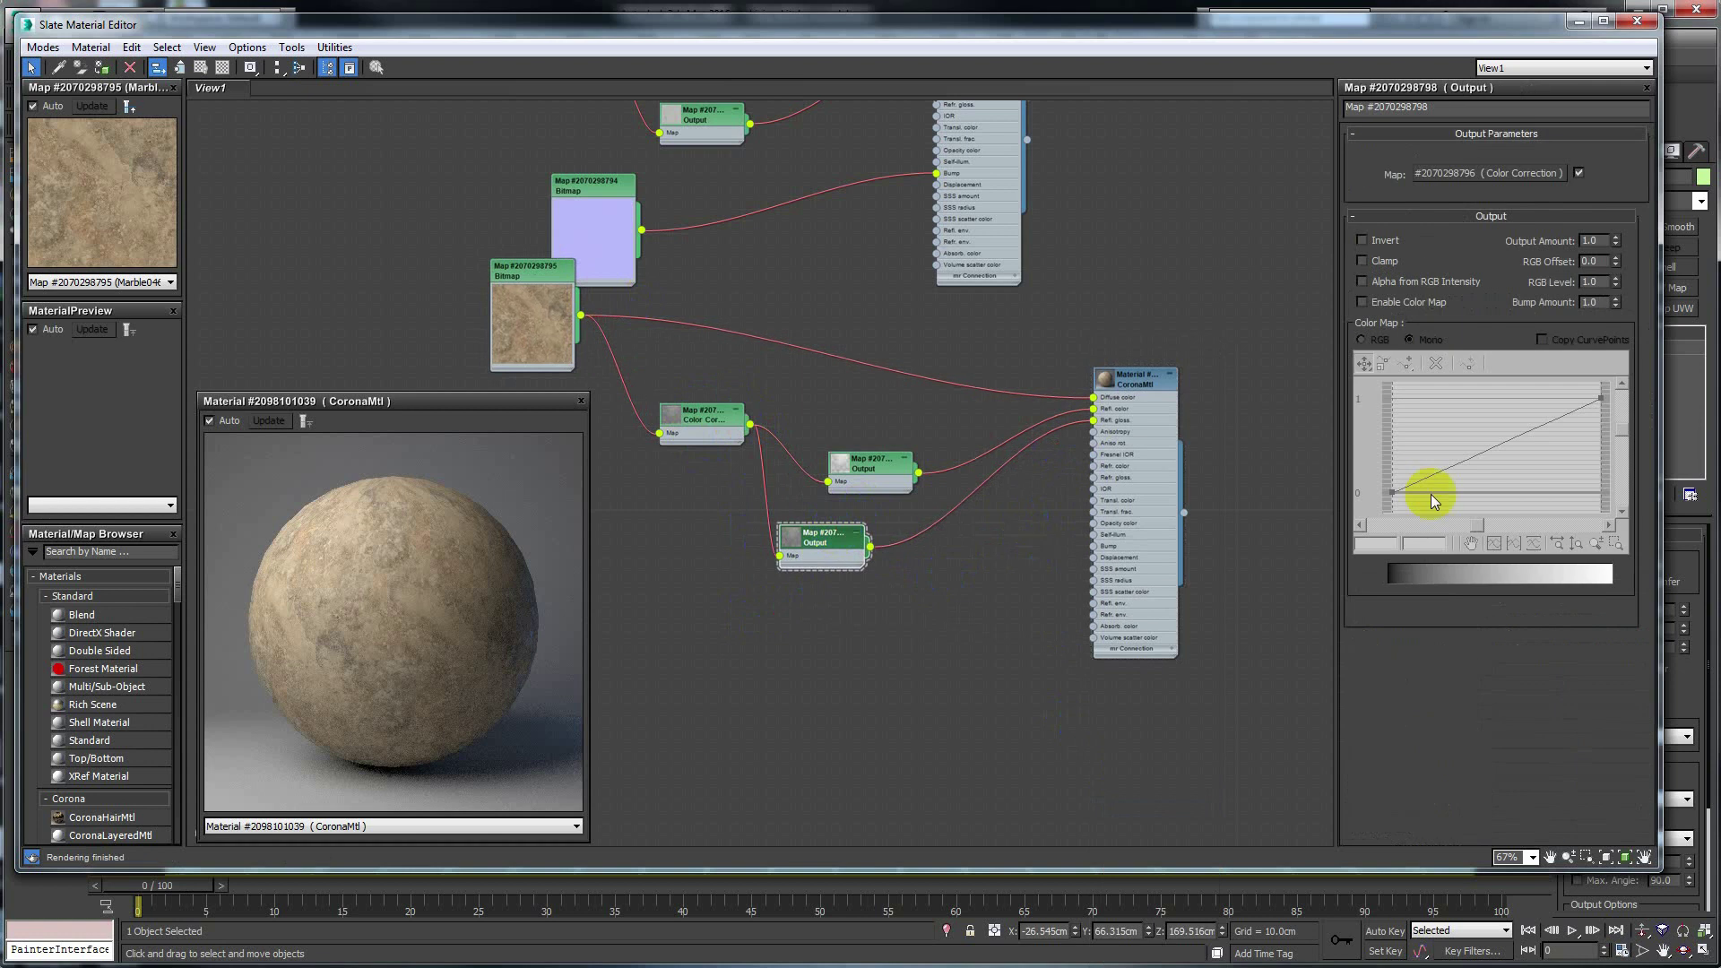
Step: Try RGB Level values of 2 and 4 on the glossiness Output map
double_click(1595, 282)
type("2")
key("Return")
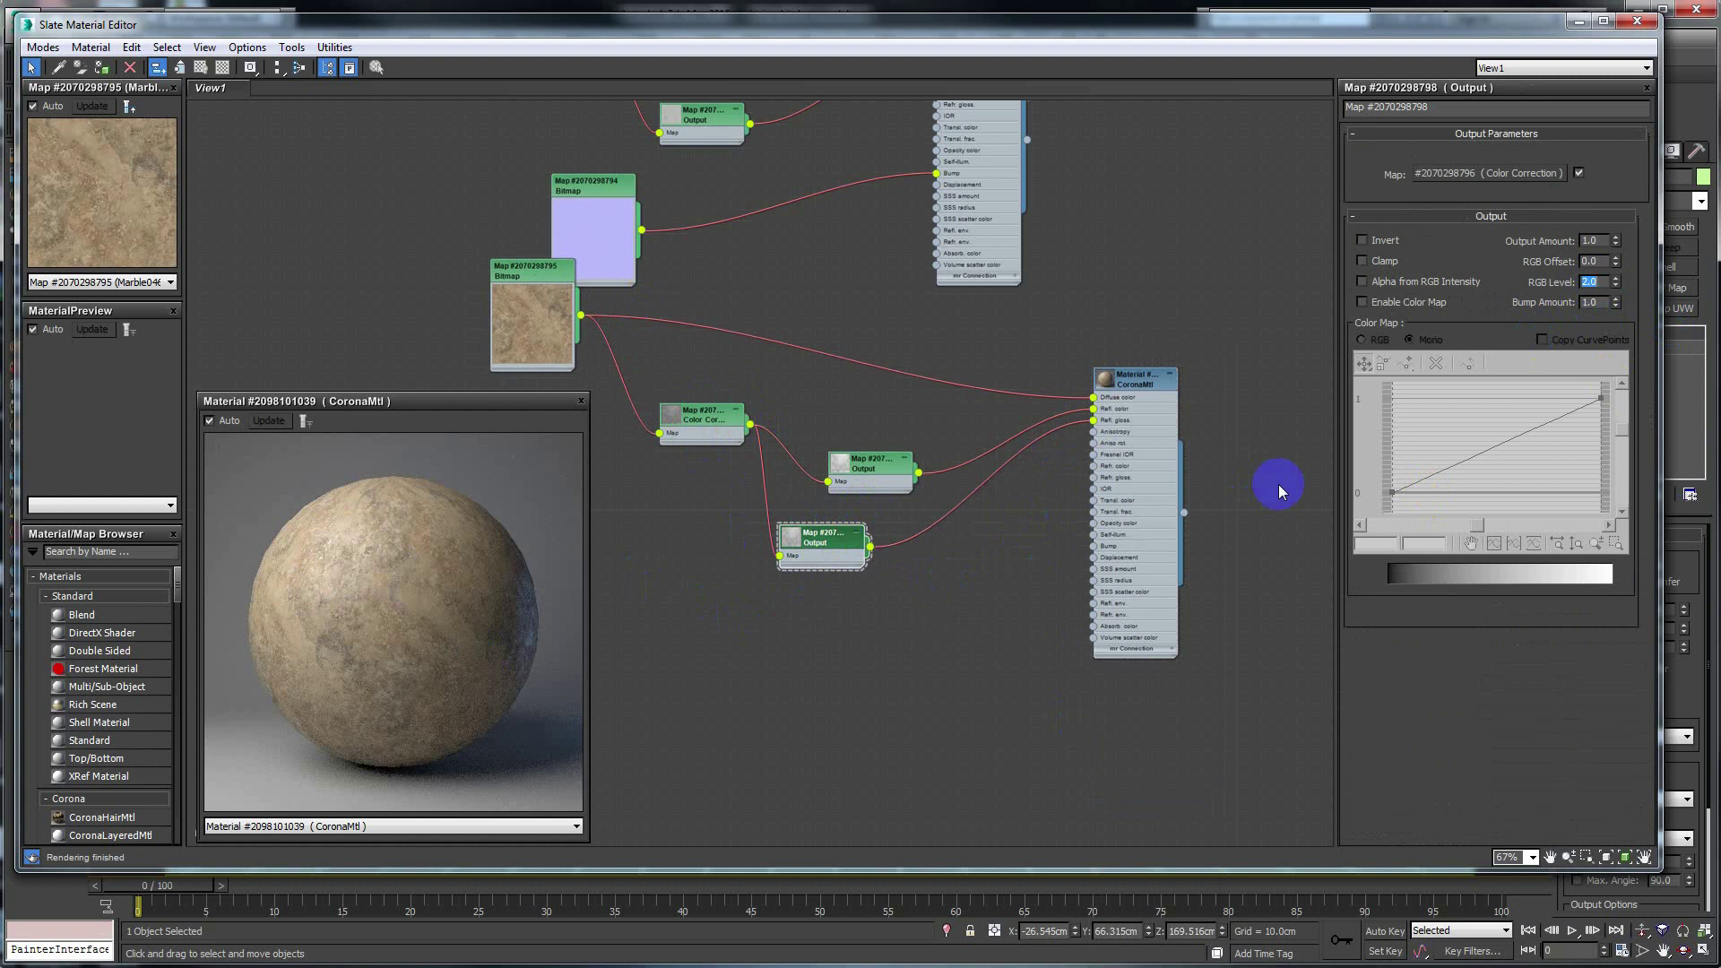
type("4")
key("Return")
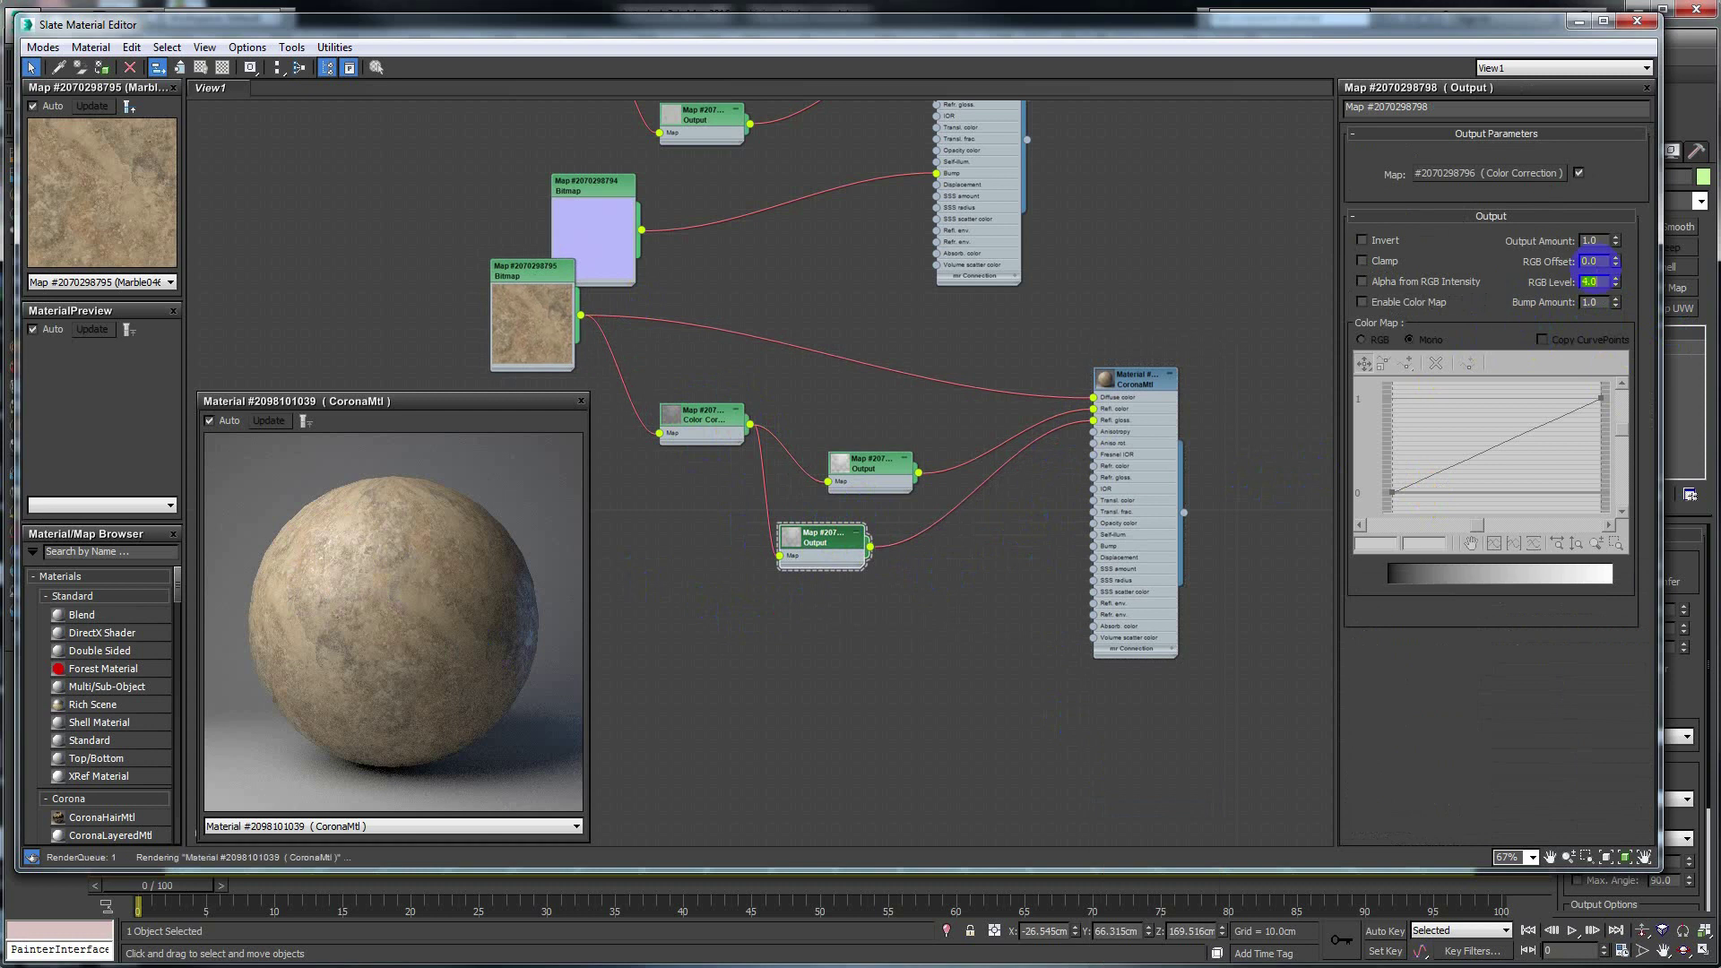
left_click(358, 563)
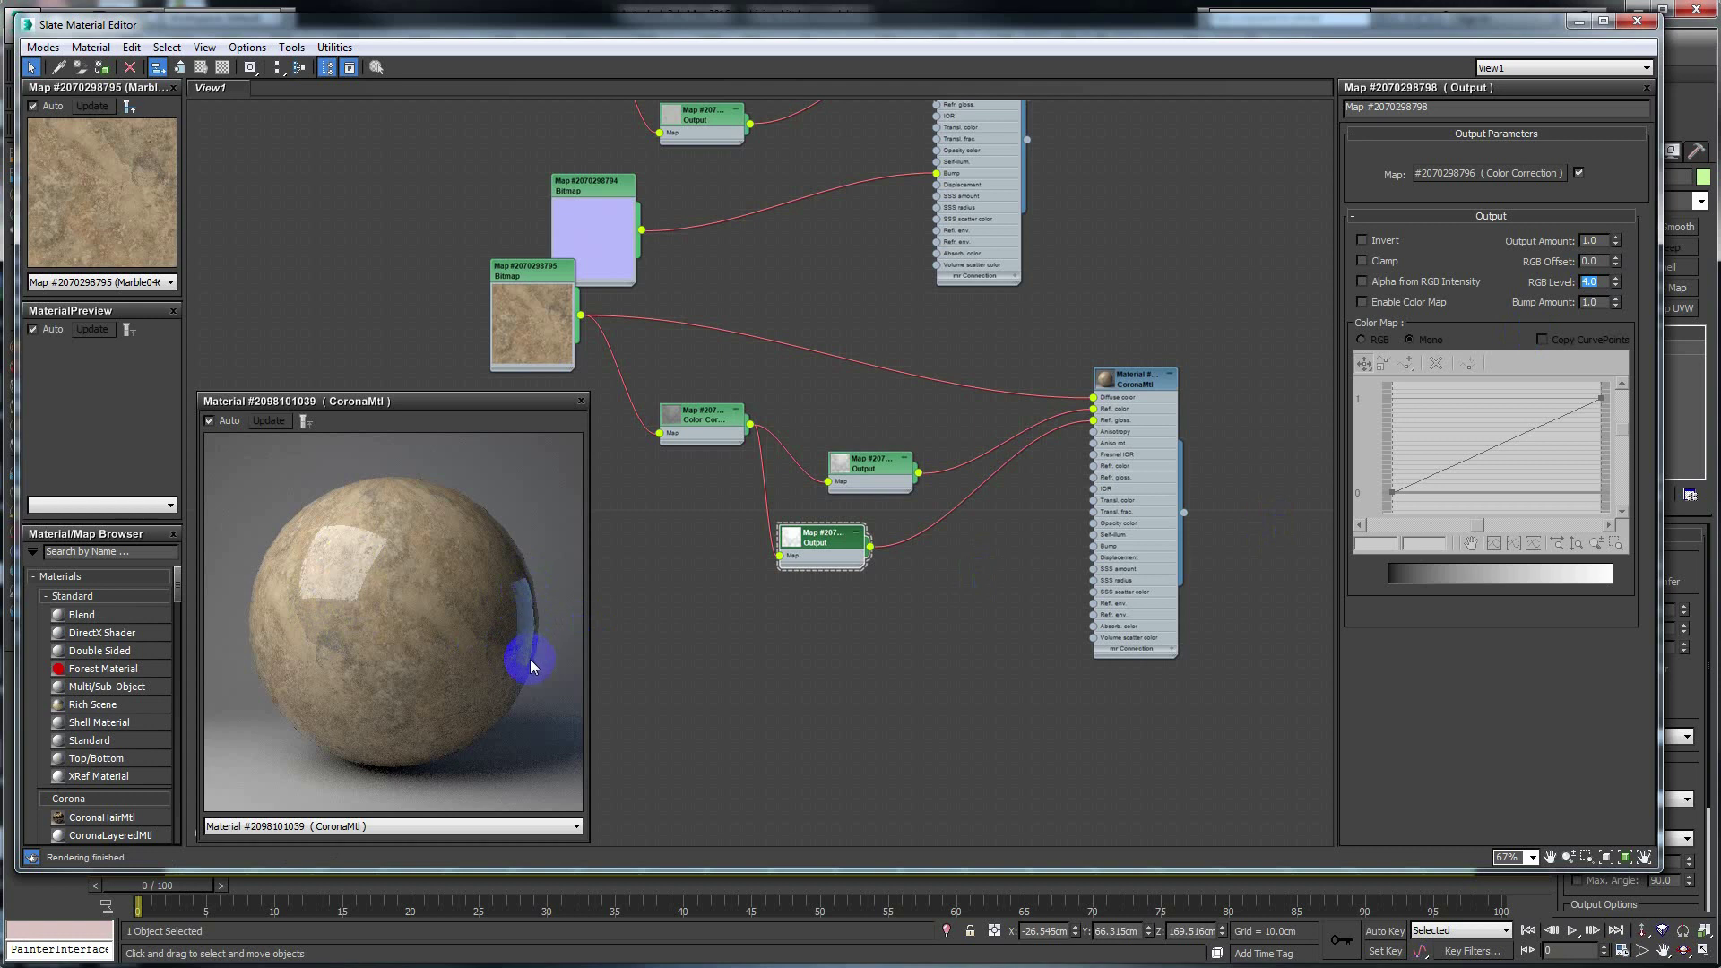
left_click(807, 538)
Step: Preview the glossiness Output map and settle its RGB Level at 3
right_click(789, 538)
left_click(845, 604)
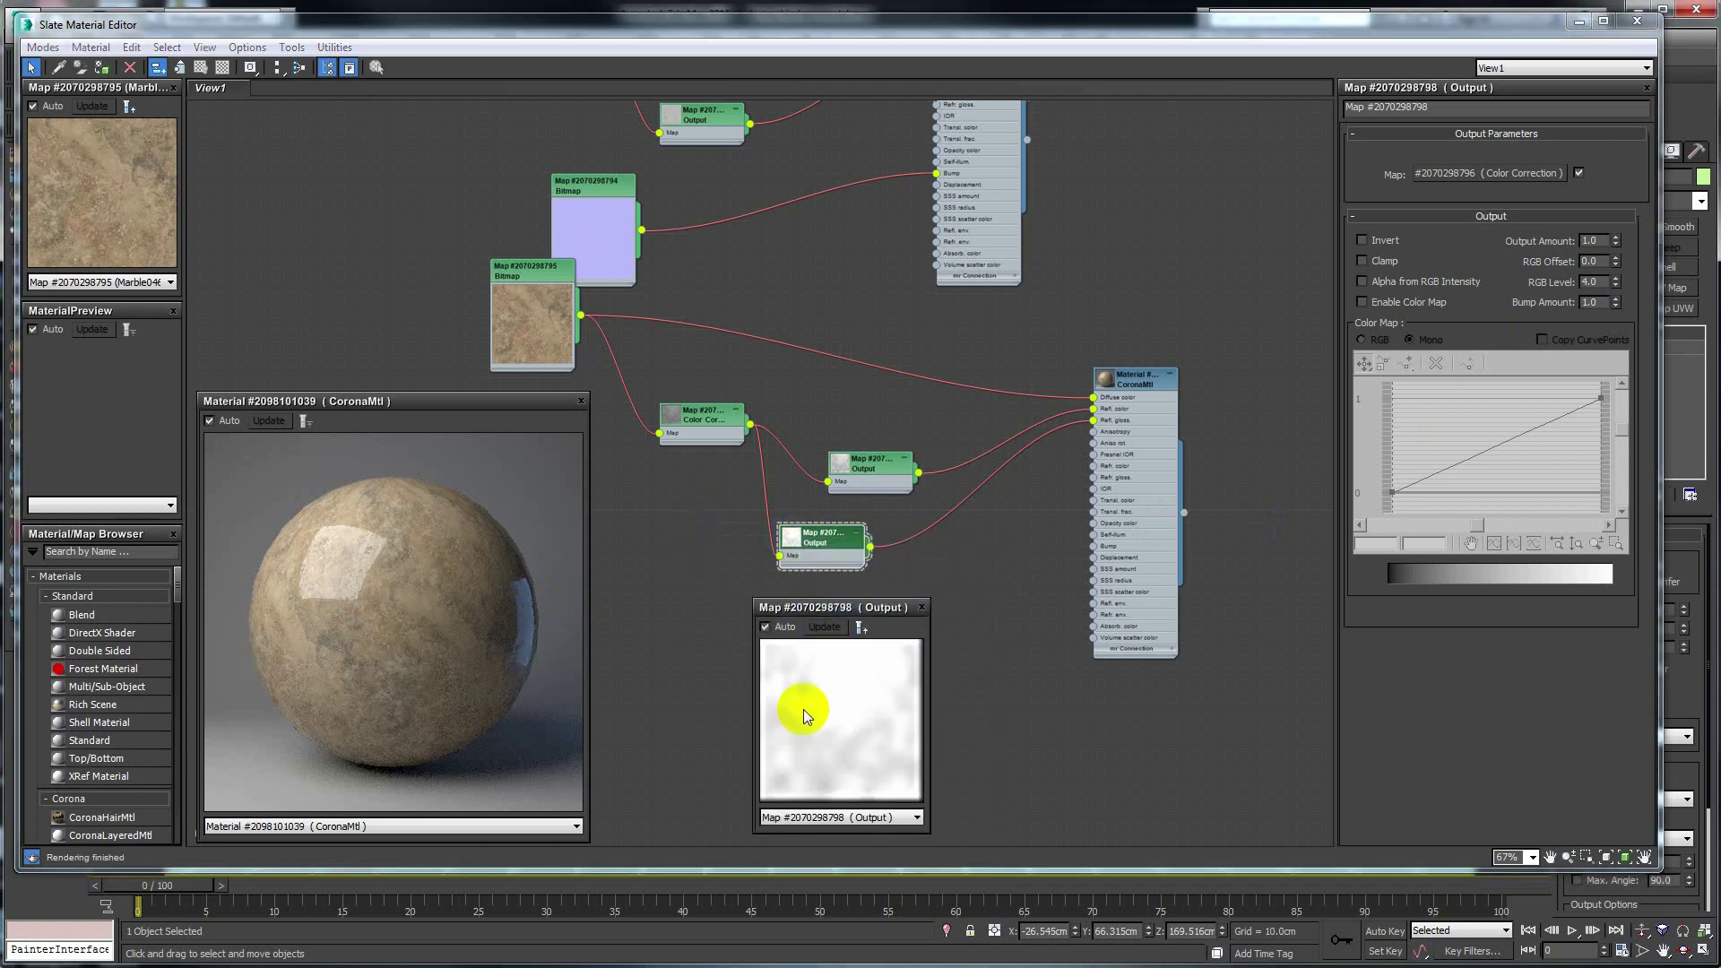
double_click(1603, 281)
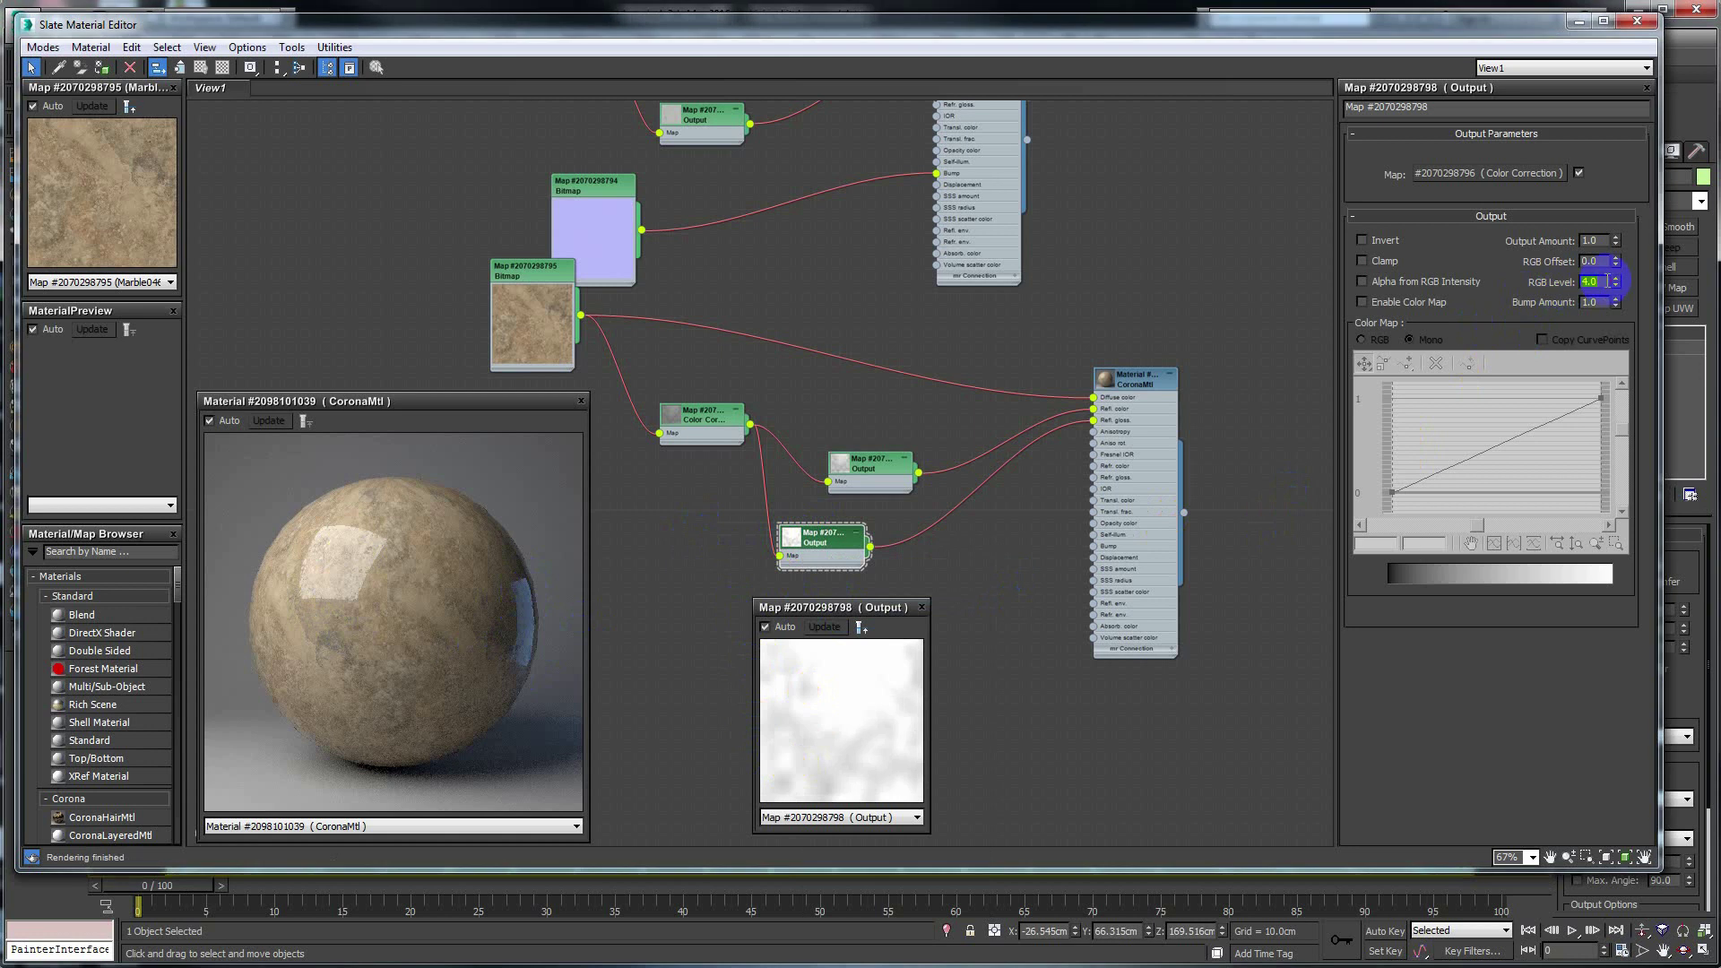
type("3")
key("Return")
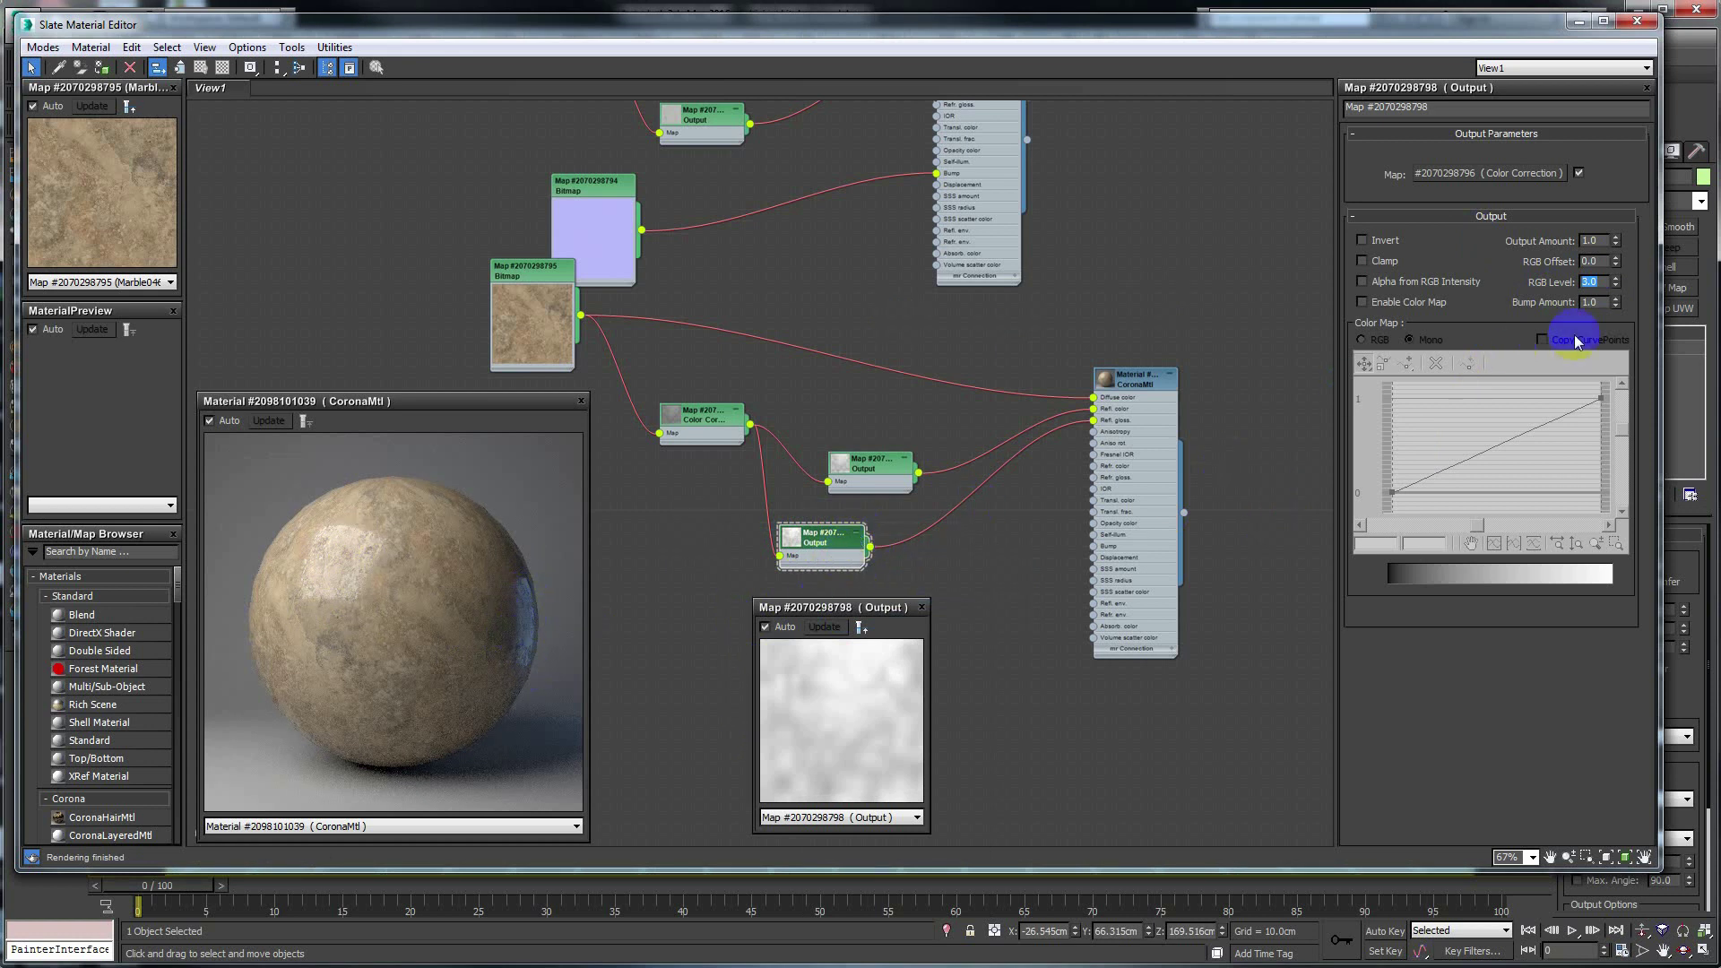
Step: Set the Corona material's reflection glossiness map amount to 10
double_click(1156, 377)
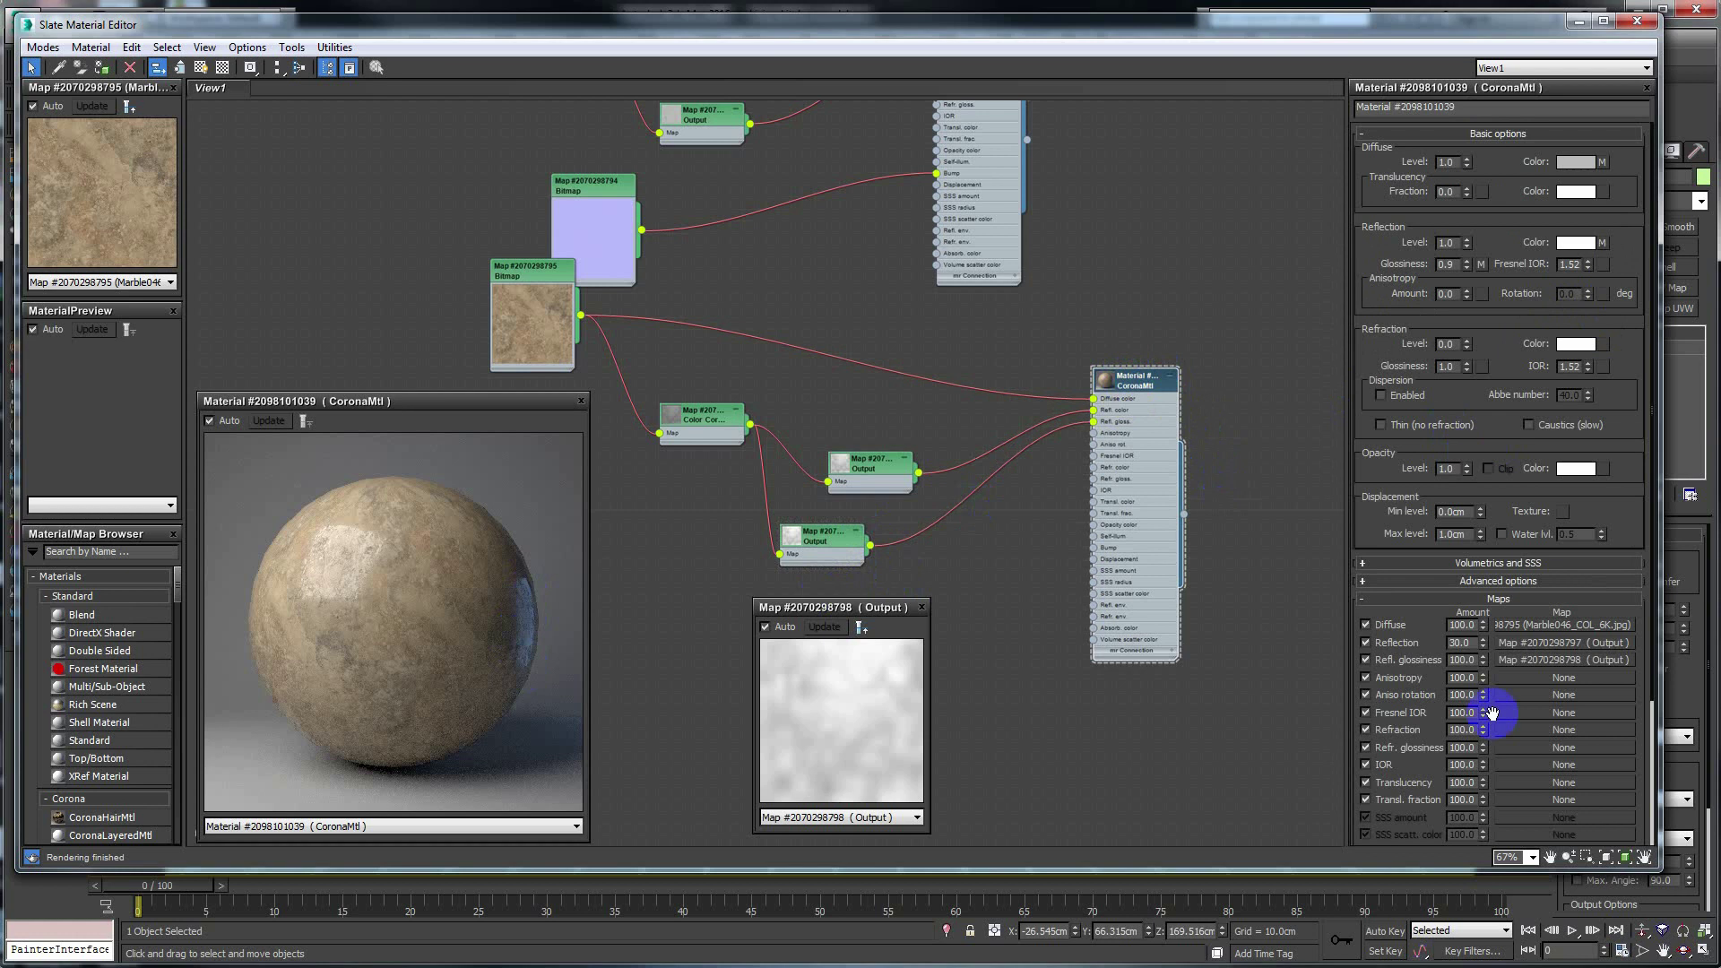
double_click(1462, 660)
type("10")
key("Return")
left_click(306, 599)
Step: Set base reflection glossiness to 1.0 and test glossiness map amounts 20 and 30, returning to 10
double_click(1447, 263)
type("1")
key("Return")
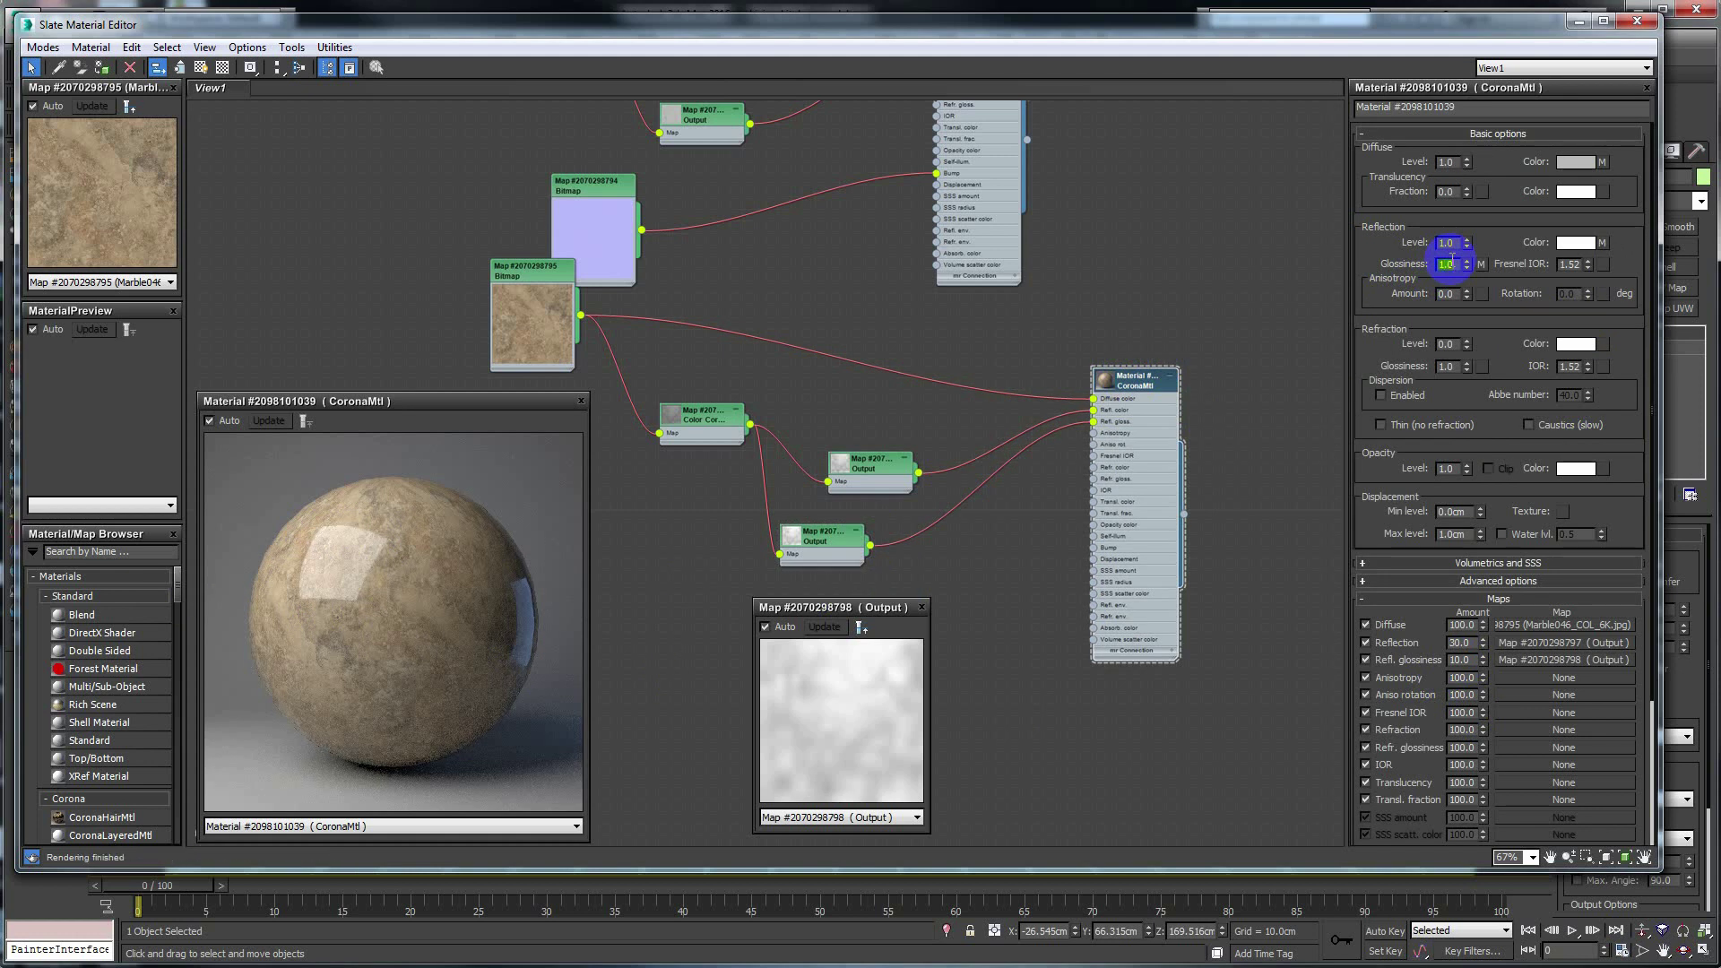
double_click(1460, 660)
type("20")
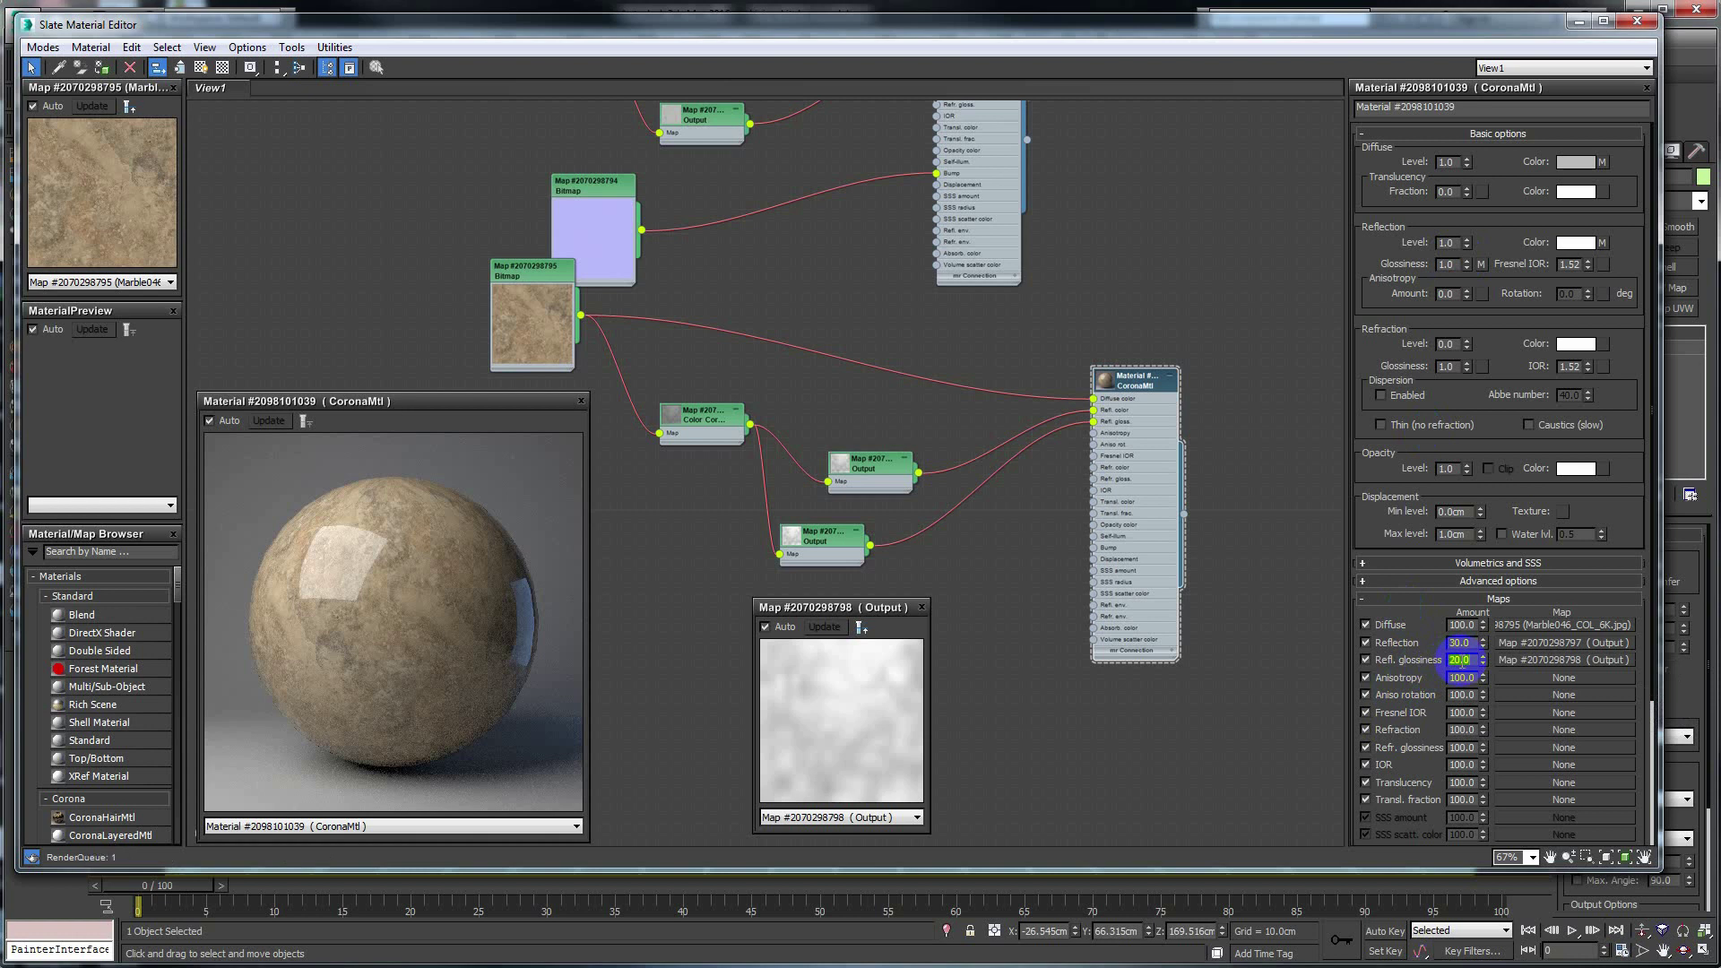
key("Return")
type("30")
key("Return")
type("10")
key("Return")
Step: Set base reflection glossiness to 0.9 and close the glossiness map preview
double_click(1447, 264)
type("0.9")
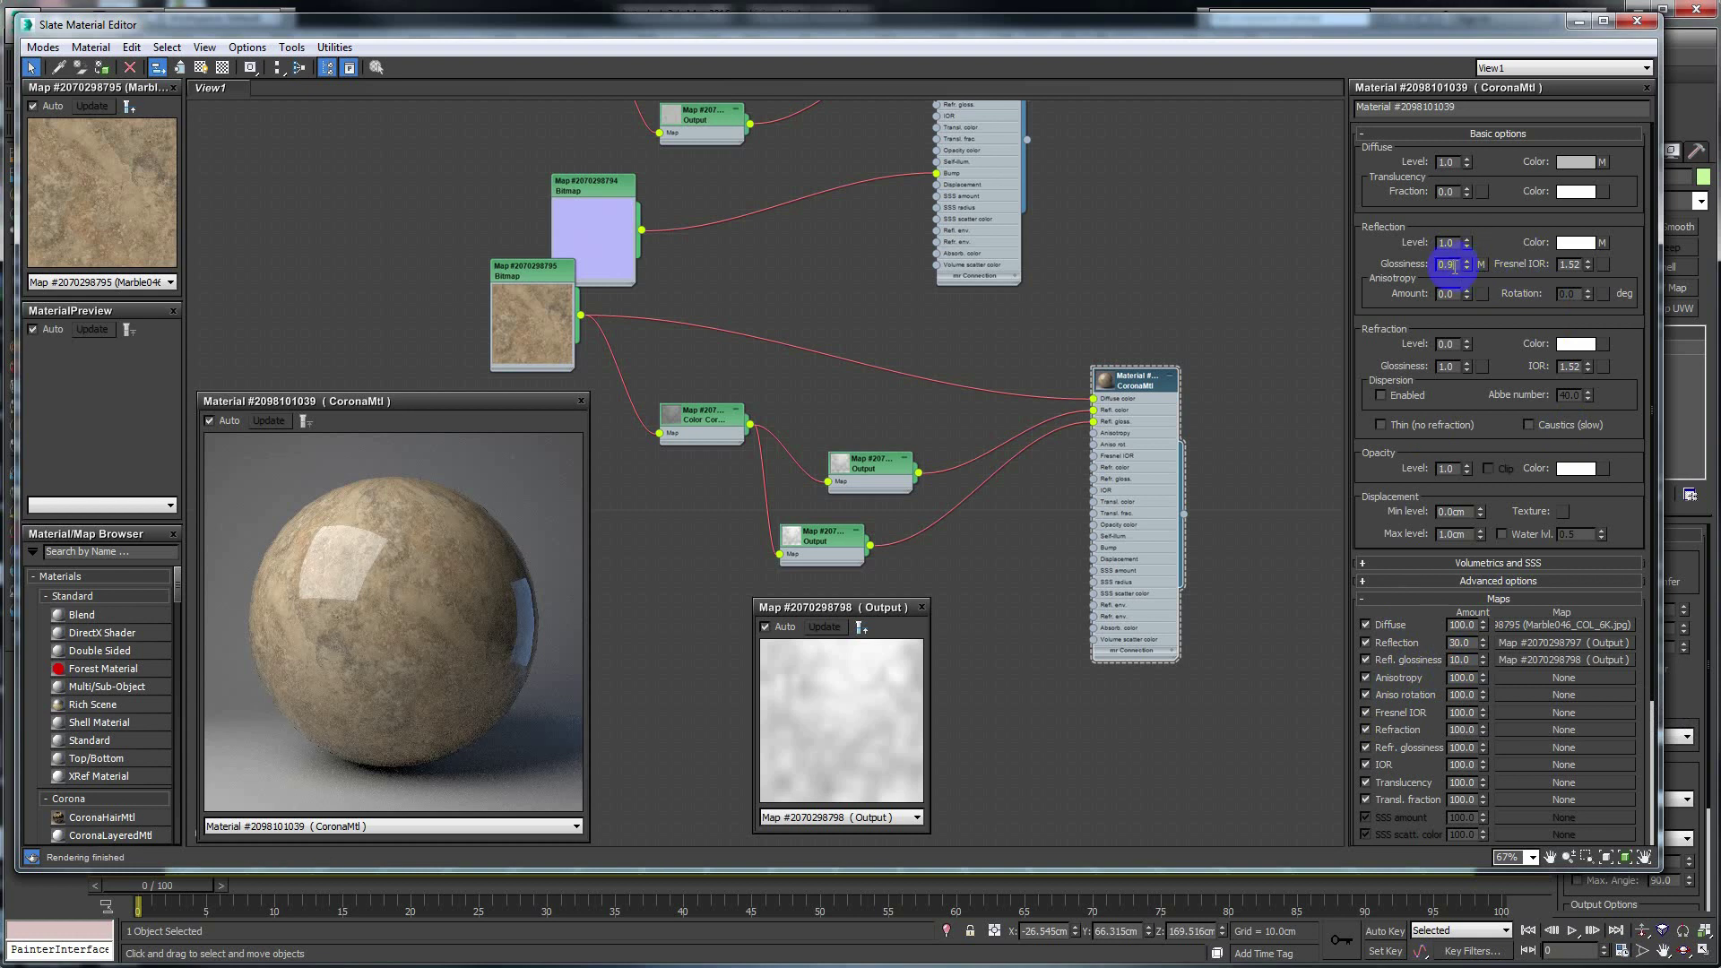
key("Return")
left_click(326, 590)
right_click(680, 568)
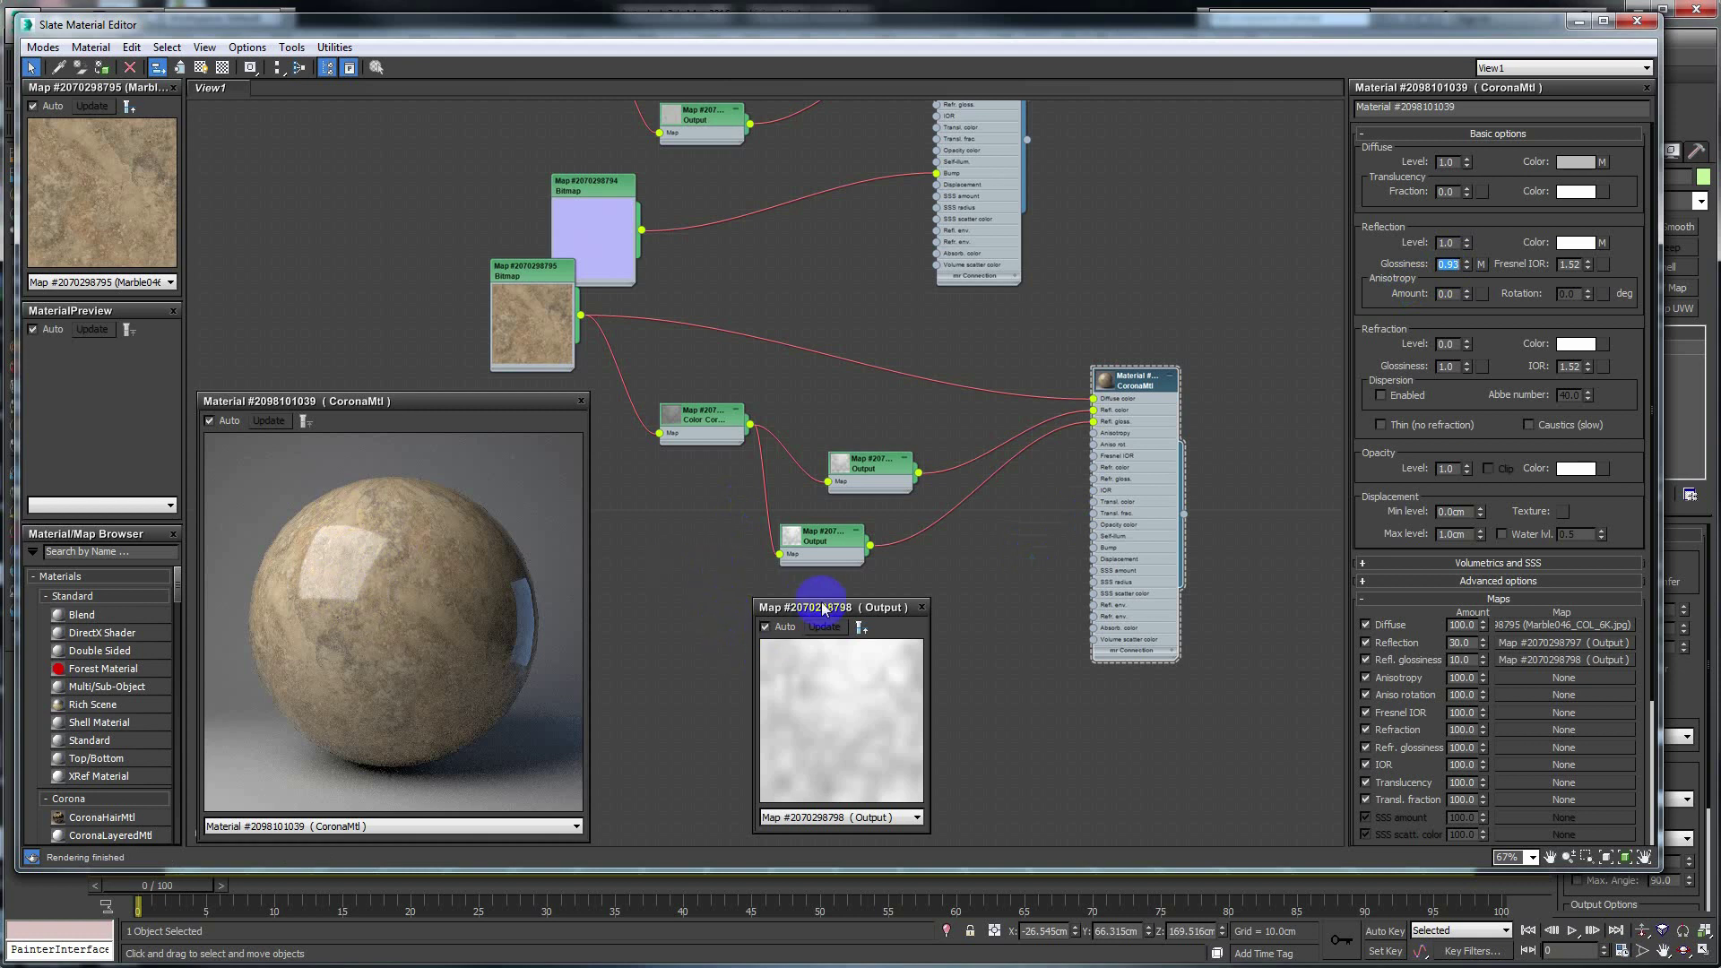
left_click_drag(831, 607, 787, 603)
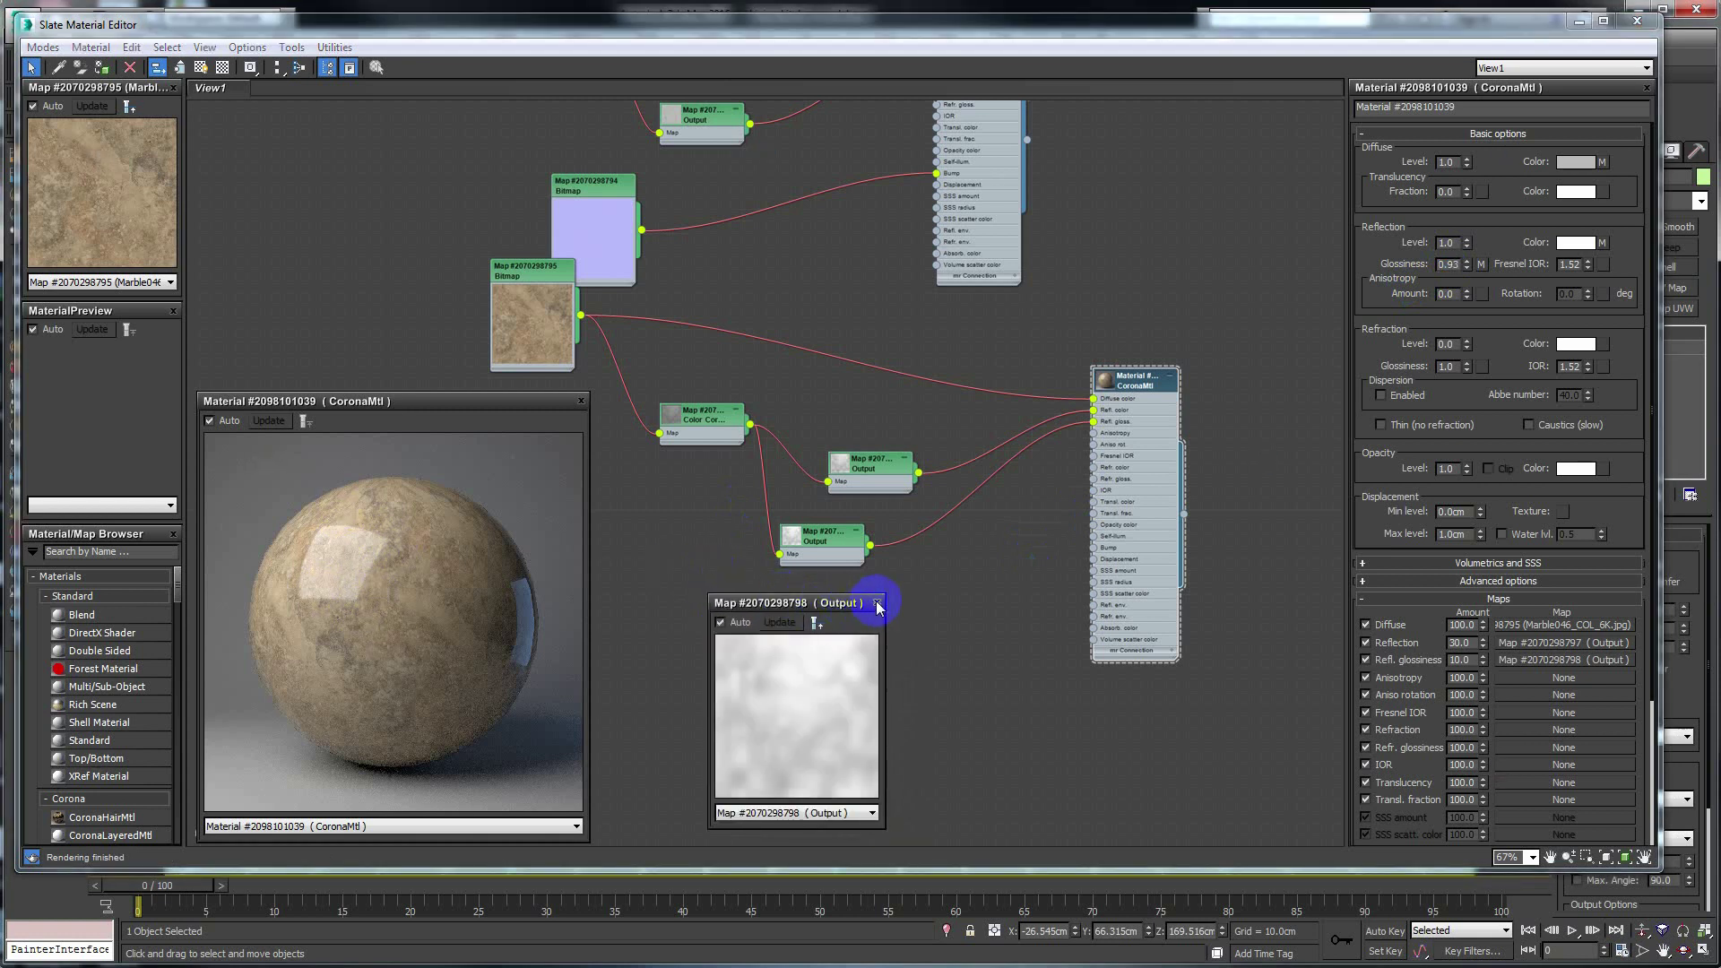
left_click(876, 601)
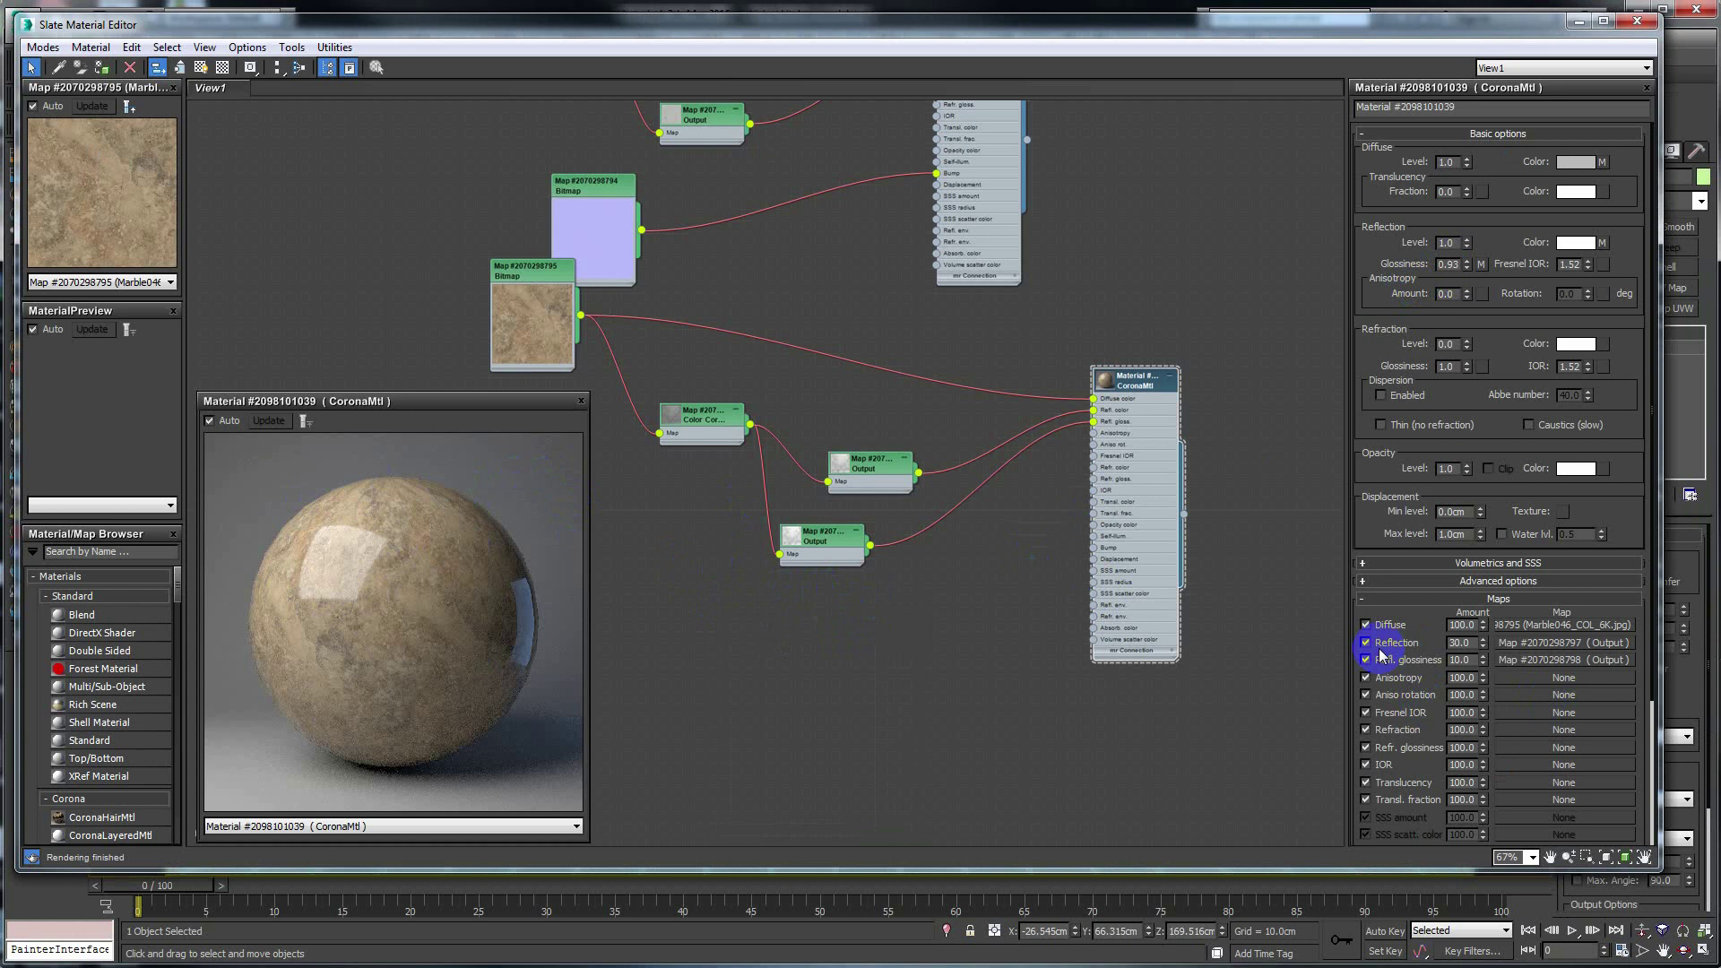
Step: Try a glossiness map amount of 5, then settle back on 10
double_click(1460, 660)
type("5")
key("Return")
type("10")
key("Return")
Step: Drag the marble material preview window up beside the marble bitmap node
left_click_drag(446, 404, 499, 374)
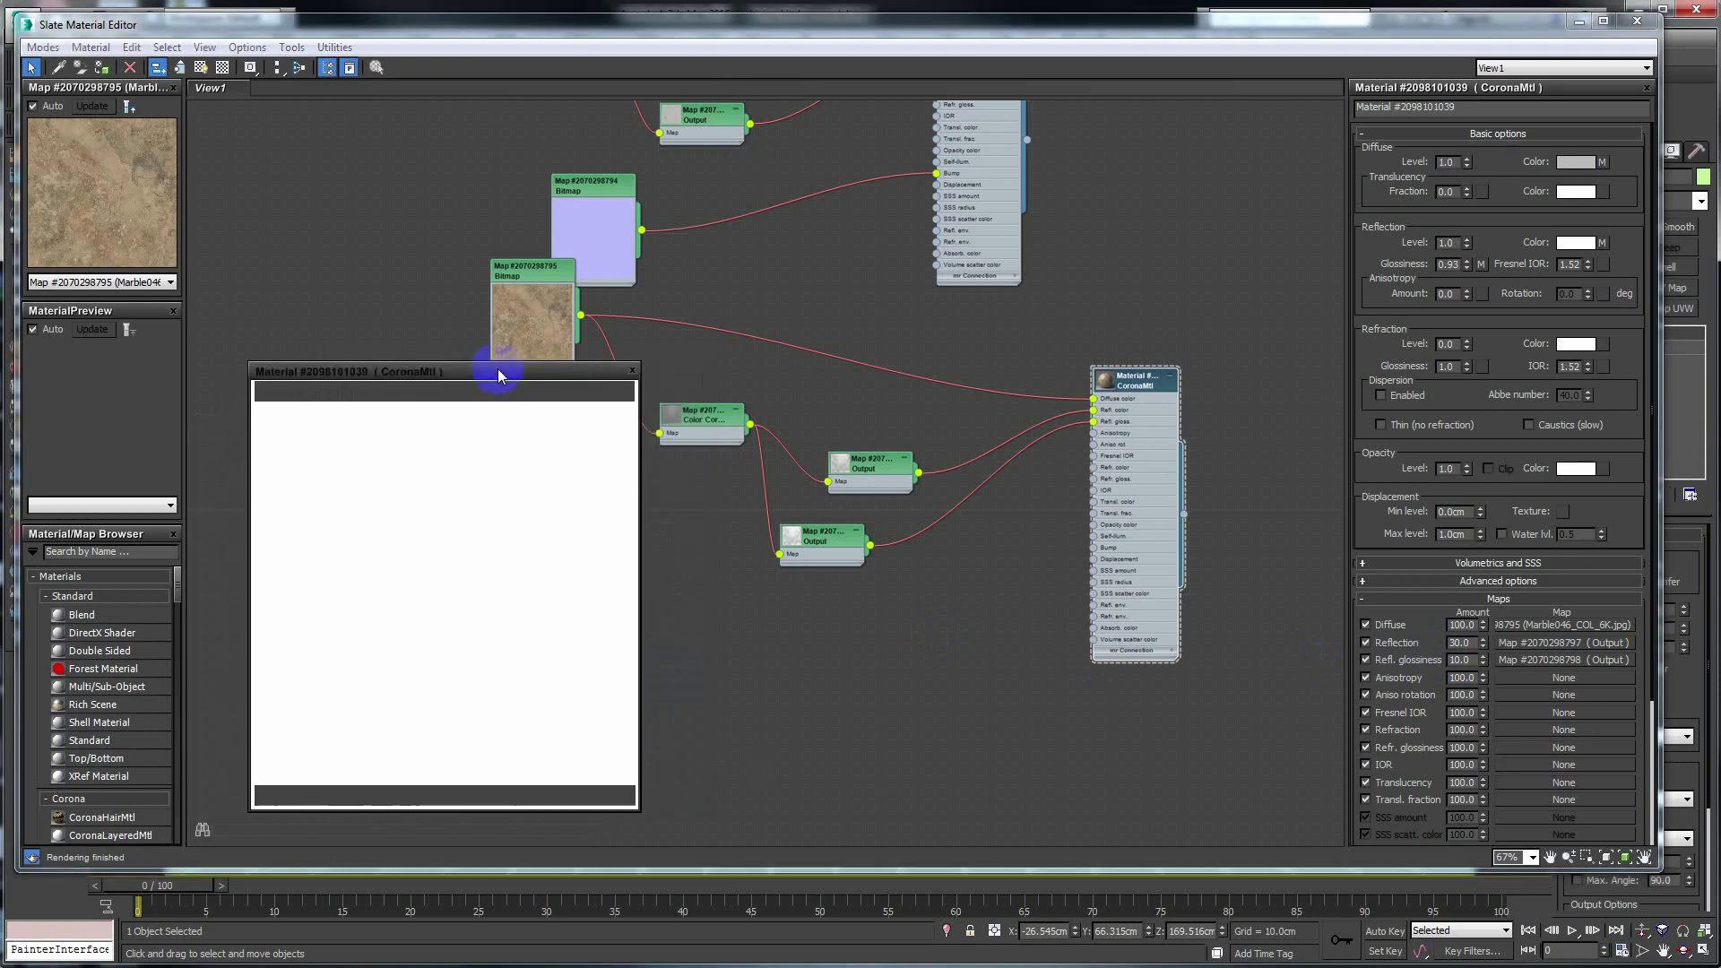